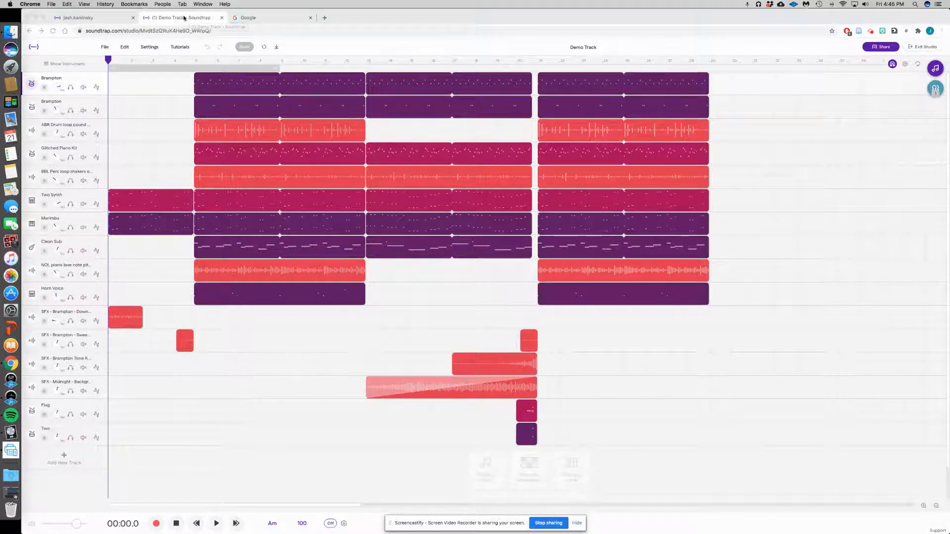
Close the unneeded first browser tab and view the available tutorial and help options for the studio.
left_click(132, 18)
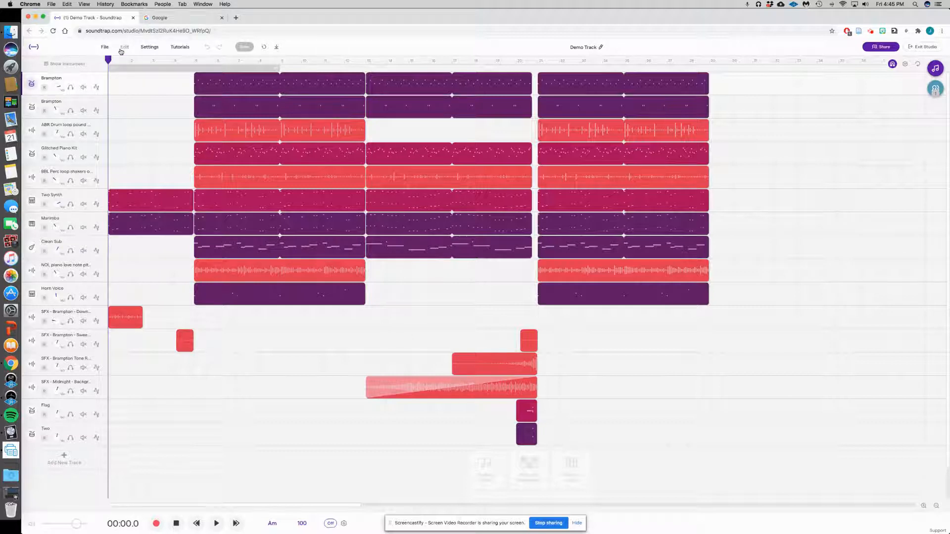
left_click(181, 48)
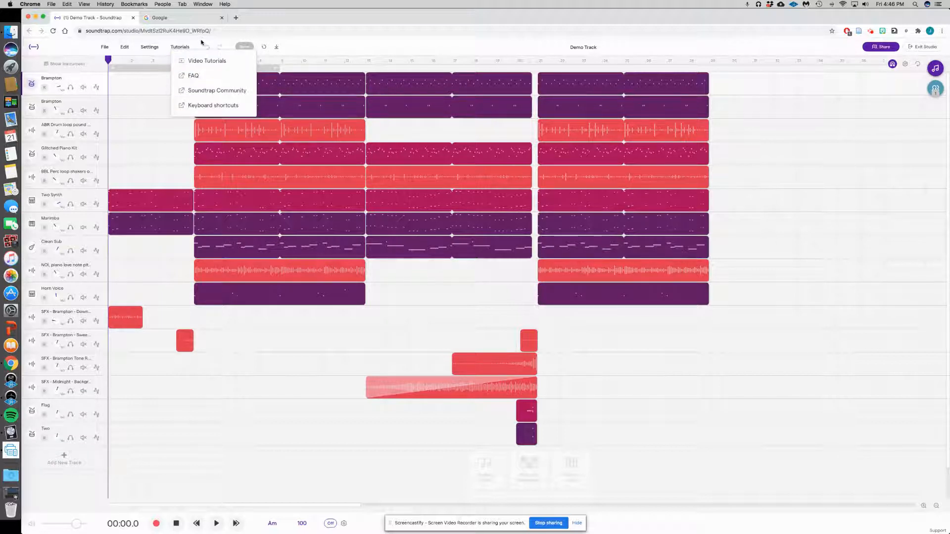
left_click(202, 44)
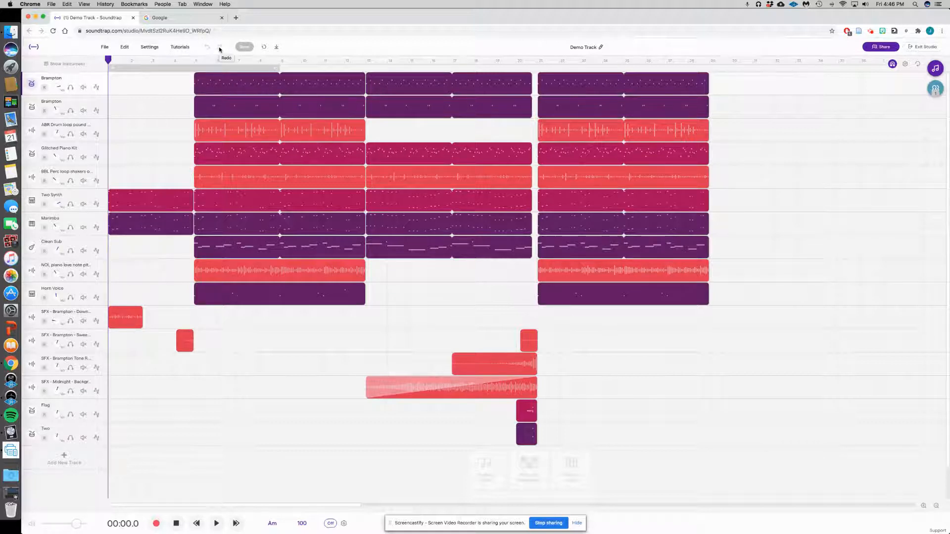
Open the export dialog for downloading the Demo Track mix, and cancel it without saving a file.
left_click(247, 50)
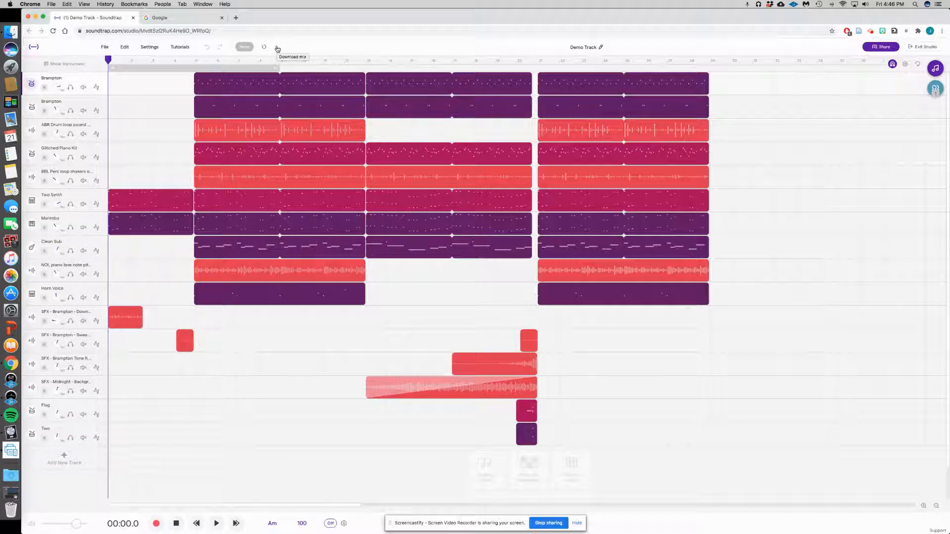
left_click(277, 48)
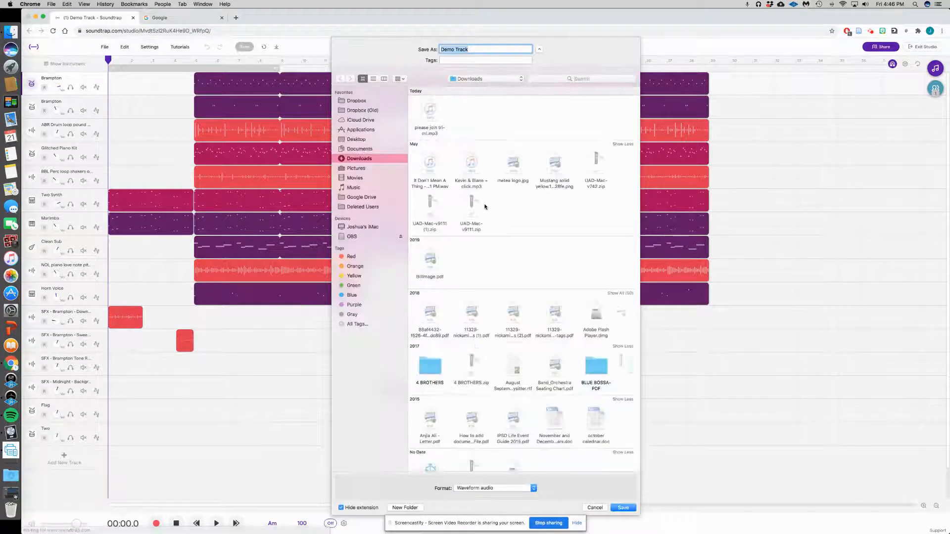
left_click(596, 509)
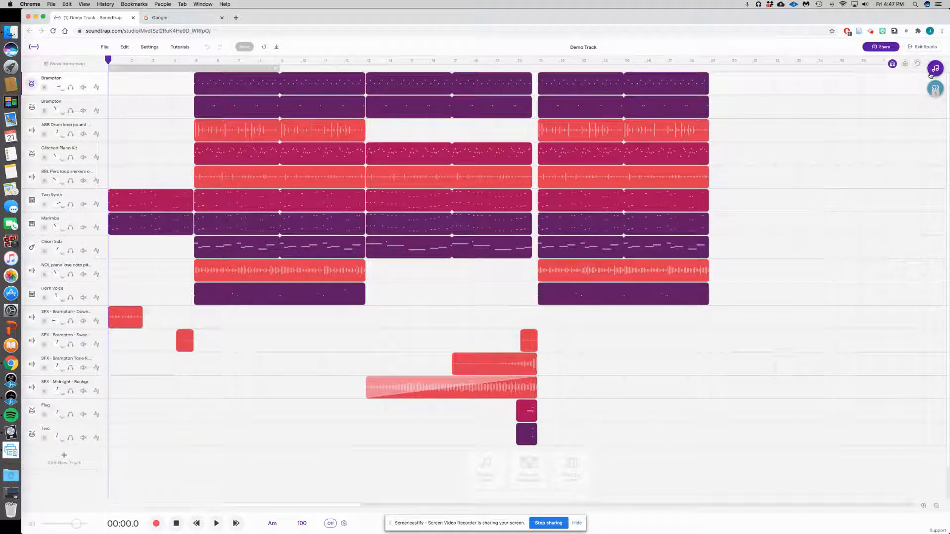
Open the project's collaborators chat and view the options for adding people, without inviting anyone.
left_click(893, 65)
left_click(934, 88)
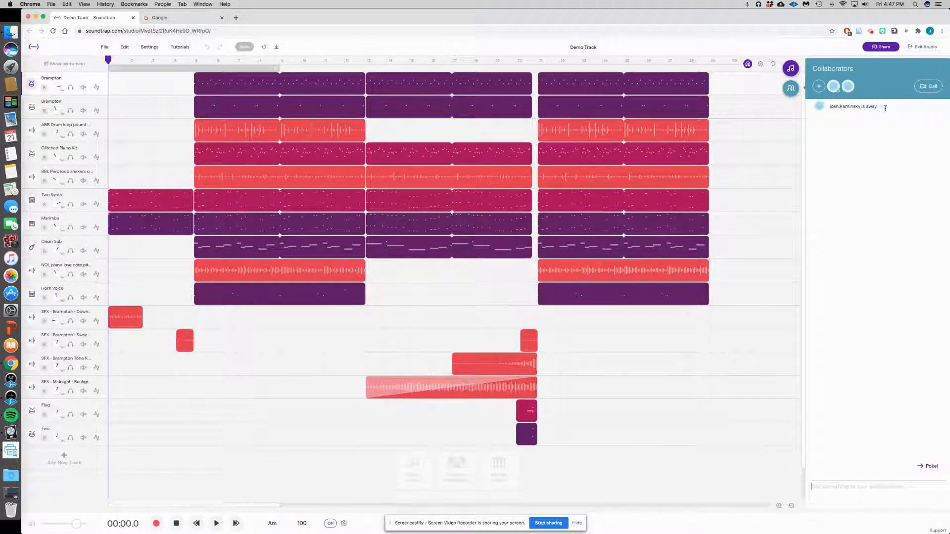
left_click(819, 87)
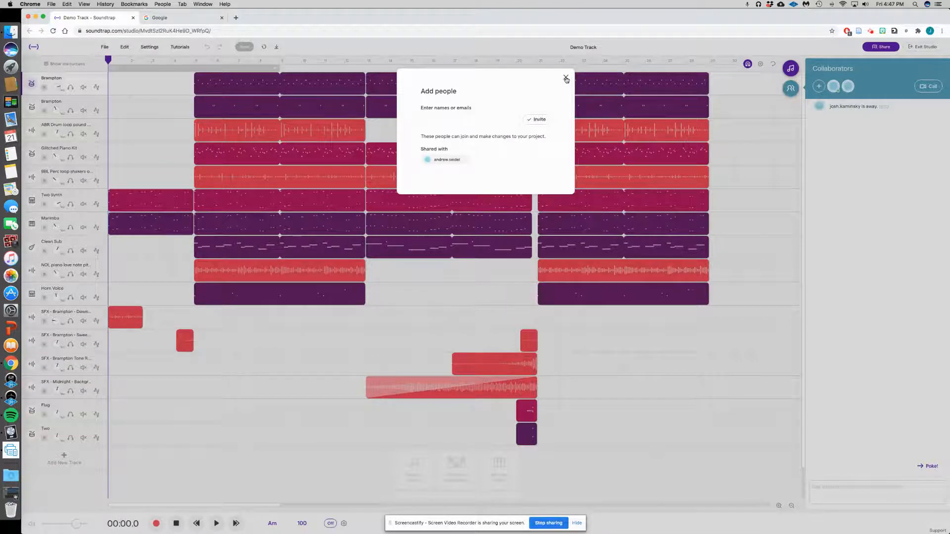
left_click(566, 80)
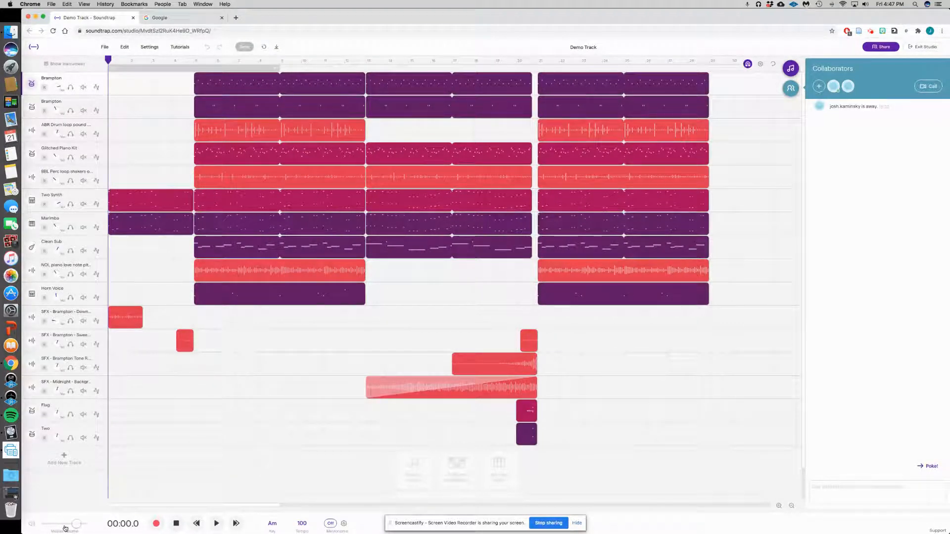
Lower the master volume slightly and hide the collaborators chat.
mouse_move(75, 524)
left_mouse_down()
mouse_move(50, 527)
mouse_move(81, 526)
mouse_move(71, 528)
left_mouse_up()
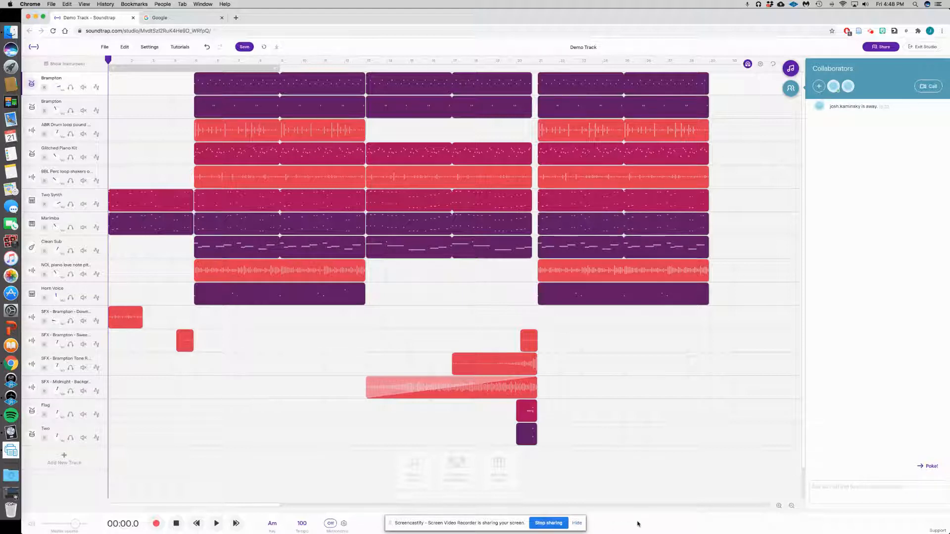
left_click(790, 89)
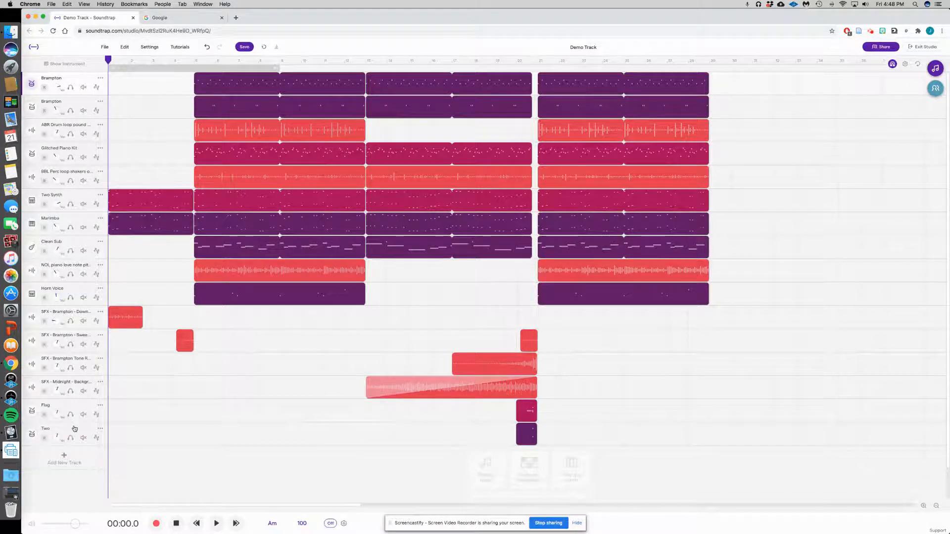
scroll(101, 234, "down", 1)
scroll(92, 163, "up", 1)
mouse_move(244, 108)
scroll(245, 110, "right", 1)
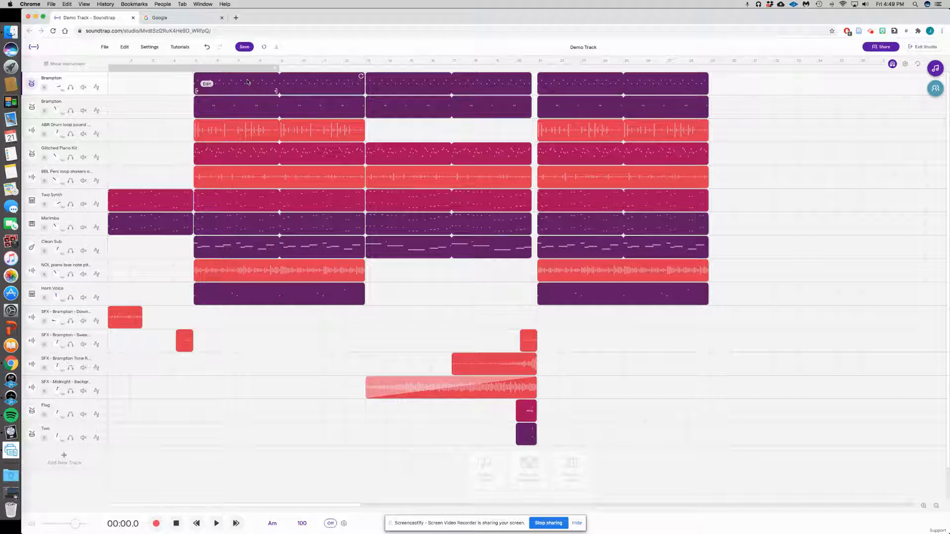
scroll(248, 82, "down", 1)
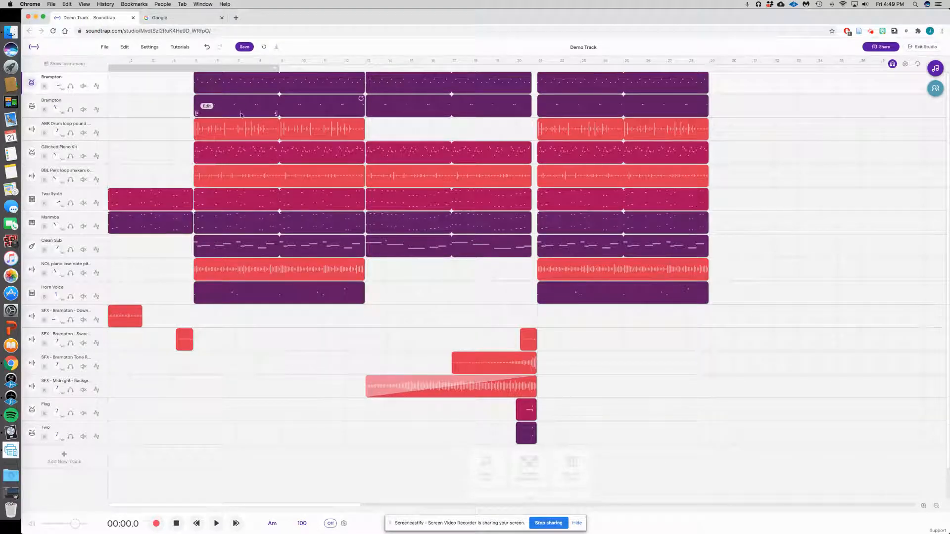
scroll(171, 71, "left", 1)
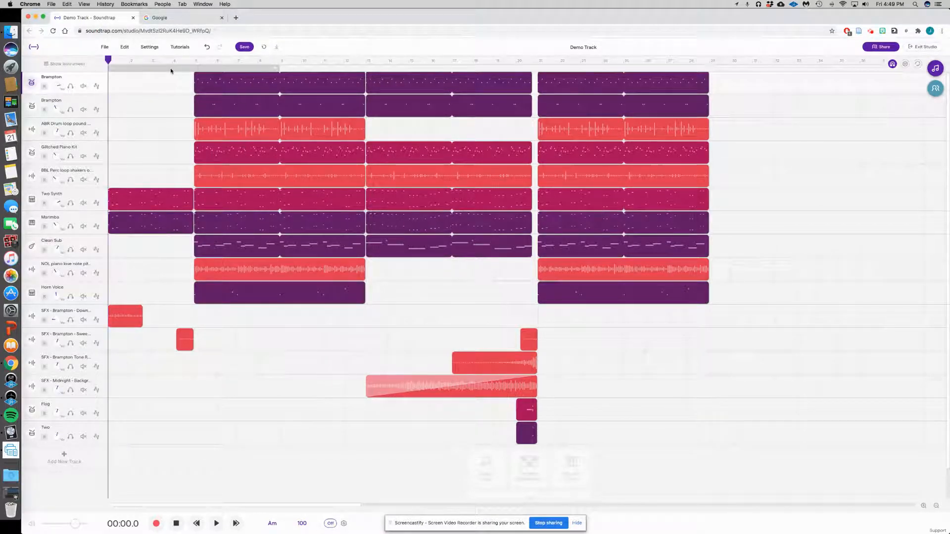
Try looping with the loop start moved to where the drum regions begin, and restore the original range with looping off.
left_click(199, 69)
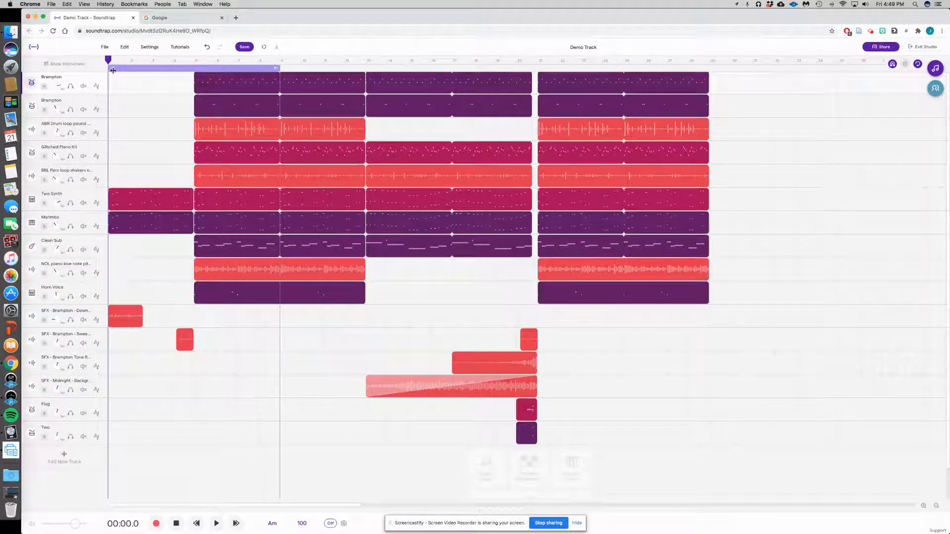
left_click_drag(112, 68, 196, 72)
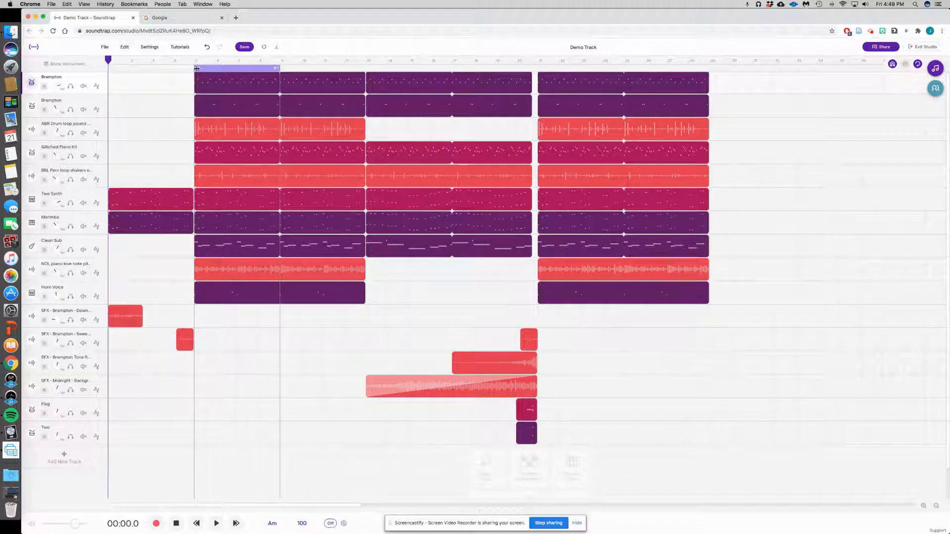
left_click_drag(194, 68, 109, 66)
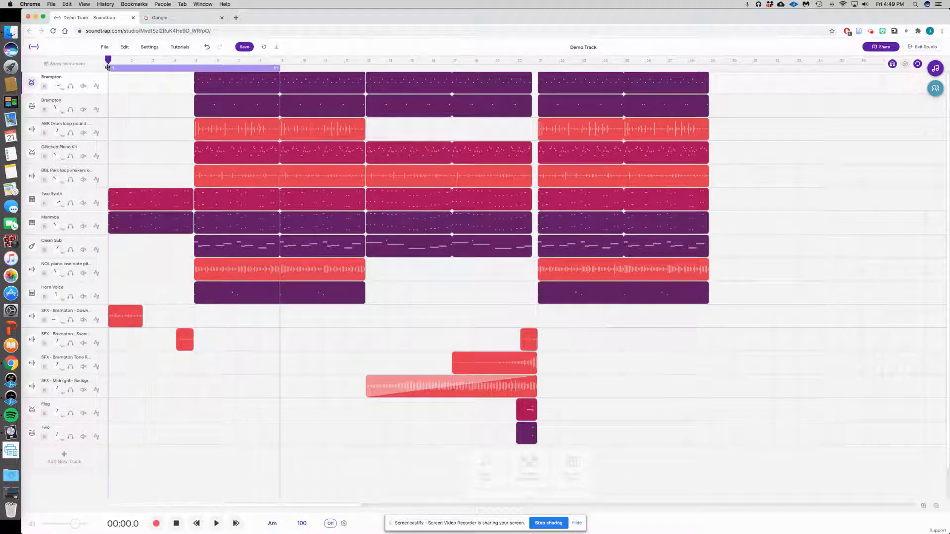
left_click(129, 70)
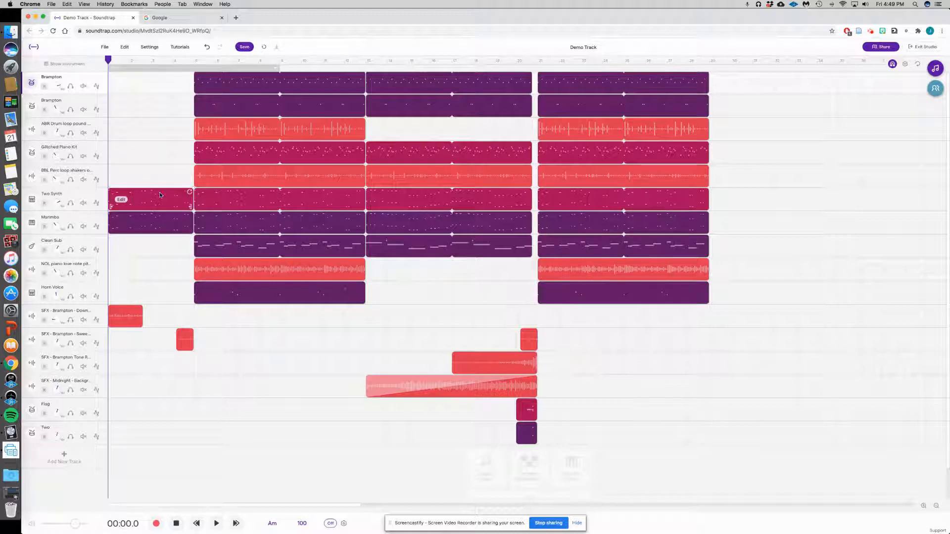
Play the song from the beginning, pausing and resuming it once, and stop at about 24 seconds.
key("space")
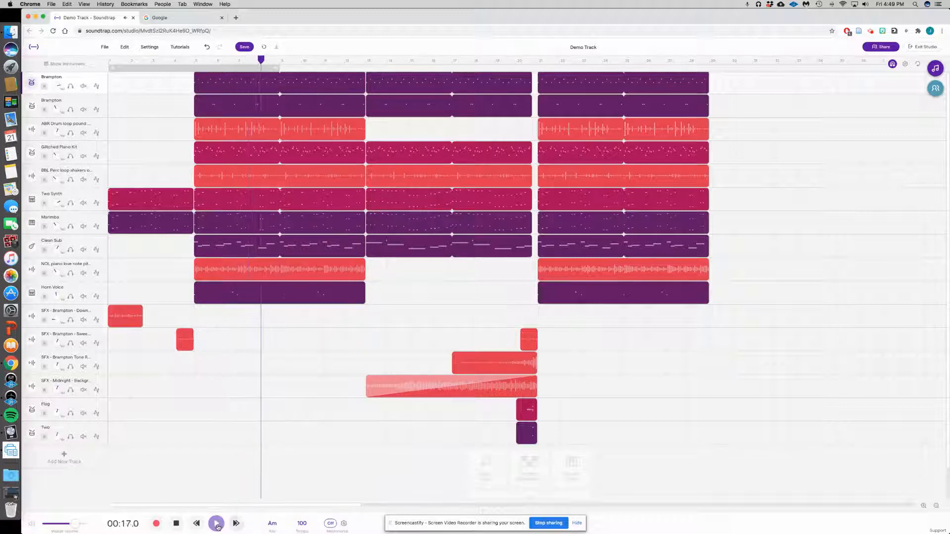
key("space")
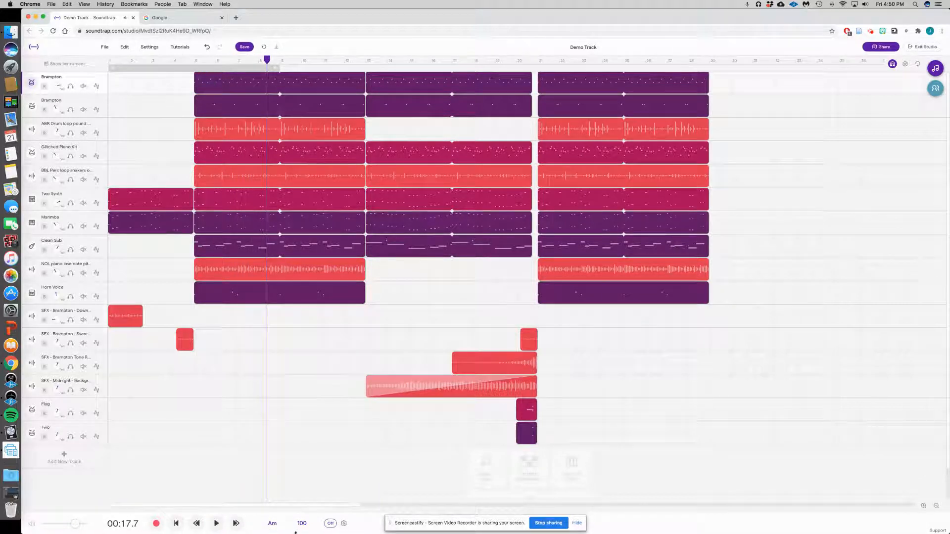
key("space")
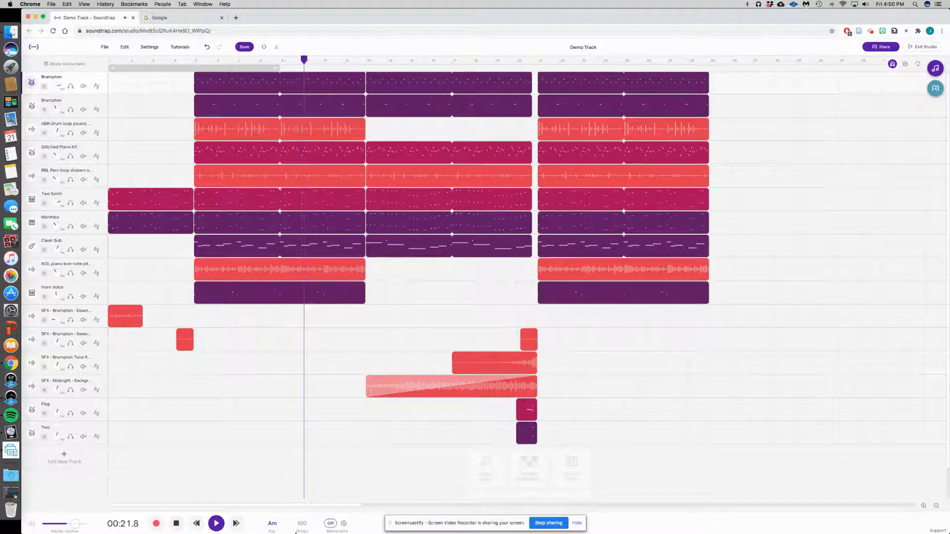
key("space")
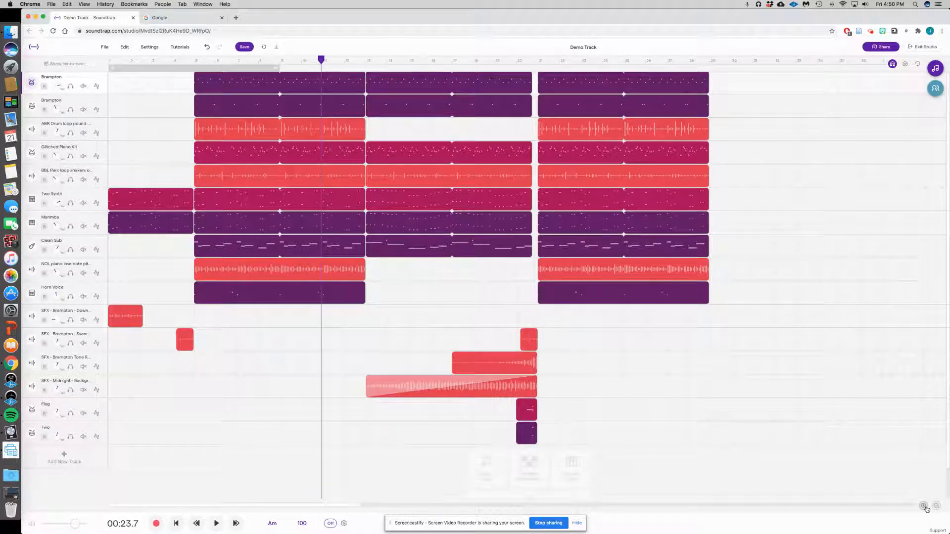
Step the playhead through the first bar of the song, up to 2.4 seconds.
left_click(926, 510)
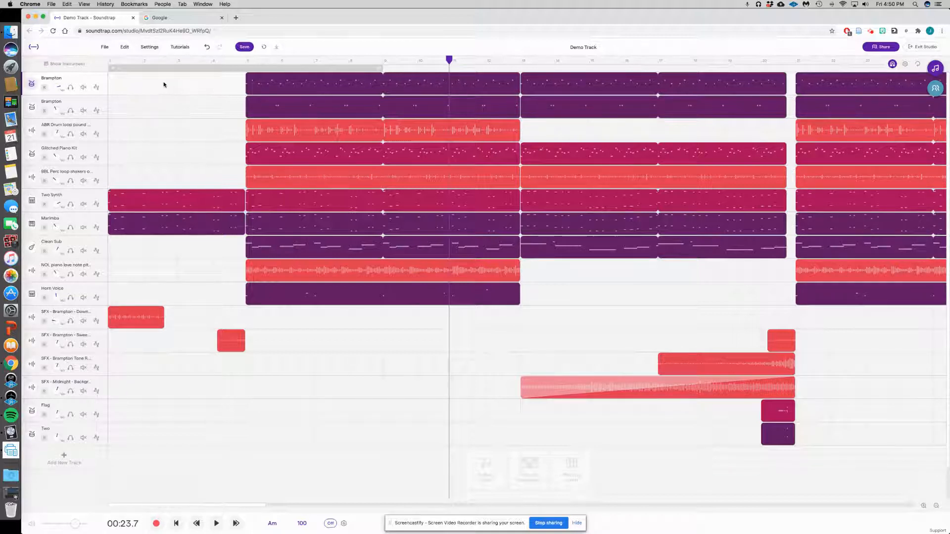
left_click(924, 507)
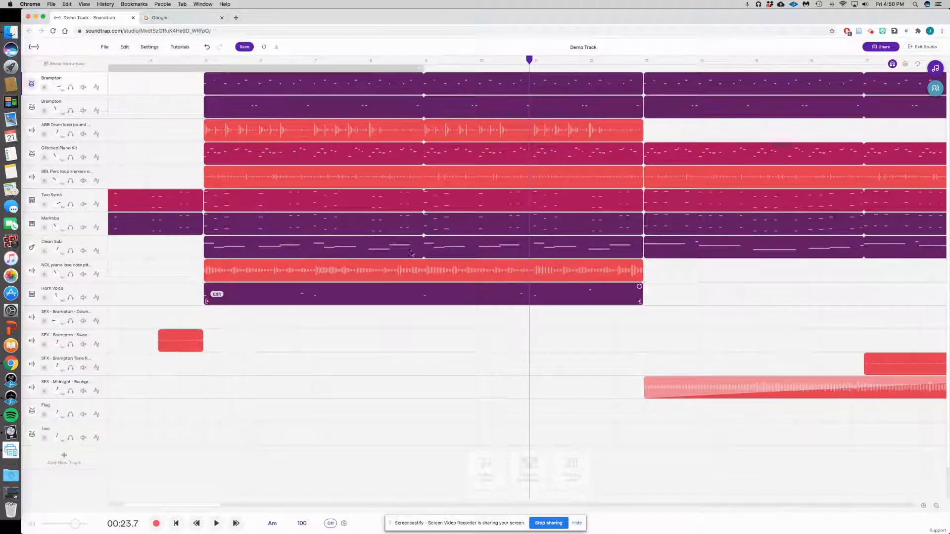
scroll(125, 78, "left", 5)
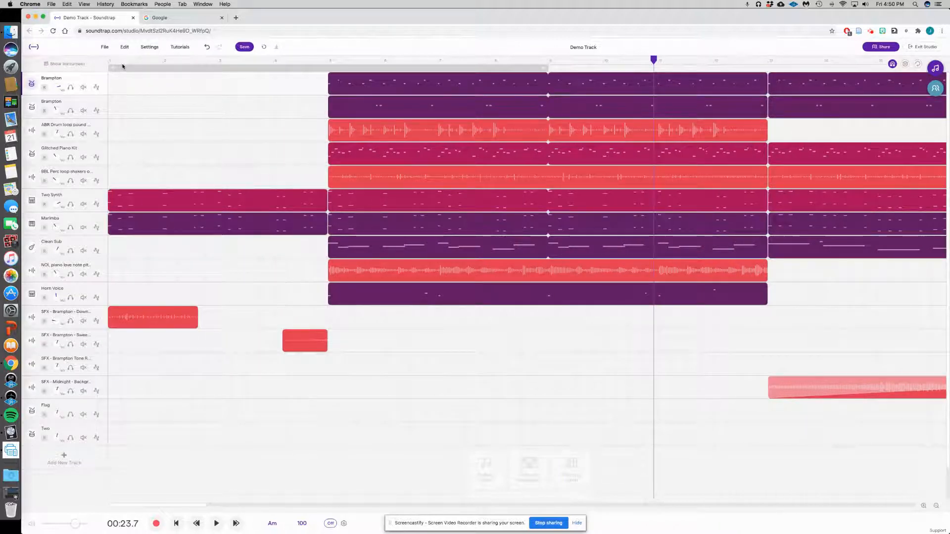
left_click(121, 64)
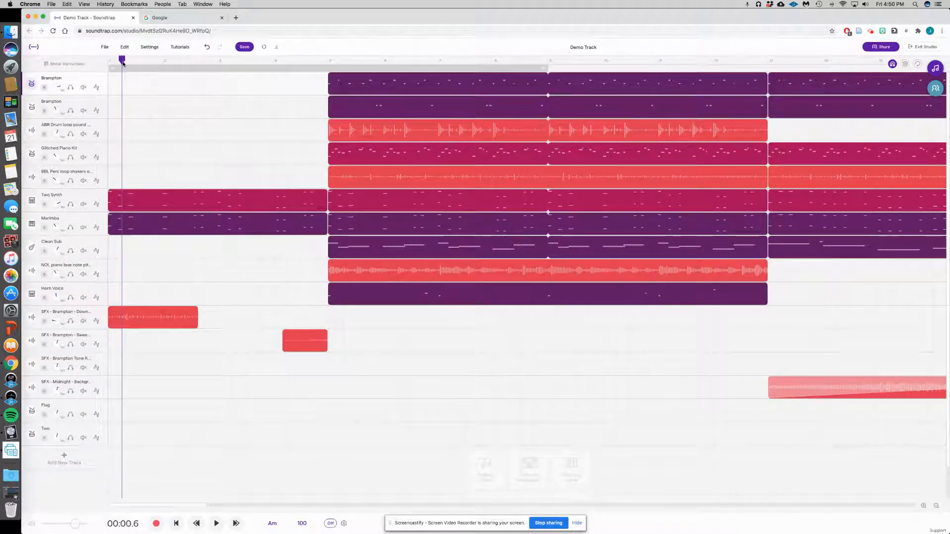
left_click(136, 62)
left_click(148, 62)
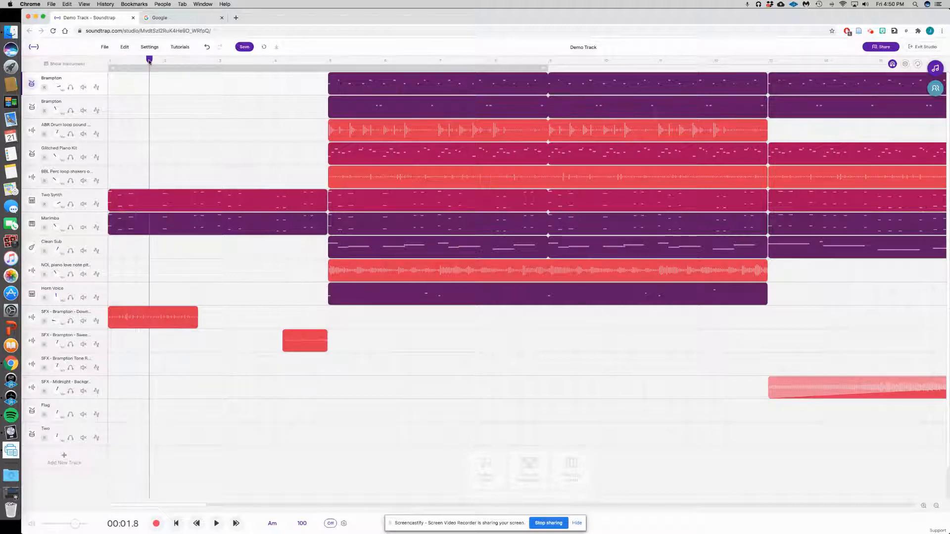
left_click(163, 61)
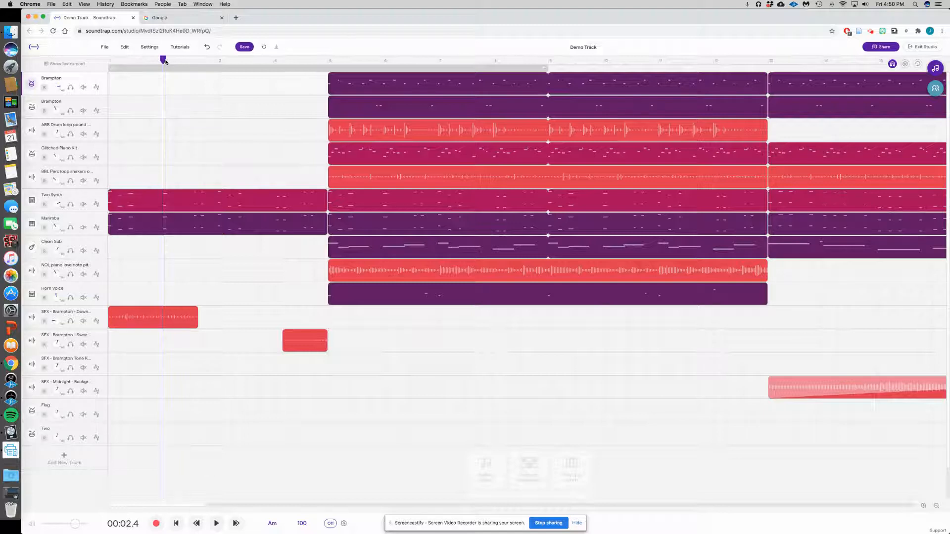
Play the song from 4.8 seconds and lower the master volume during playback.
left_click(936, 507)
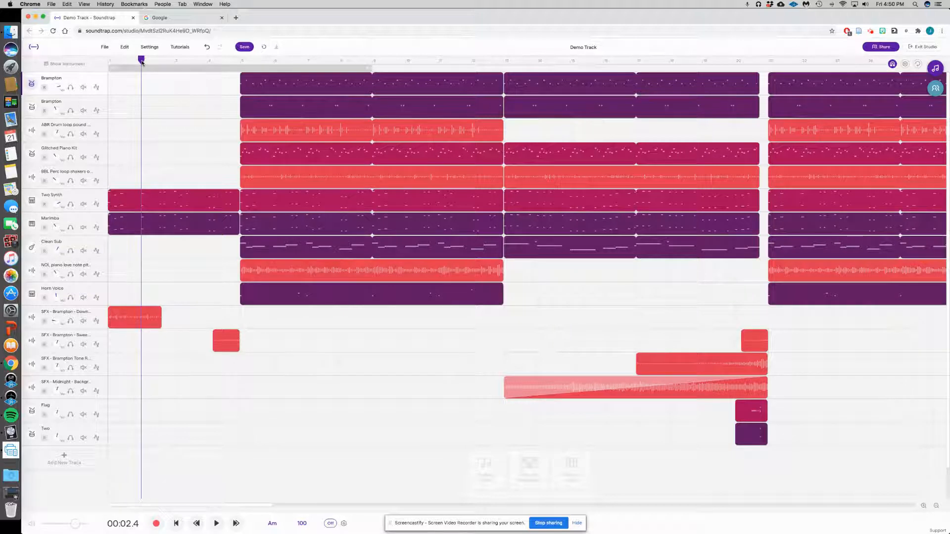
left_click_drag(141, 61, 167, 64)
left_click_drag(169, 63, 173, 63)
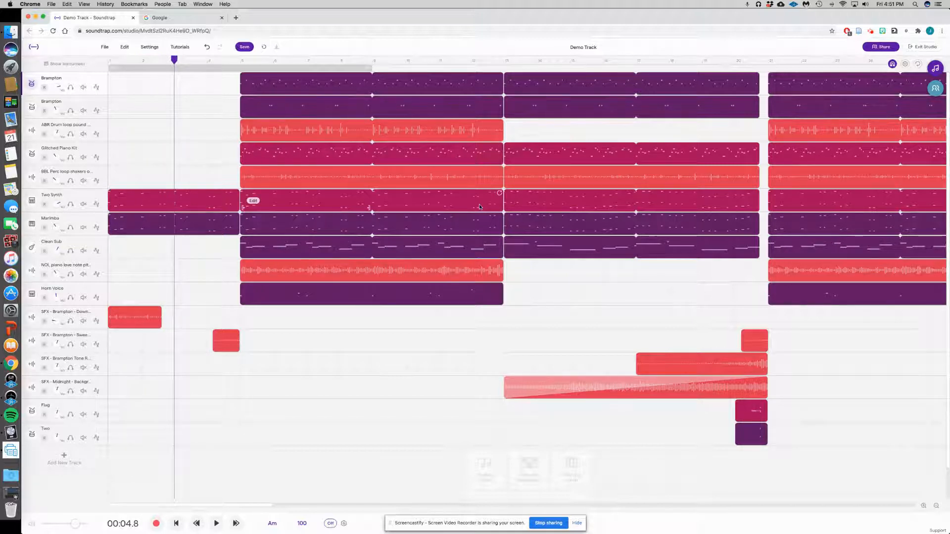
left_click_drag(271, 508, 193, 502)
key("space")
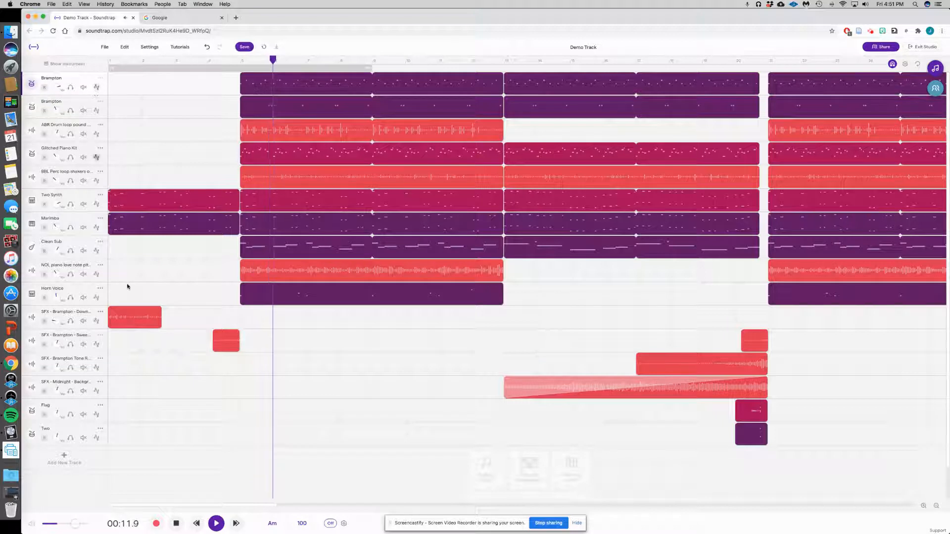
scroll(105, 420, "right", 1)
left_click_drag(77, 527, 63, 528)
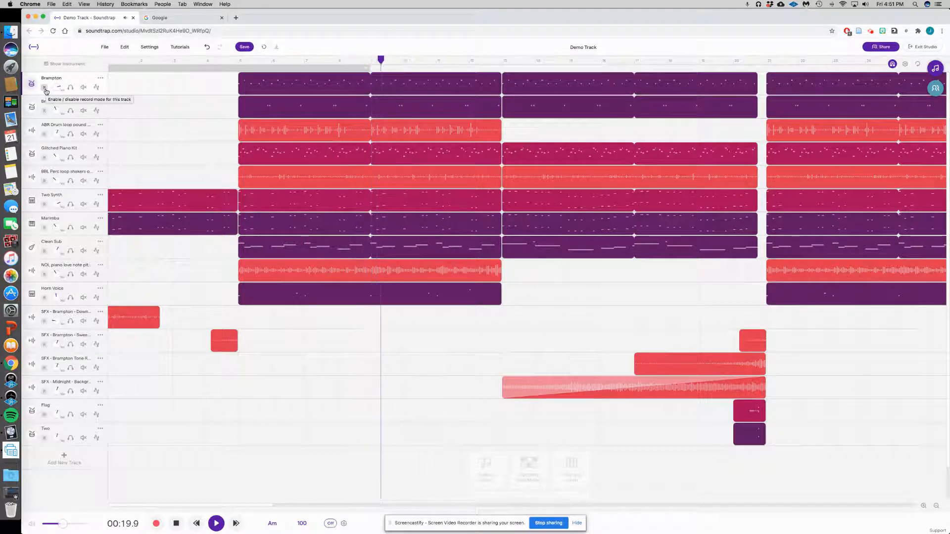
Toggle record mode on and off for the first Brampton track and solo that track.
left_click(46, 90)
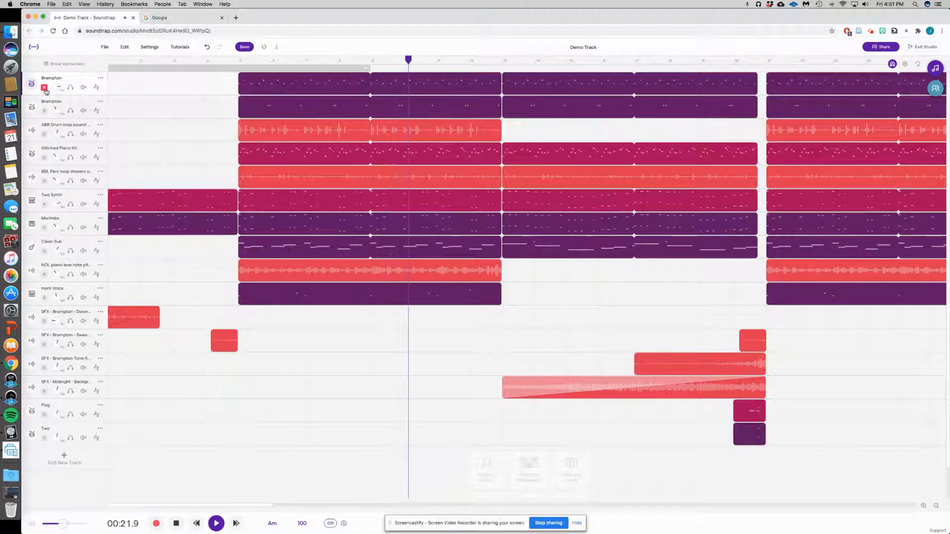
left_click(45, 90)
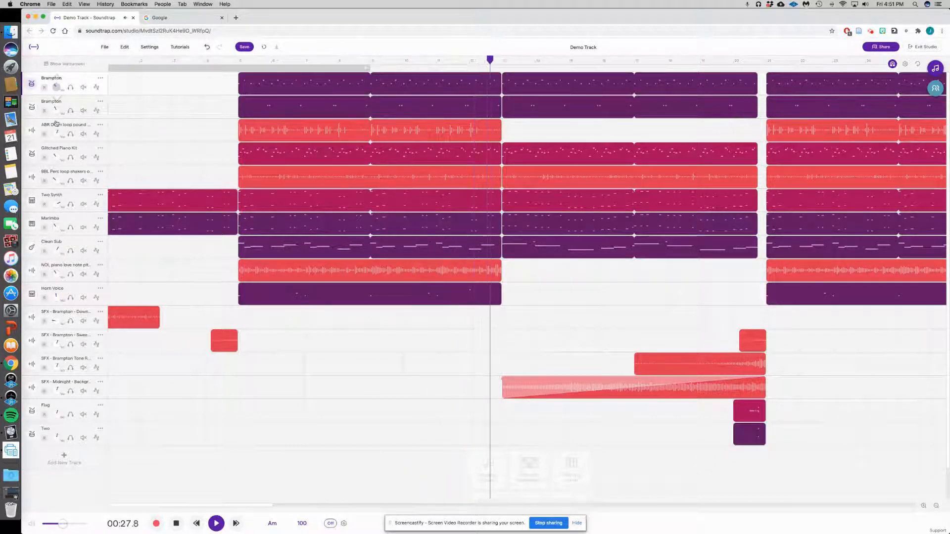
left_click(71, 87)
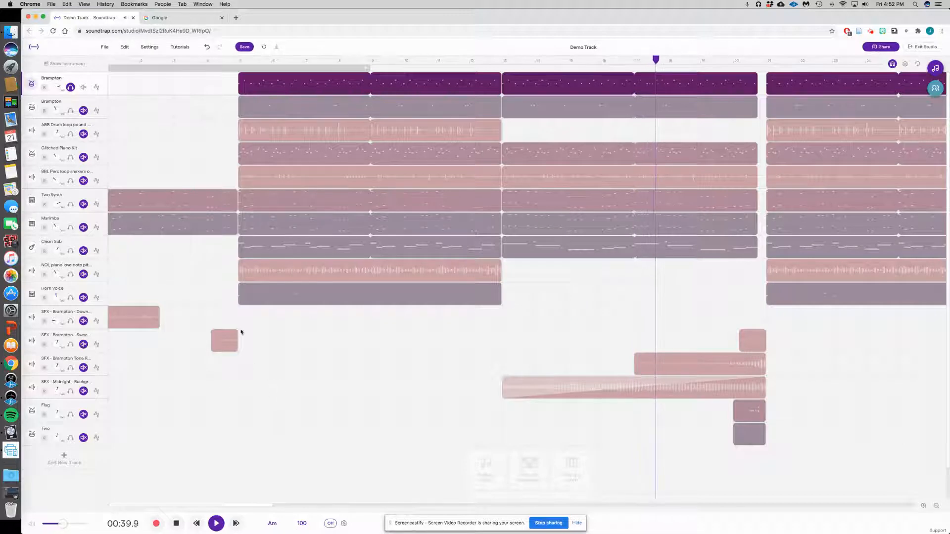
Solo the second Brampton, ABR Drum loop, Glitched Piano Kit and BBL Perc loop tracks during playback, jumping back to about 15 seconds.
left_click(70, 110)
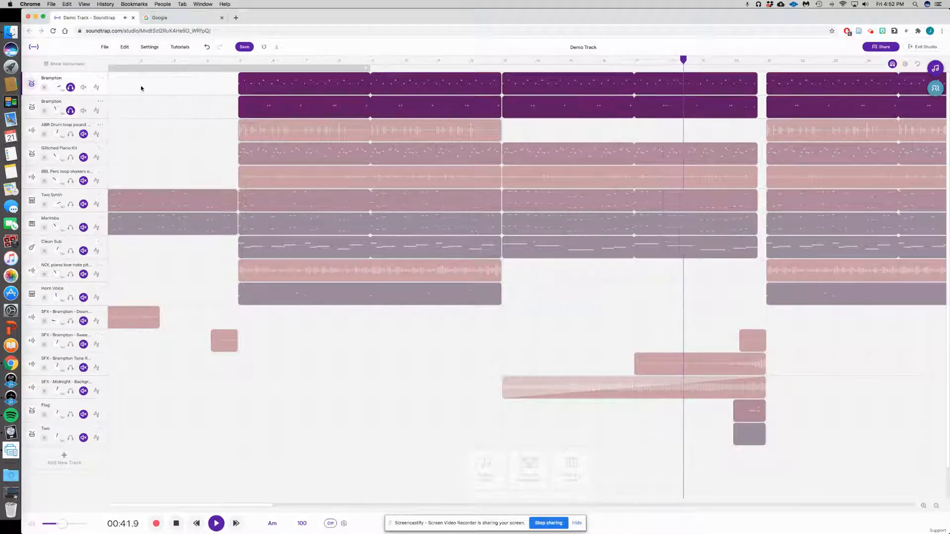
left_click(320, 61)
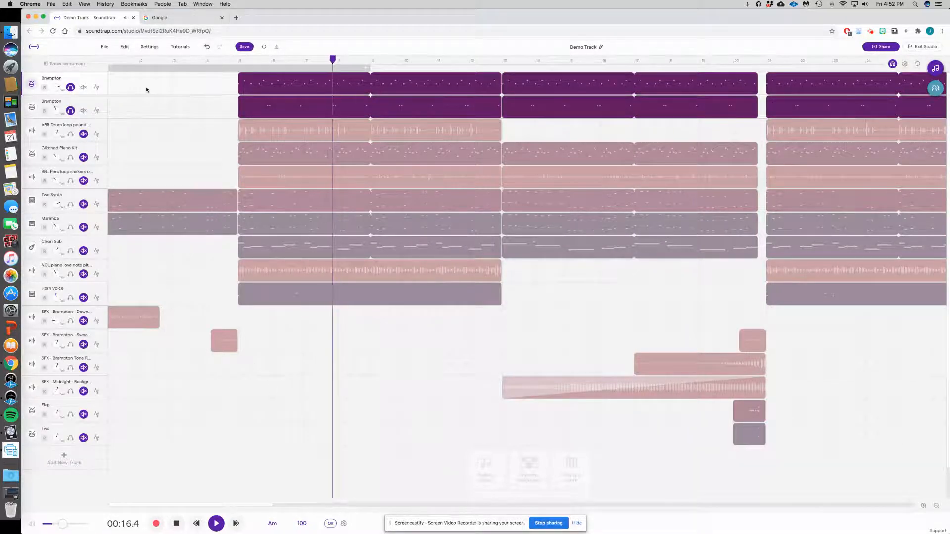
left_click(70, 134)
left_click(70, 157)
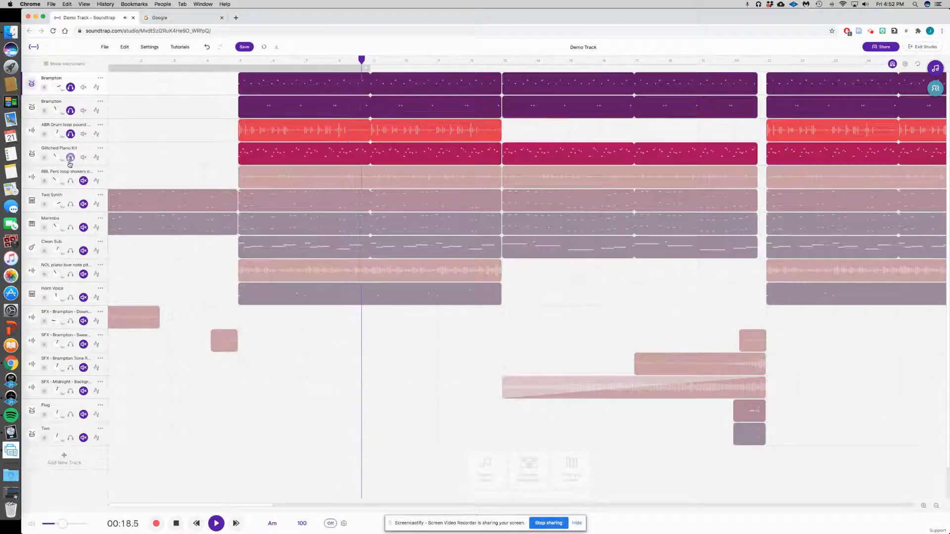
left_click(71, 180)
scroll(76, 89, "down", 1)
scroll(76, 84, "up", 1)
Turn off solo on both Brampton tracks, the drum loop, Glitched Piano Kit and perc loop, and pause playback.
left_click(70, 88)
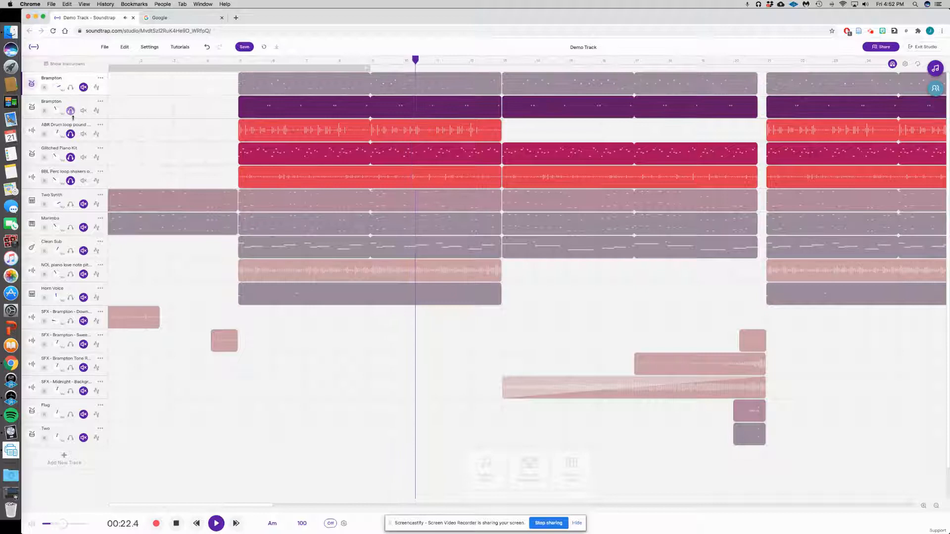
left_click(70, 110)
left_click(70, 133)
left_click(71, 158)
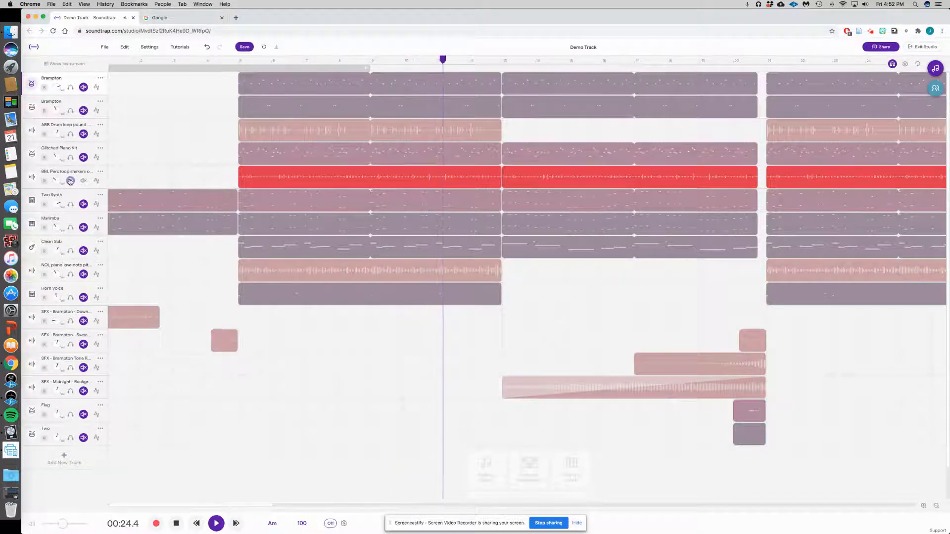
left_click(71, 180)
key("space")
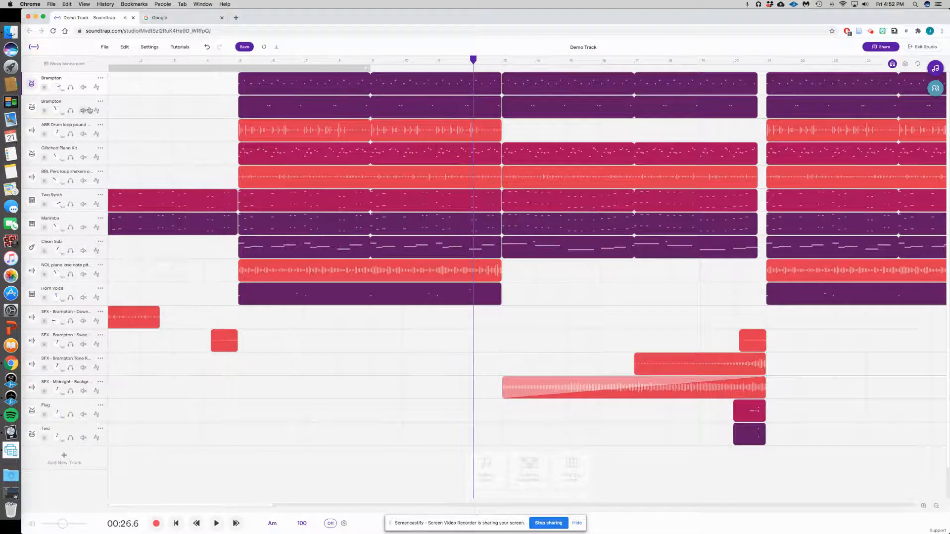
Toggle mute on and off for the first Brampton track and resume playback with the master volume raised.
left_click(84, 88)
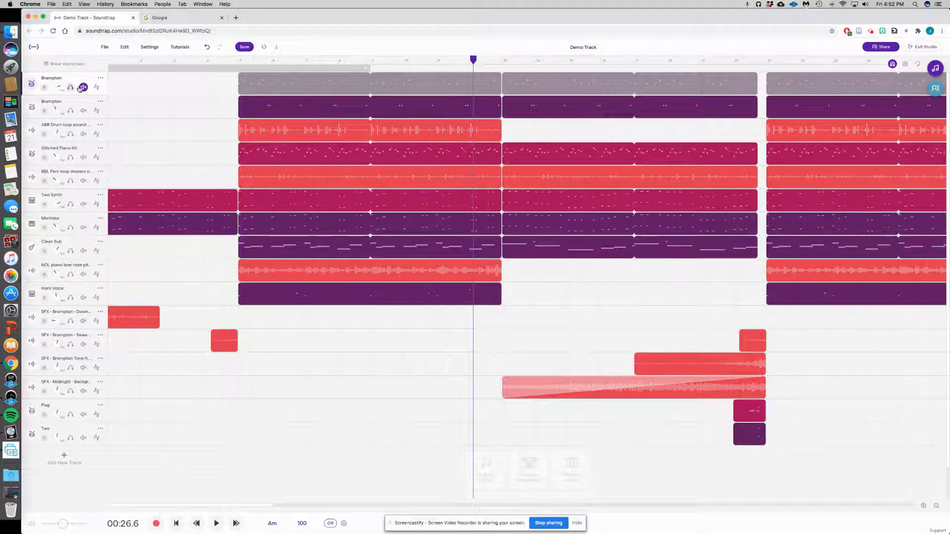
left_click(83, 88)
key("space")
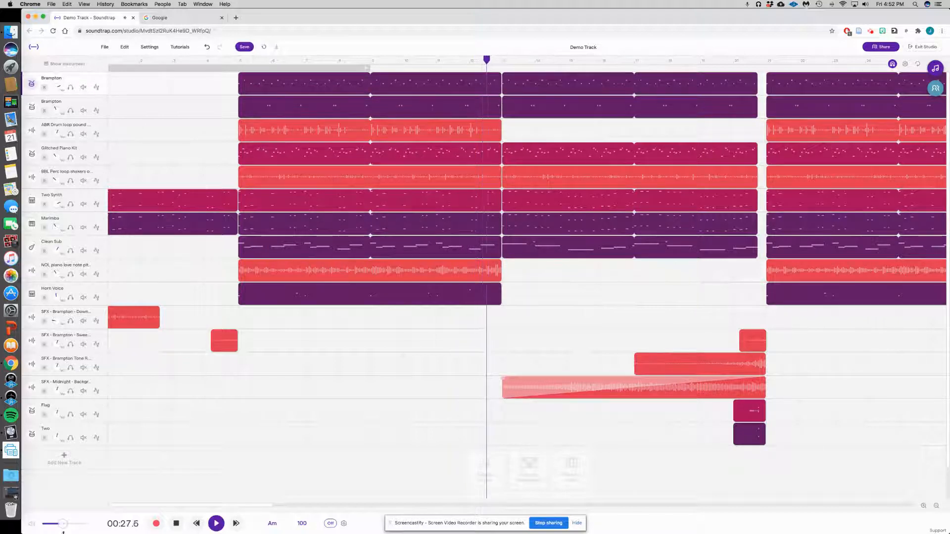
left_click_drag(63, 530, 74, 524)
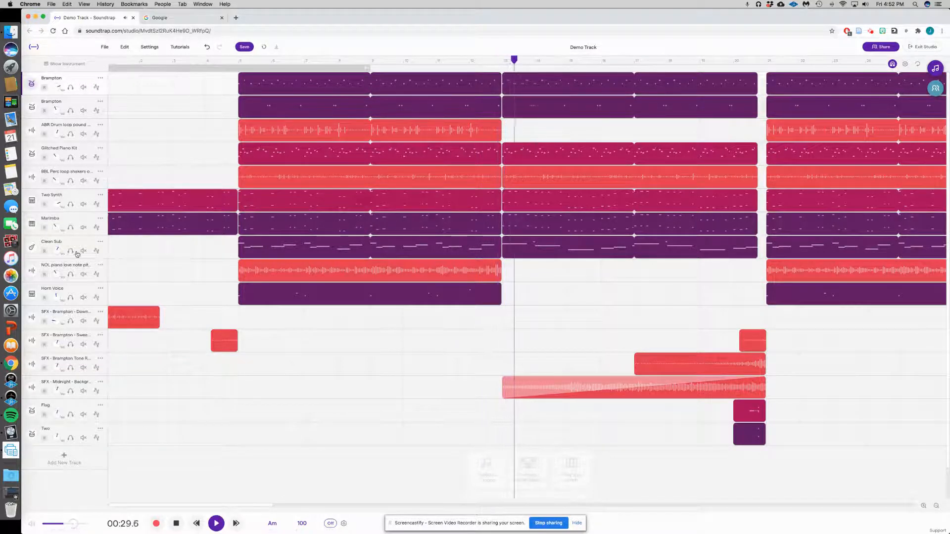
Mute both Brampton tracks one by one during playback and unmute them again.
left_click(83, 86)
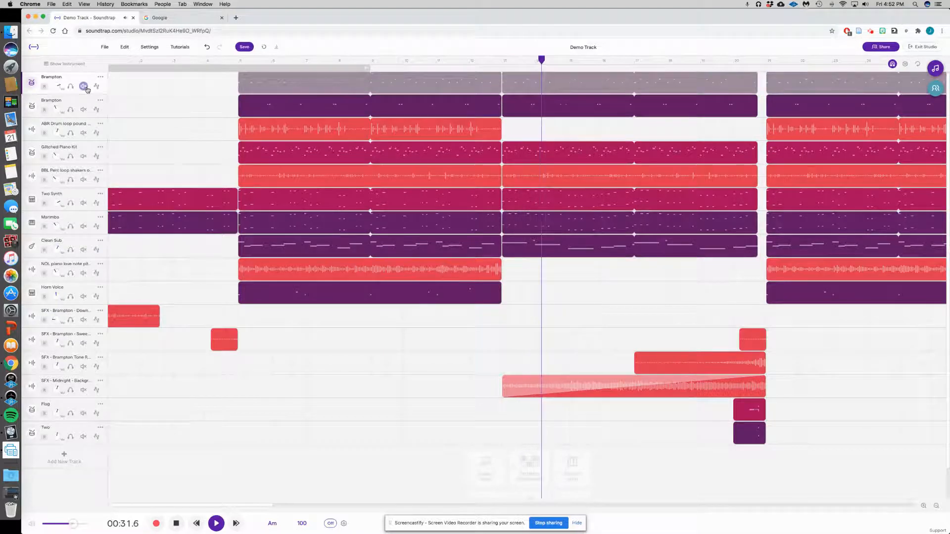
left_click(83, 109)
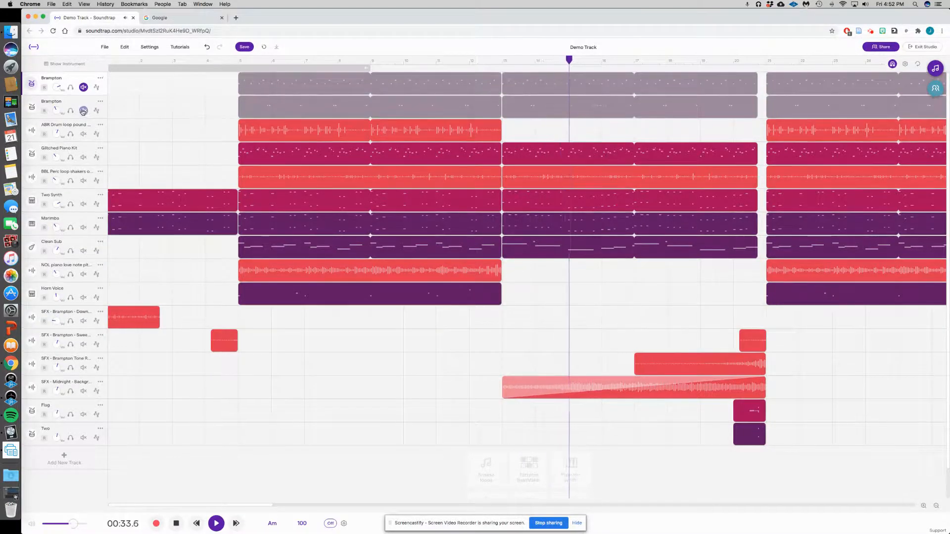
left_click(83, 110)
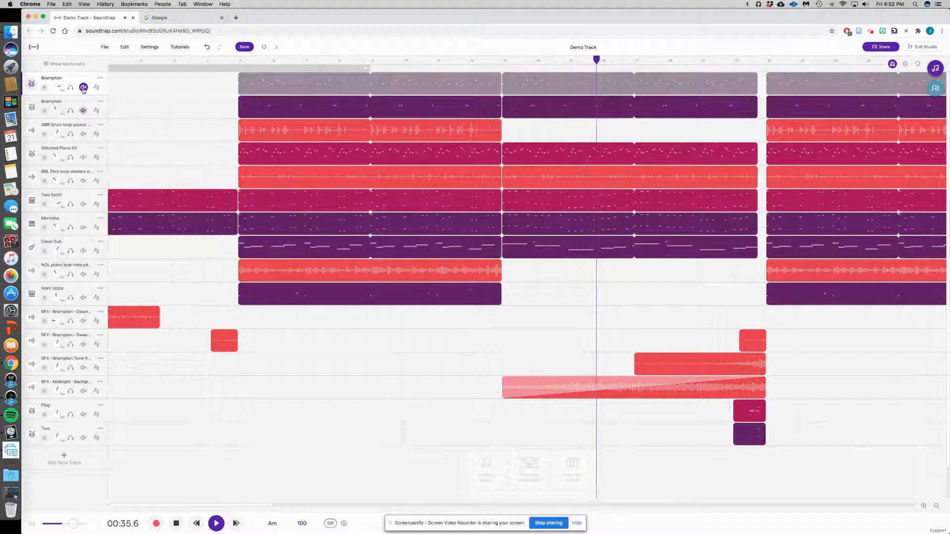
left_click(84, 88)
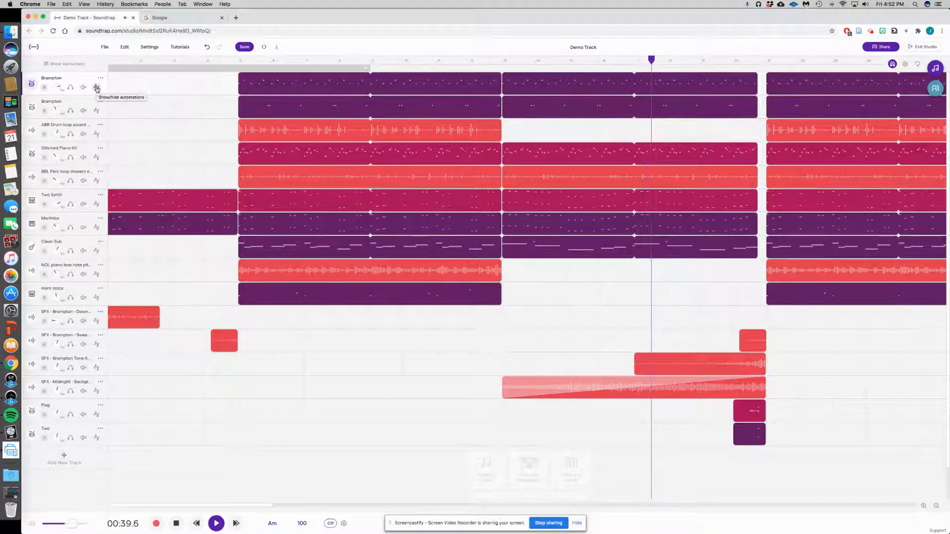
Show the Two Synth track's automations, pause with the playhead at 9.6 seconds, and add a Volume automation.
left_click(96, 204)
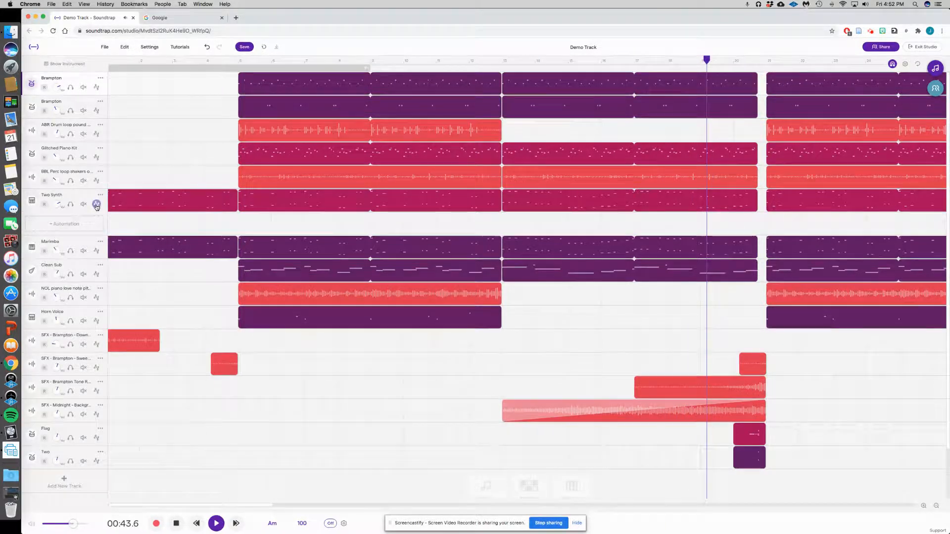
scroll(83, 244, "down", 1)
key("space")
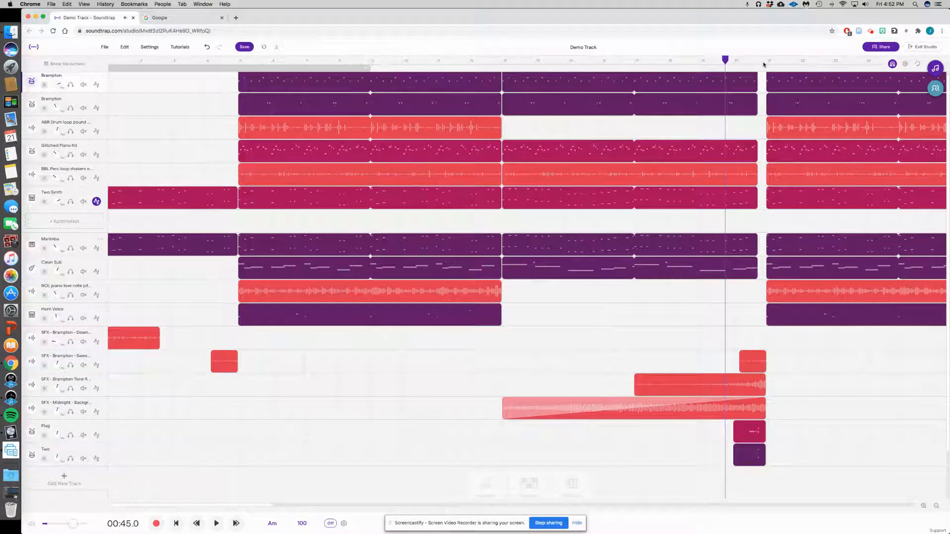
left_click_drag(732, 61, 238, 60)
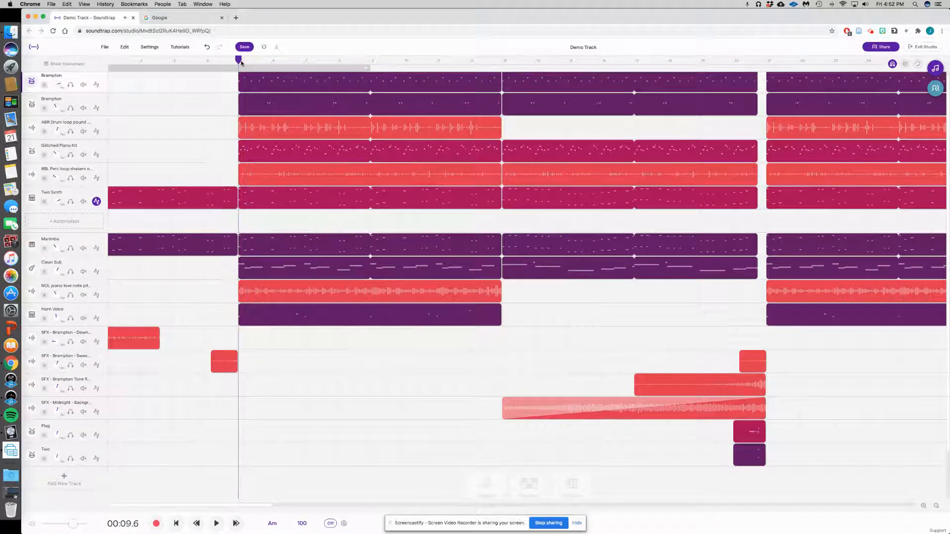
left_click(82, 222)
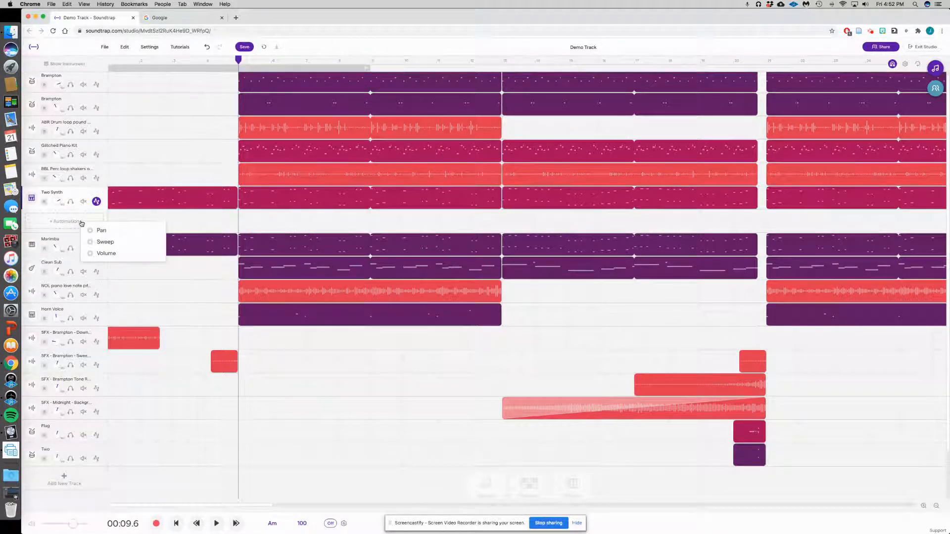
left_click(115, 255)
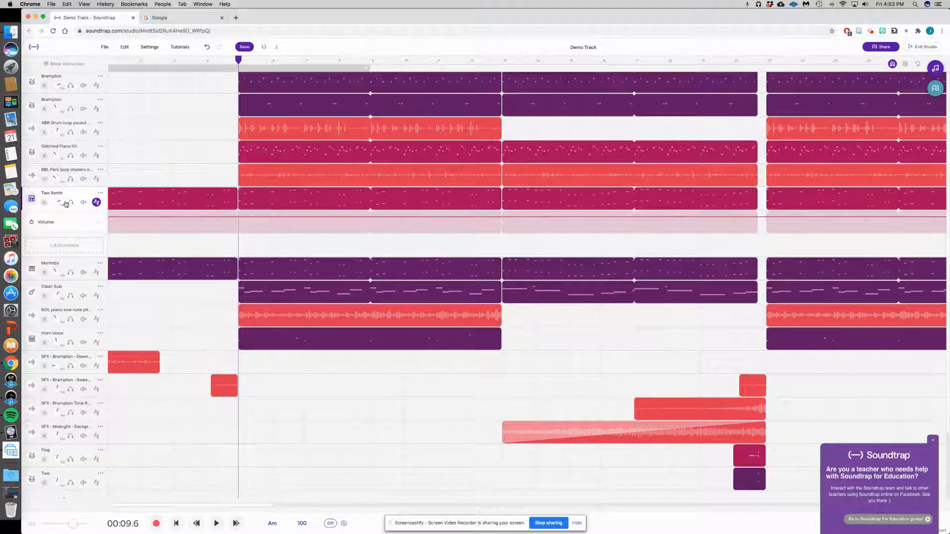
Add volume automation points to Two Synth from bar 5 to about bar 9 and move them to form dips and rises.
left_click_drag(253, 218, 254, 219)
left_click(297, 220)
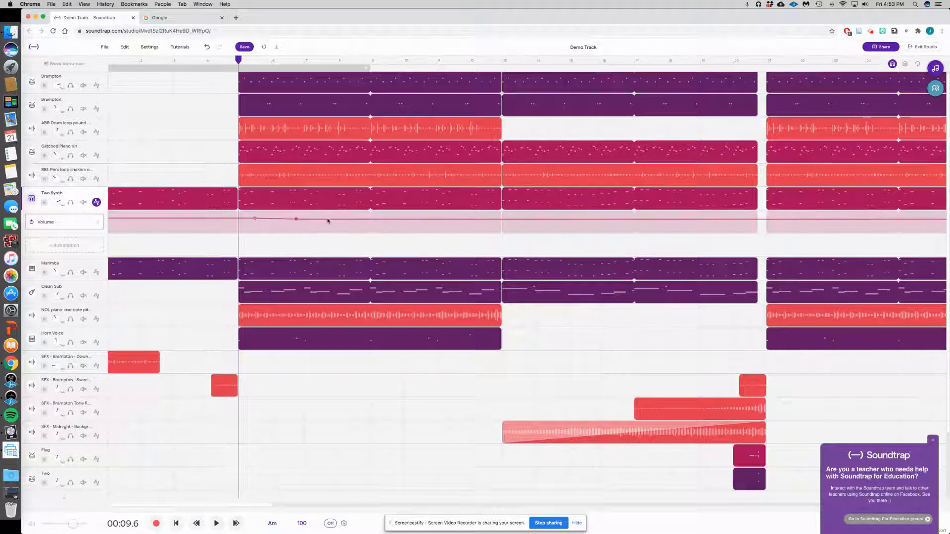
left_click(359, 219)
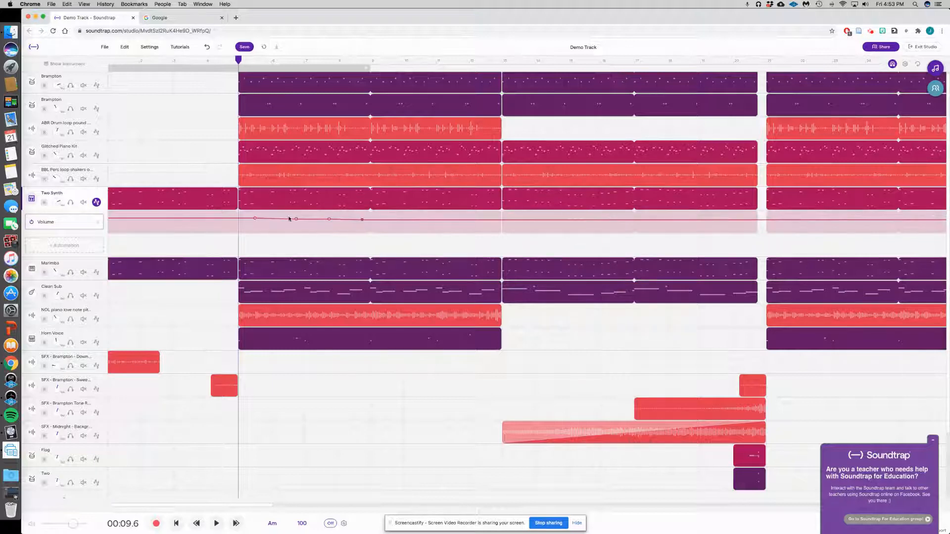
left_click_drag(296, 219, 294, 231)
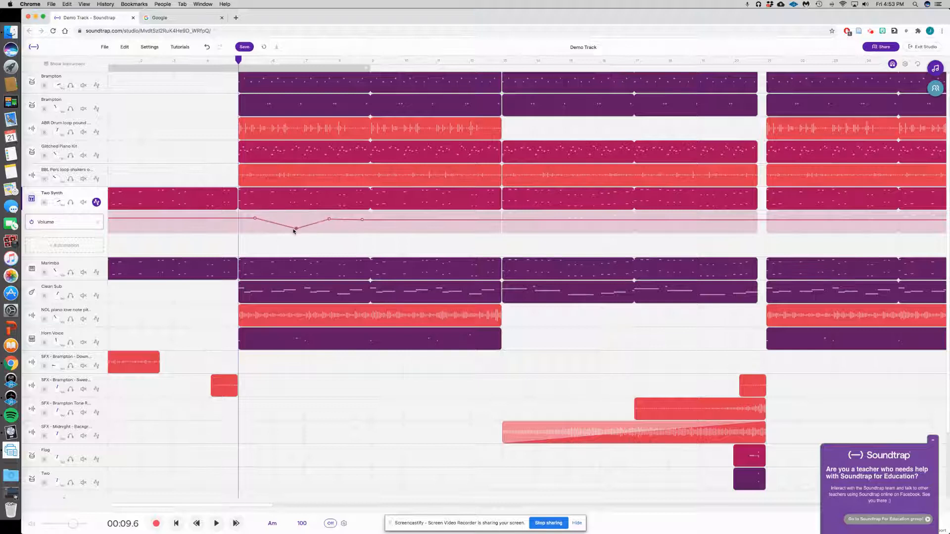
left_click(329, 220)
left_click_drag(330, 220, 380, 216)
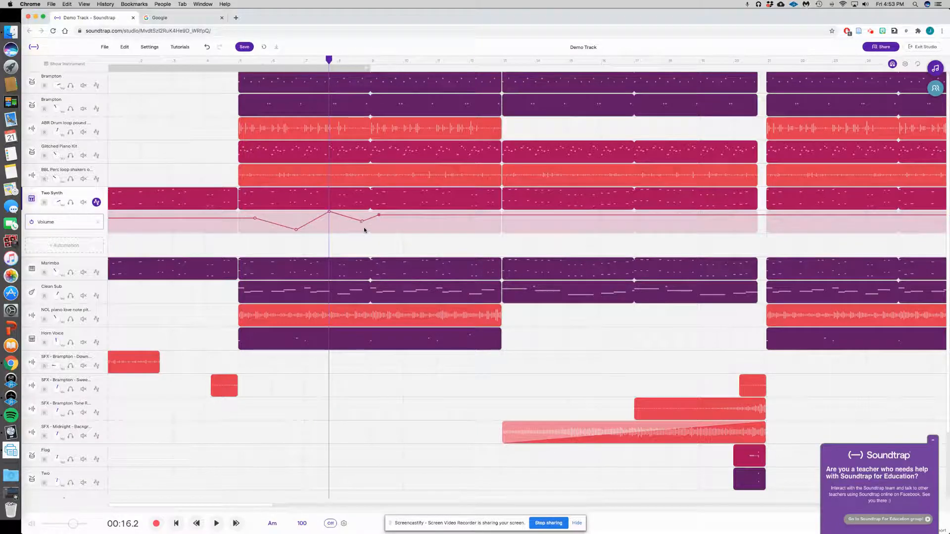
Undo the volume automation point edits on the Two Synth track.
left_click(206, 47)
left_click(207, 47)
left_click(207, 47)
left_click(207, 47)
left_click(208, 48)
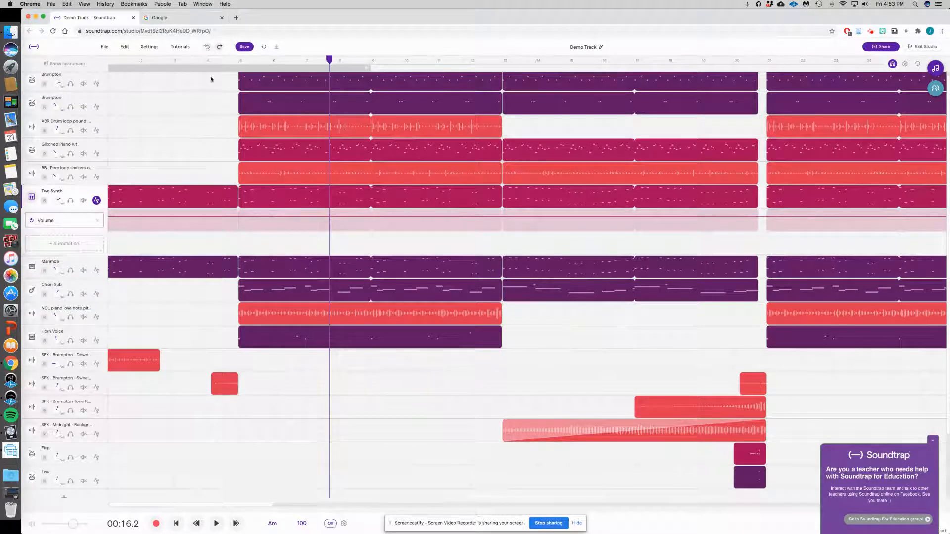
Shape the Two Synth volume over bars 1 to 4 with points that start high, dip in the middle and rise again.
left_click(115, 217)
left_click_drag(114, 216, 115, 212)
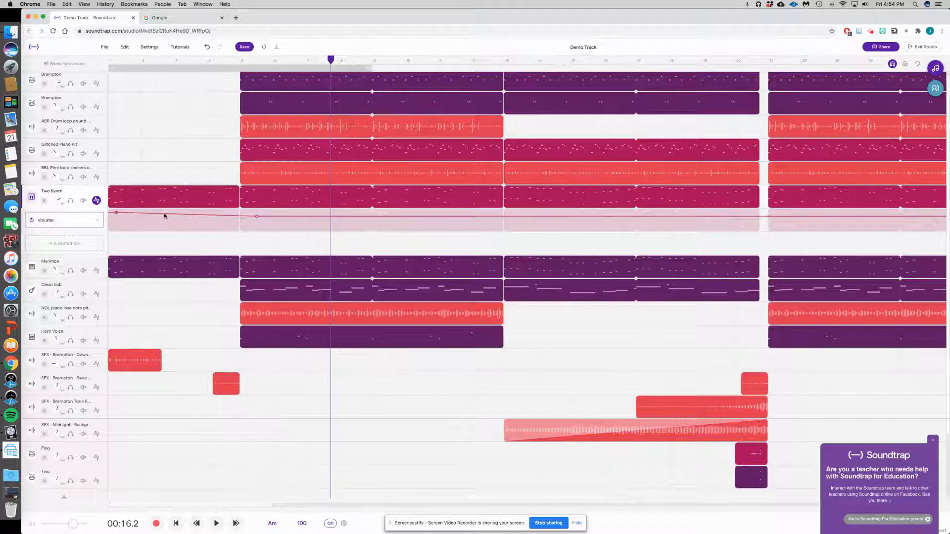
left_click(223, 217)
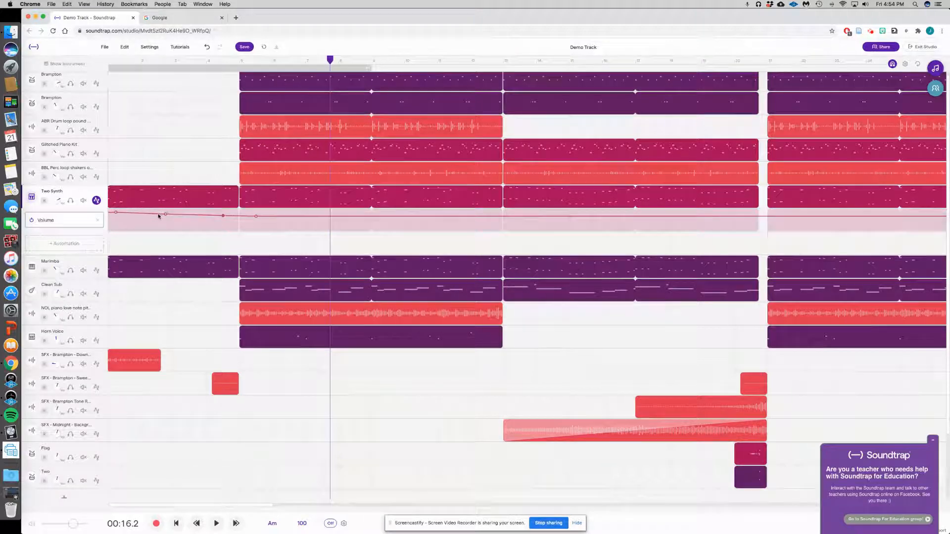
left_click_drag(166, 214, 164, 228)
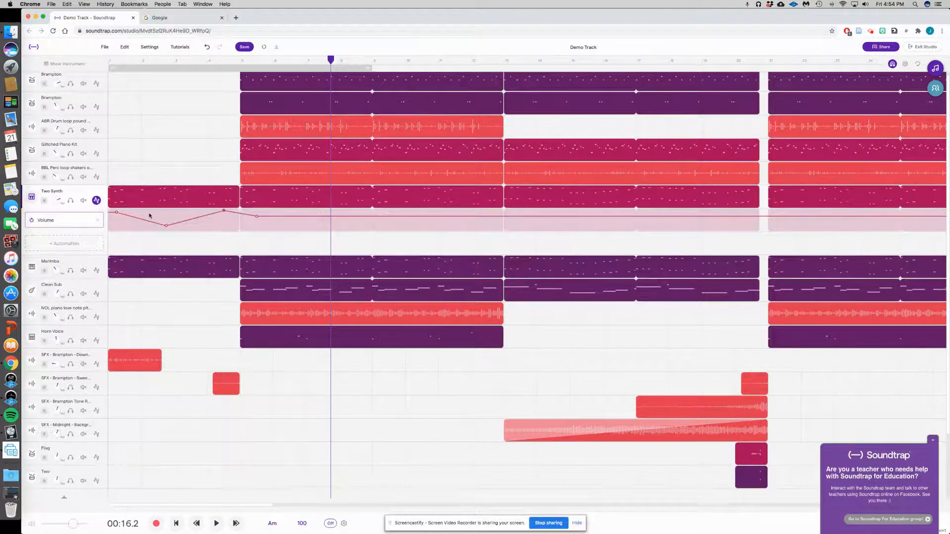
Play the song from the beginning to hear the Two Synth volume automation and pause at about 11.6 seconds.
scroll(149, 216, "down", 1)
left_click(109, 63)
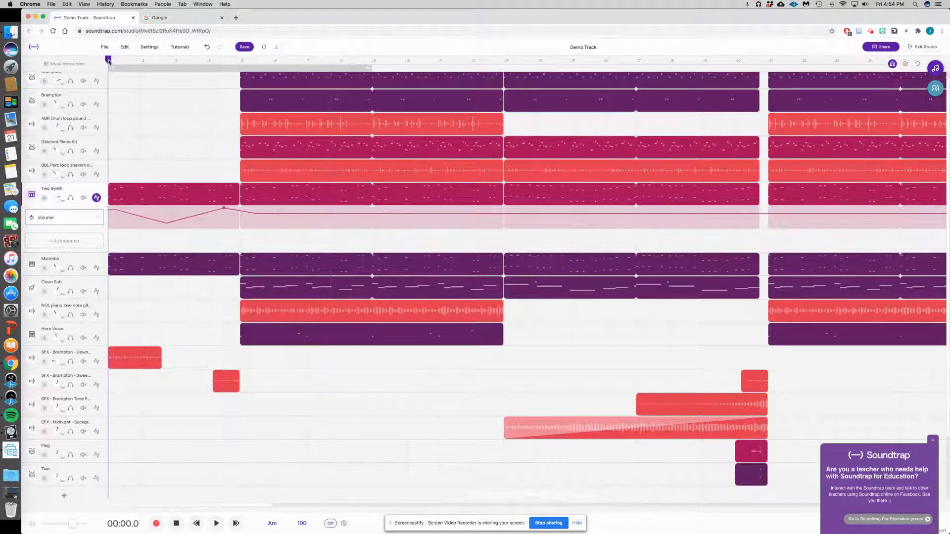
key("space")
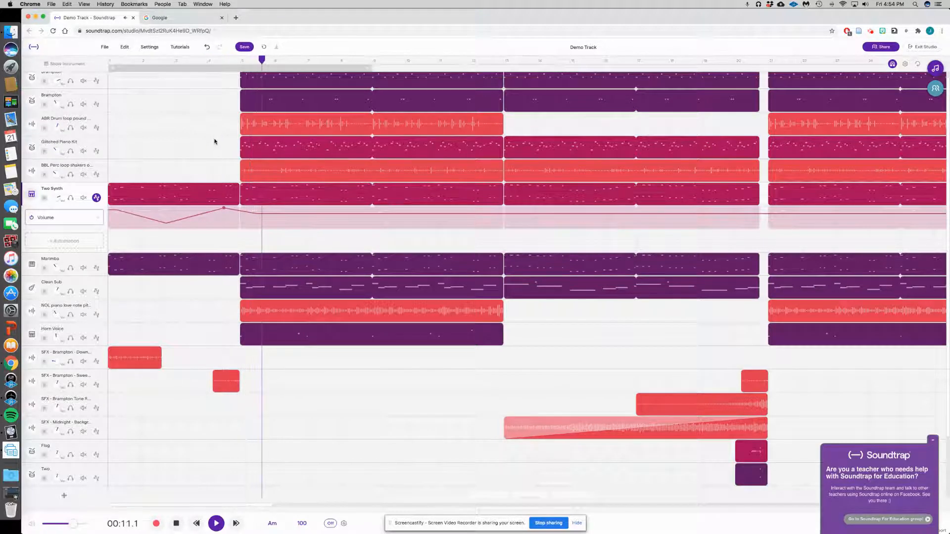
key("space")
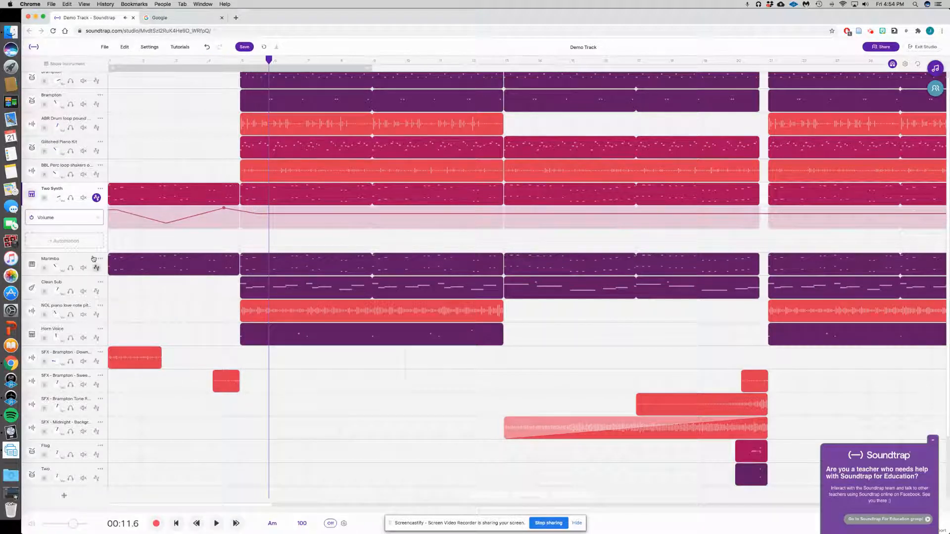
Delete the Two Synth track's volume automation and hide its automation lane.
left_click(99, 220)
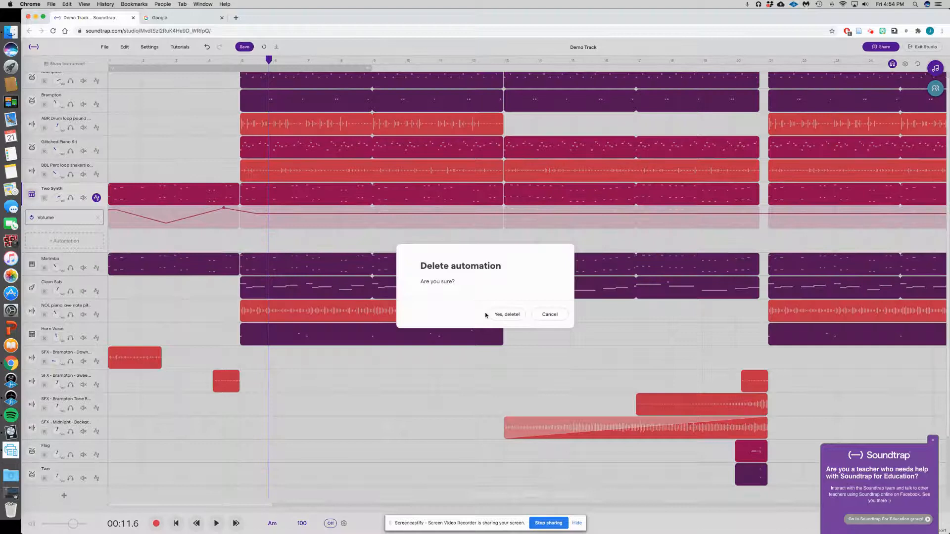
left_click(505, 316)
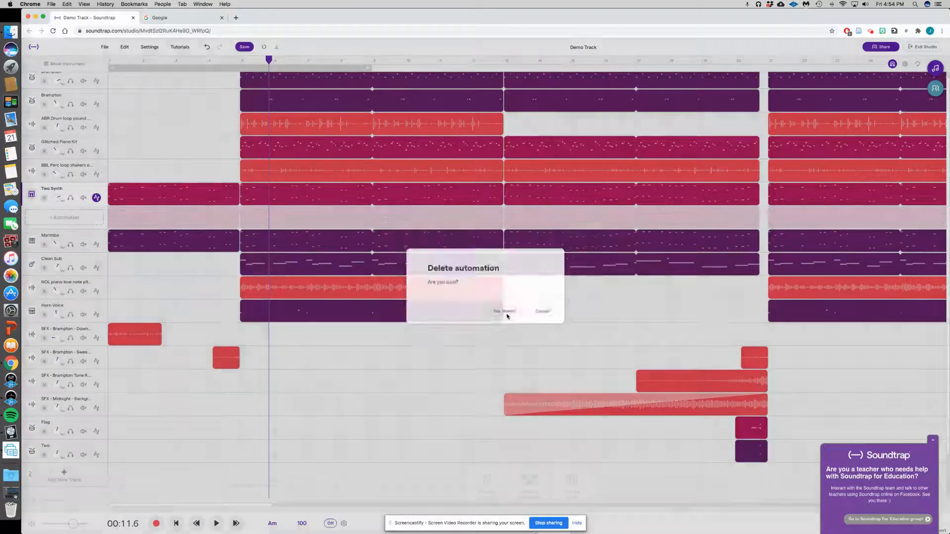
left_click(97, 198)
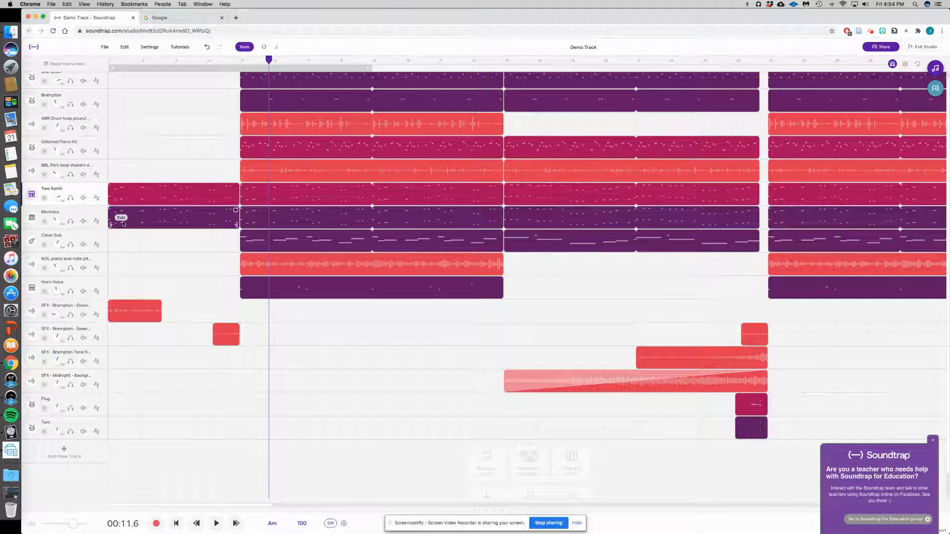
Collapse the Soundtrap for Education promotion and bring the first Brampton track into view.
scroll(116, 203, "up", 1)
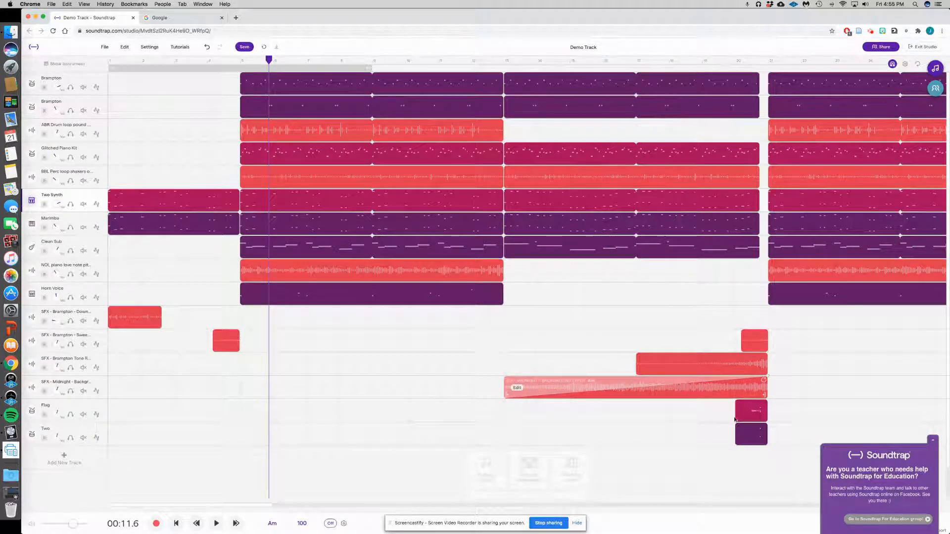
left_click(934, 441)
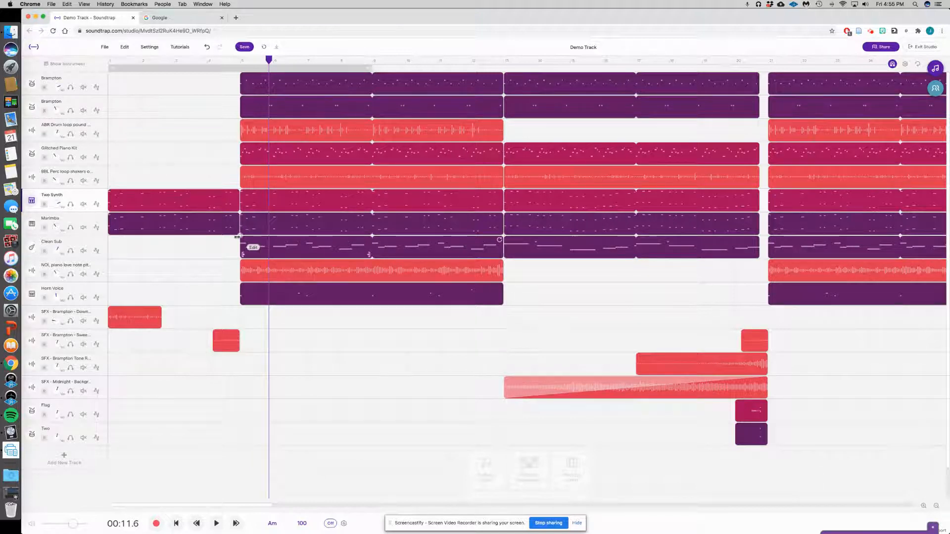
scroll(131, 107, "down", 1)
mouse_move(99, 80)
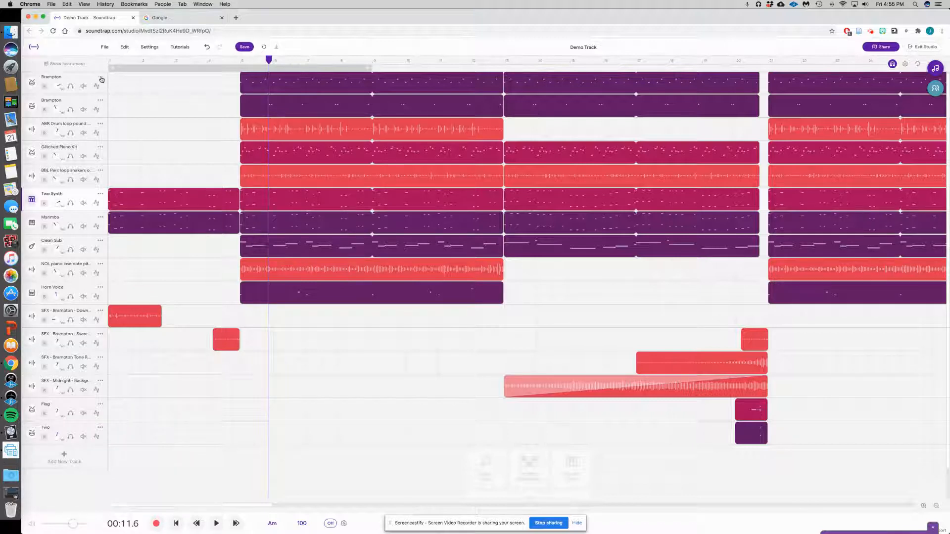
Review the first Brampton track's export and color options, along with the project's export options.
left_click(100, 79)
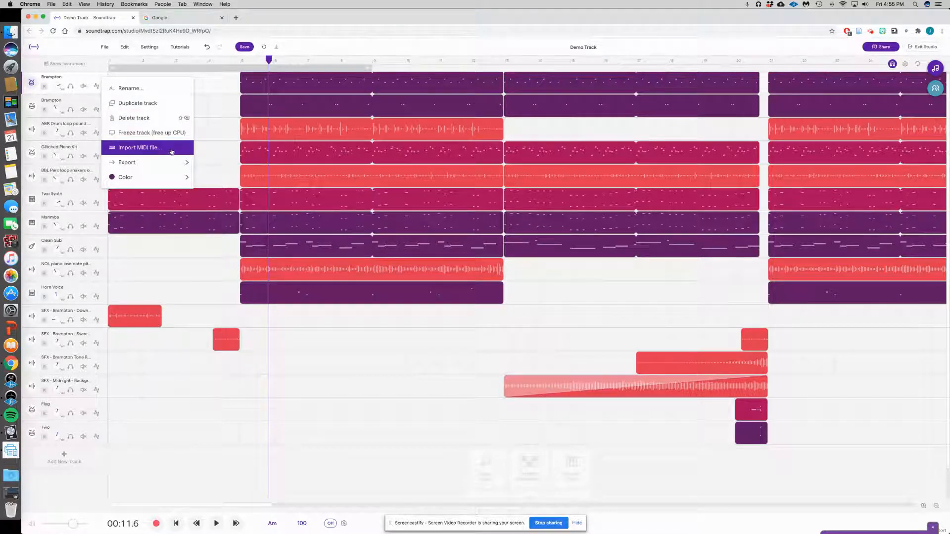
mouse_move(165, 165)
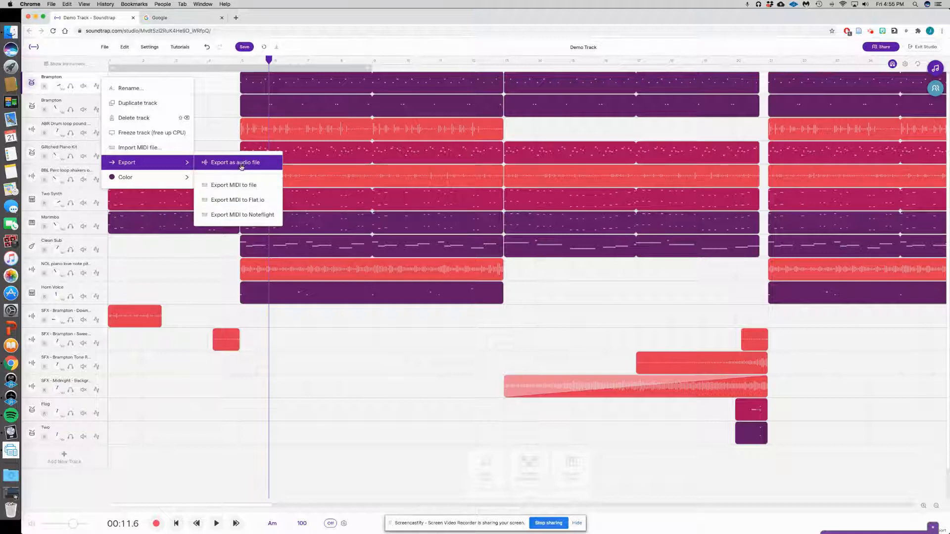
left_click(87, 51)
left_click(105, 48)
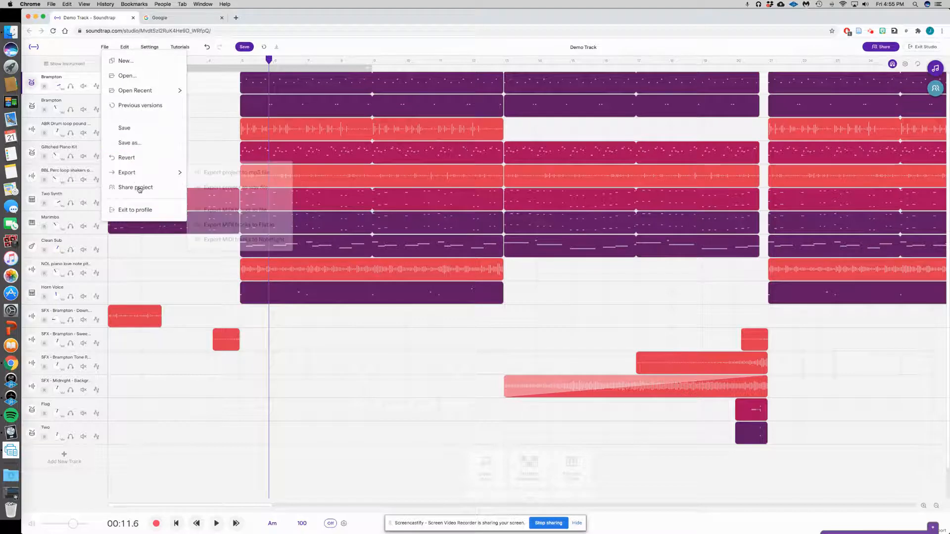
mouse_move(144, 177)
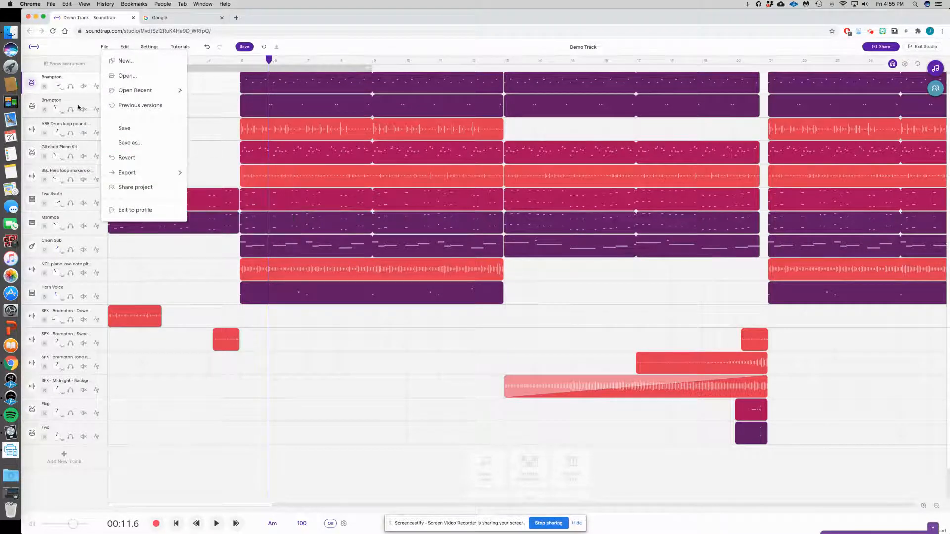
right_click(91, 76)
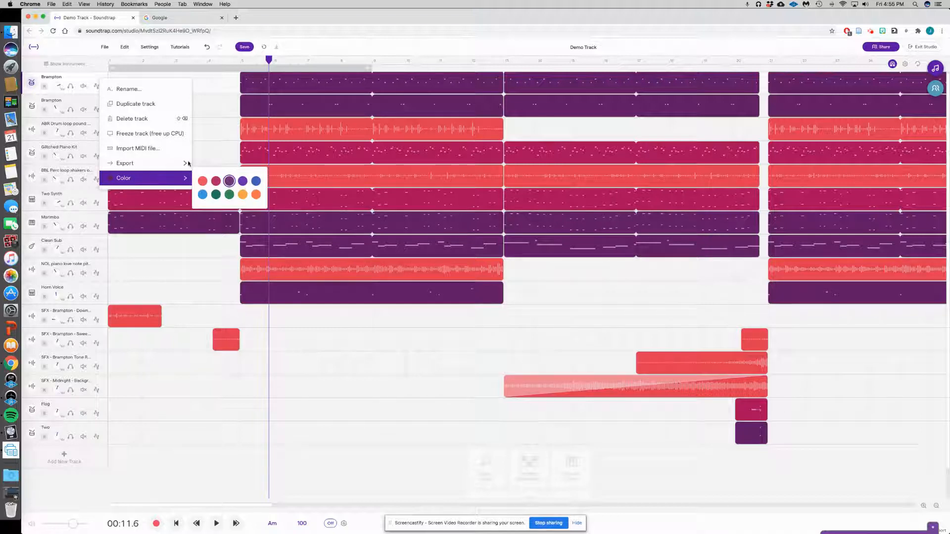
left_click(322, 47)
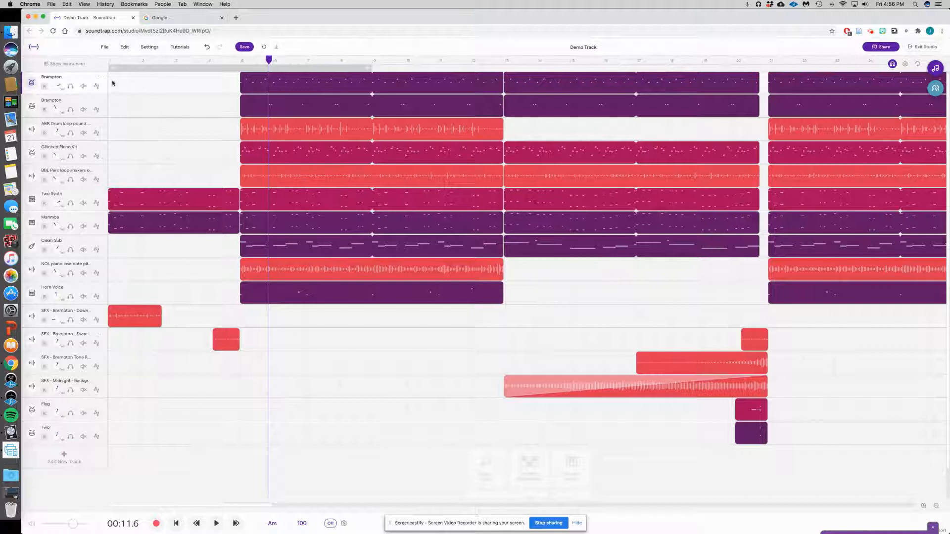
Move the playhead to the start of bar 5, solo both Brampton tracks and start playback.
left_click_drag(268, 59, 240, 59)
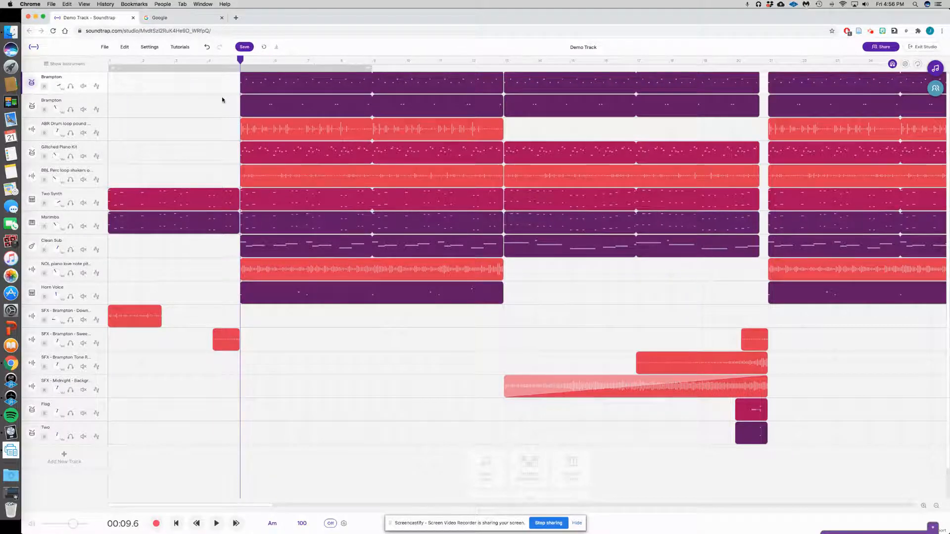
scroll(224, 99, "down", 1)
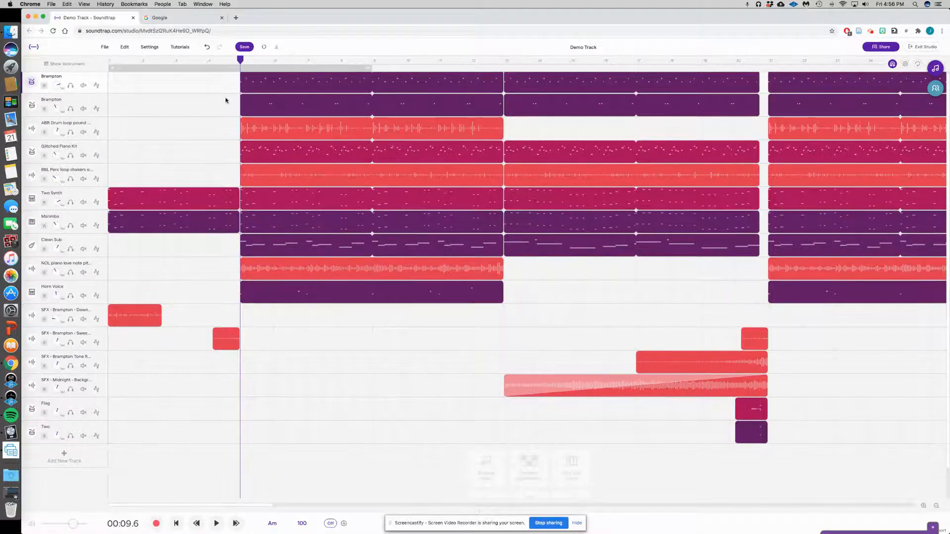
left_click(70, 85)
left_click(70, 108)
key("space")
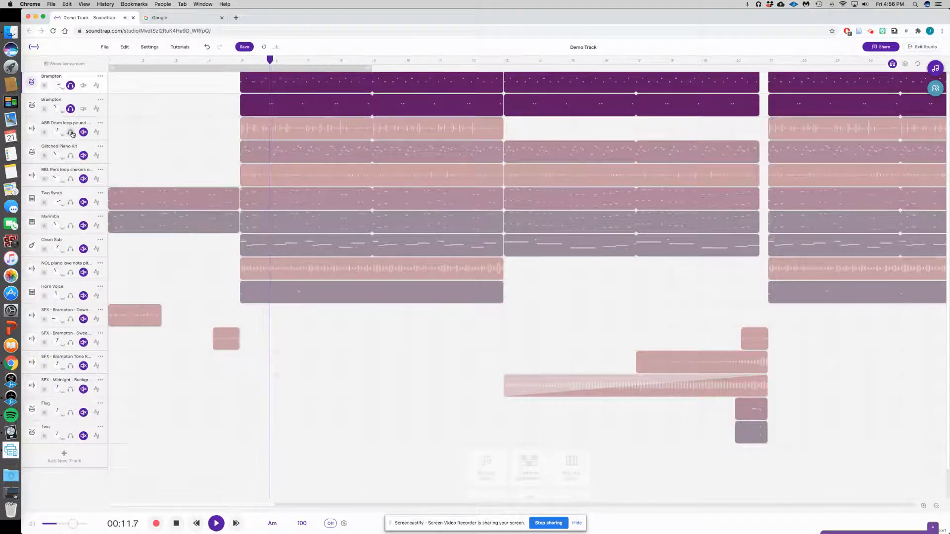
Add the ABR Drum loop, Glitched Piano Kit and BBL Perc loop tracks to the solo one by one during playback, pausing at about 31.8 seconds.
left_click(70, 132)
scroll(69, 151, "up", 1)
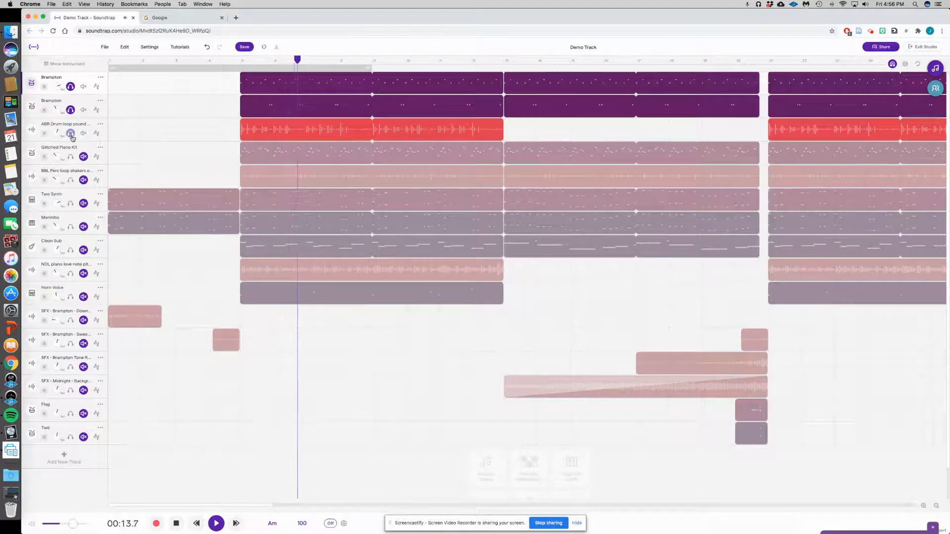
left_click(70, 157)
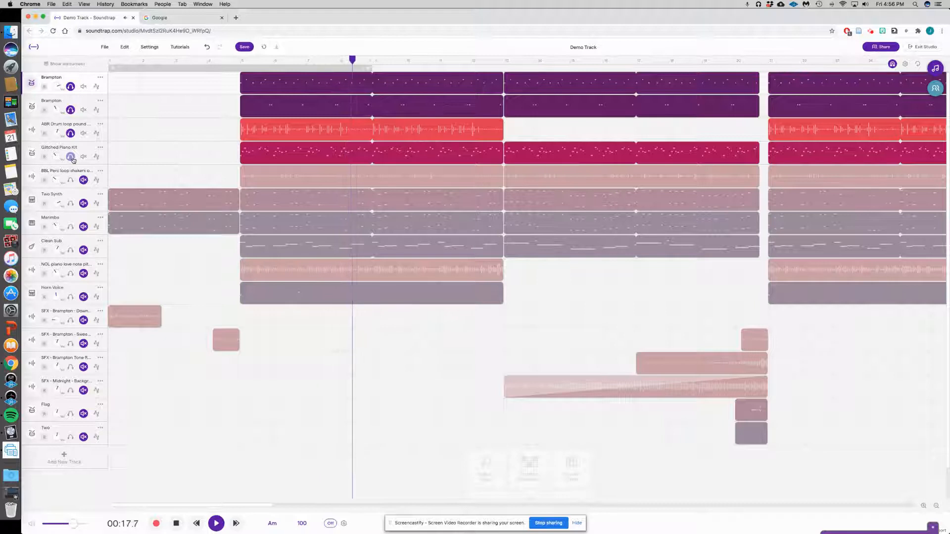
left_click(71, 180)
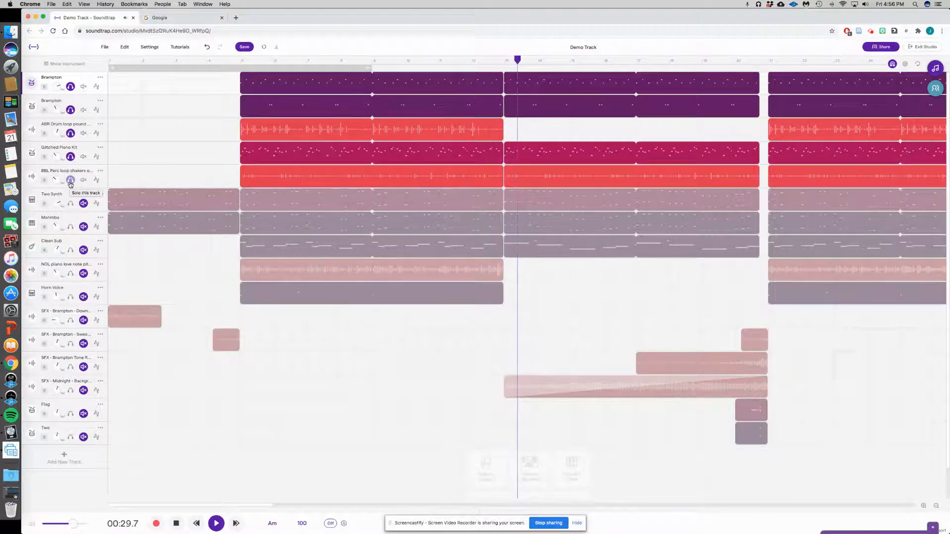
key("space")
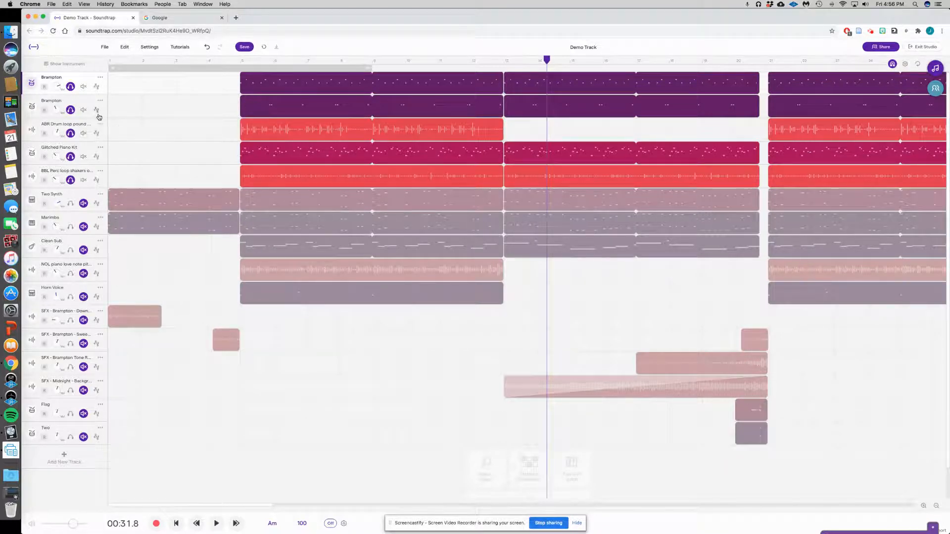
Change the color of both Brampton tracks to light blue.
left_click(101, 80)
mouse_move(163, 181)
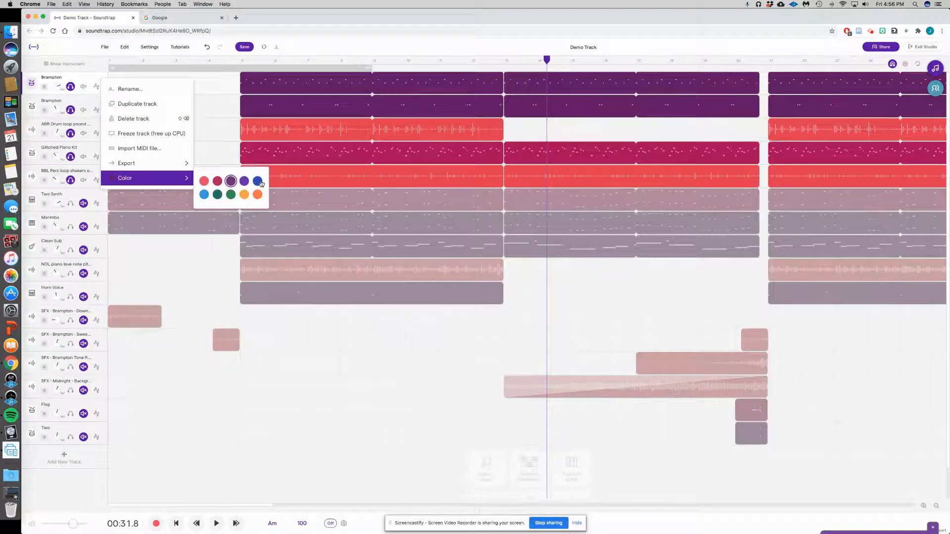
left_click(203, 195)
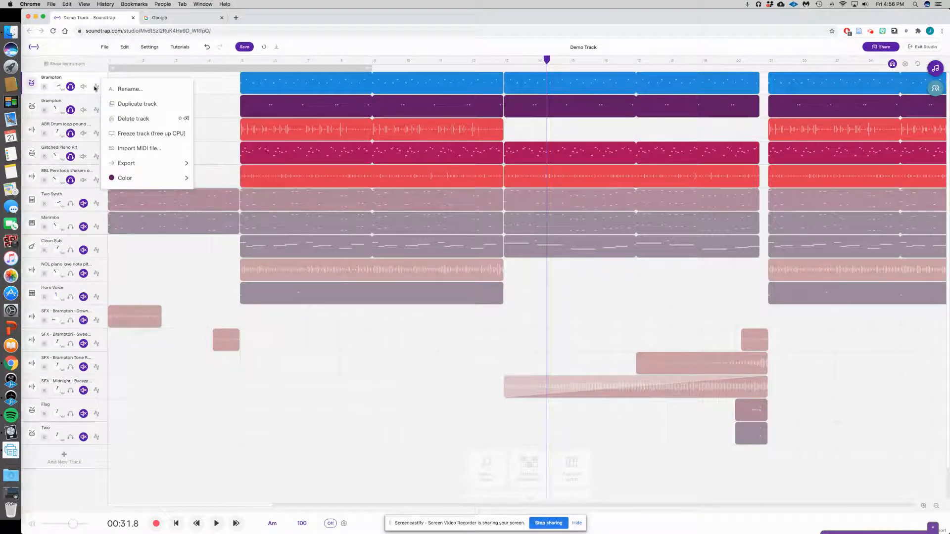
left_click(102, 103)
left_click(102, 103)
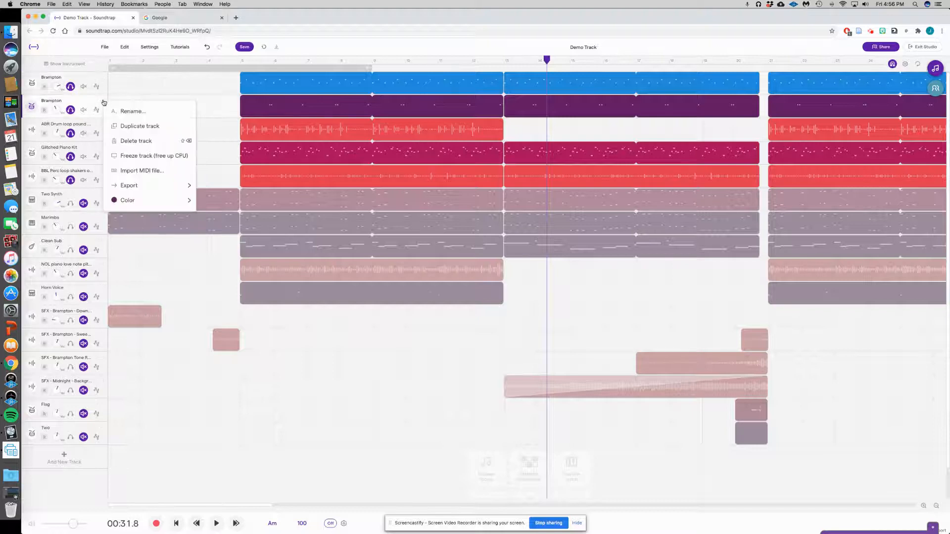
mouse_move(150, 208)
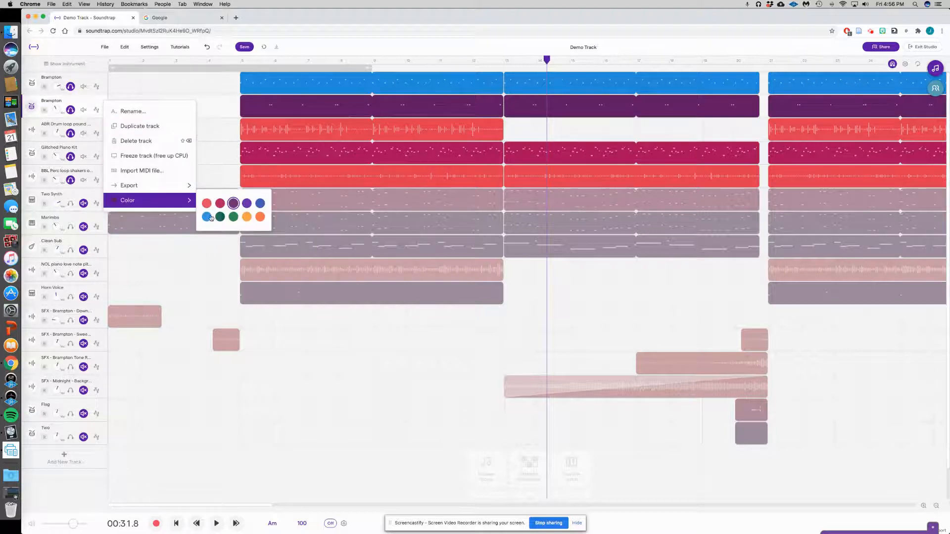
left_click(213, 217)
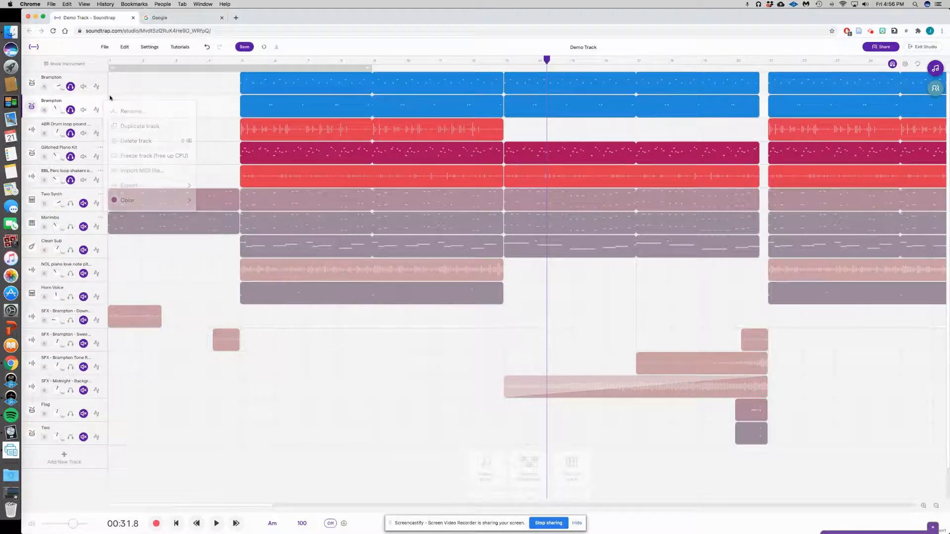
Change the color of the ABR Drum loop, Glitched Piano Kit and BBL Perc loop tracks to light blue.
left_click(101, 127)
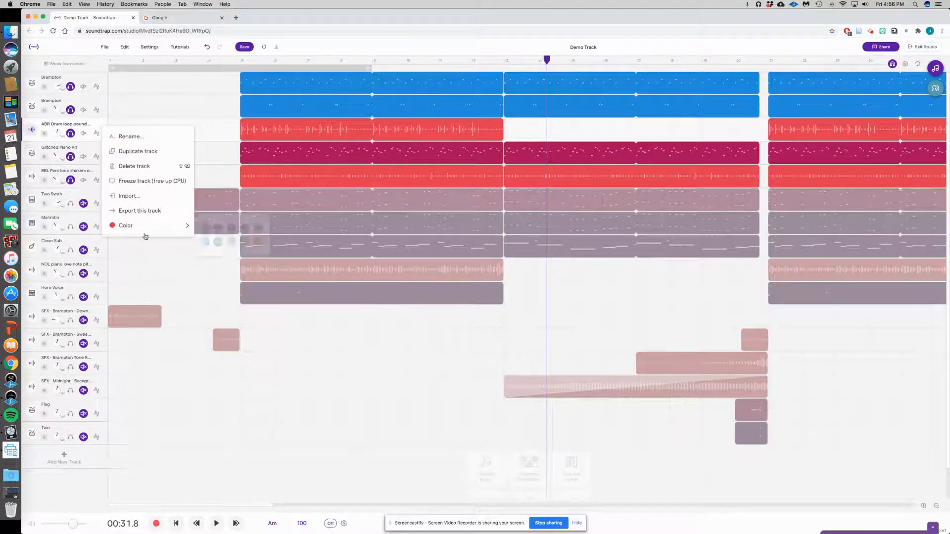
left_click(205, 243)
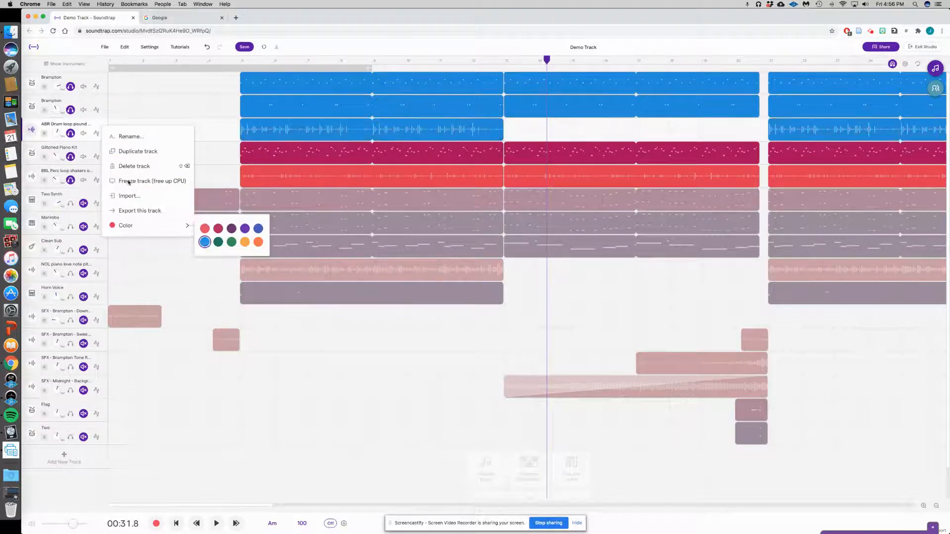
left_click(104, 148)
mouse_move(148, 246)
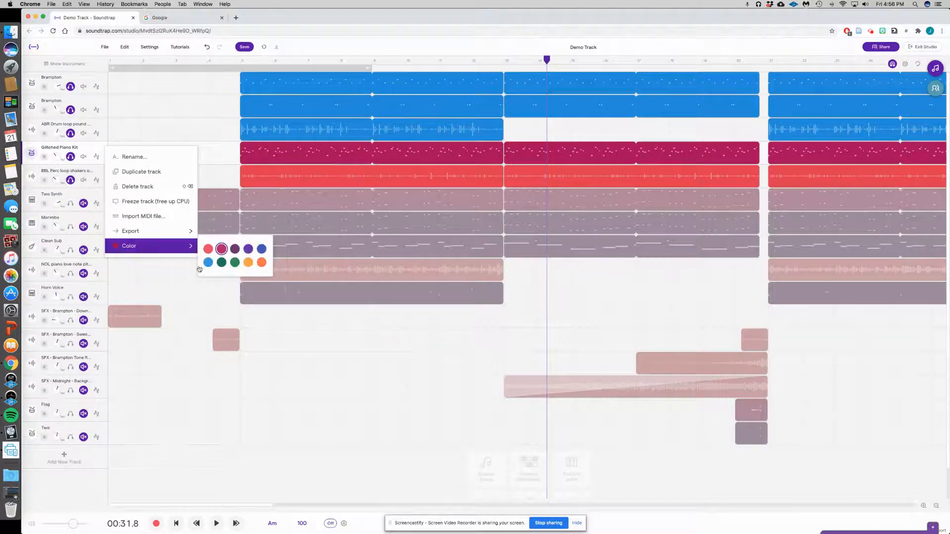
left_click(207, 262)
left_click(99, 171)
left_click(101, 173)
mouse_move(149, 271)
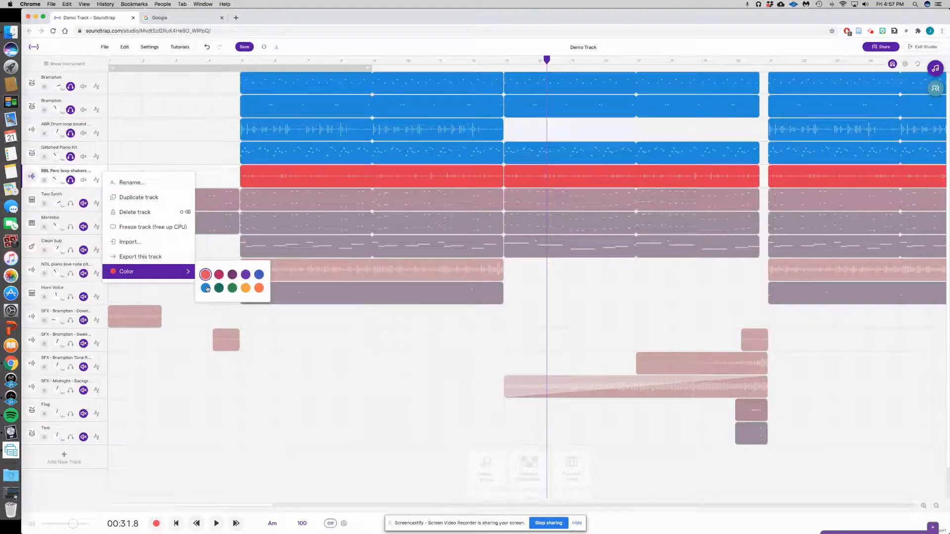
left_click(207, 288)
left_click(153, 159)
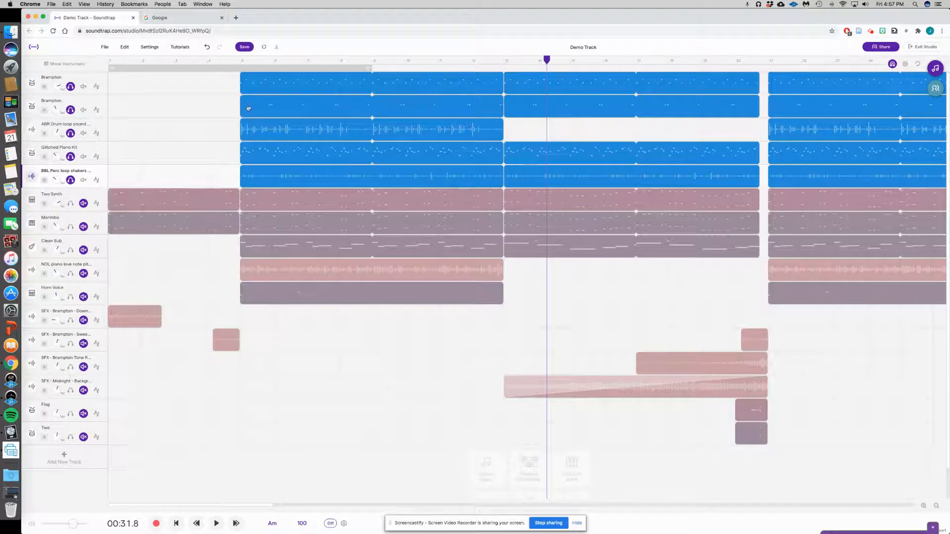
Play from the start of bar 5, turn off solo on the five light blue tracks and pause at about 24.8 seconds.
left_click(239, 90)
key("space")
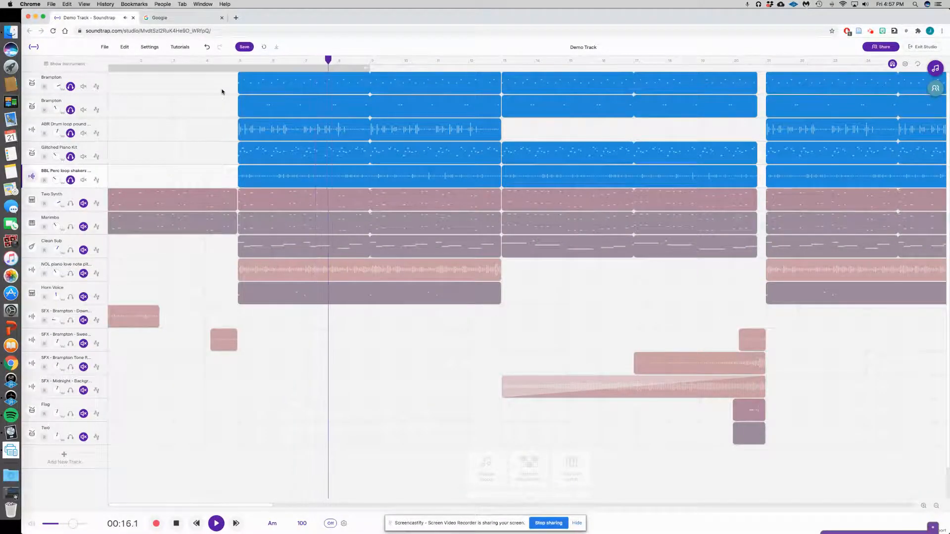
mouse_move(165, 206)
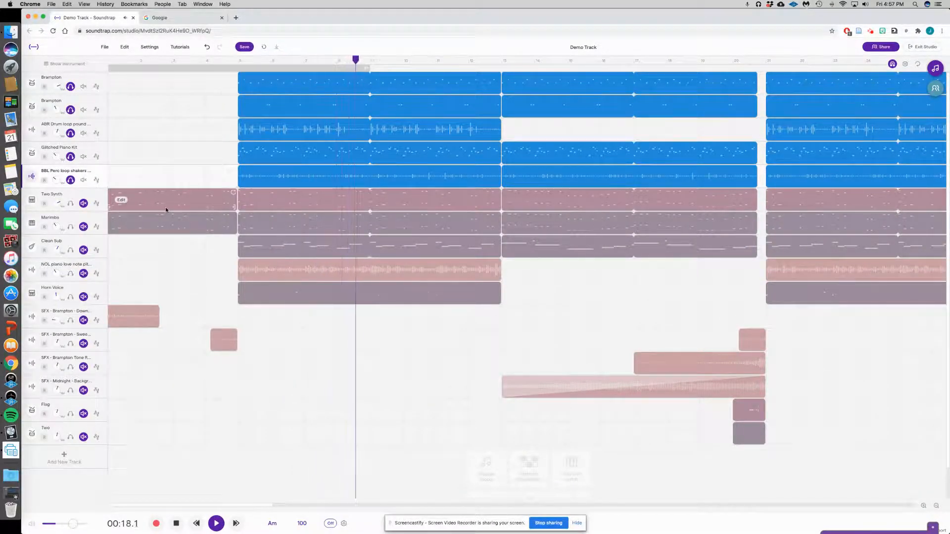
left_click(70, 110)
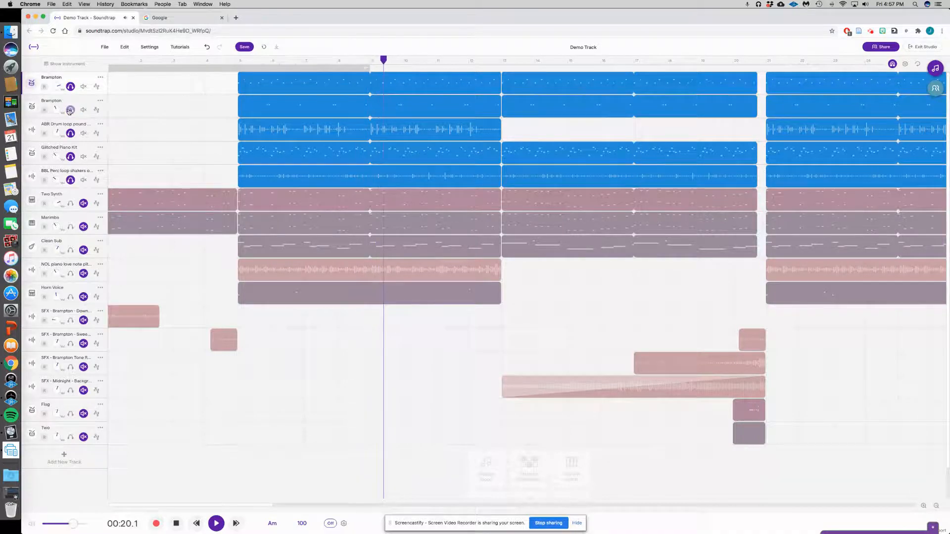
left_click(70, 86)
left_click(70, 133)
left_click(70, 156)
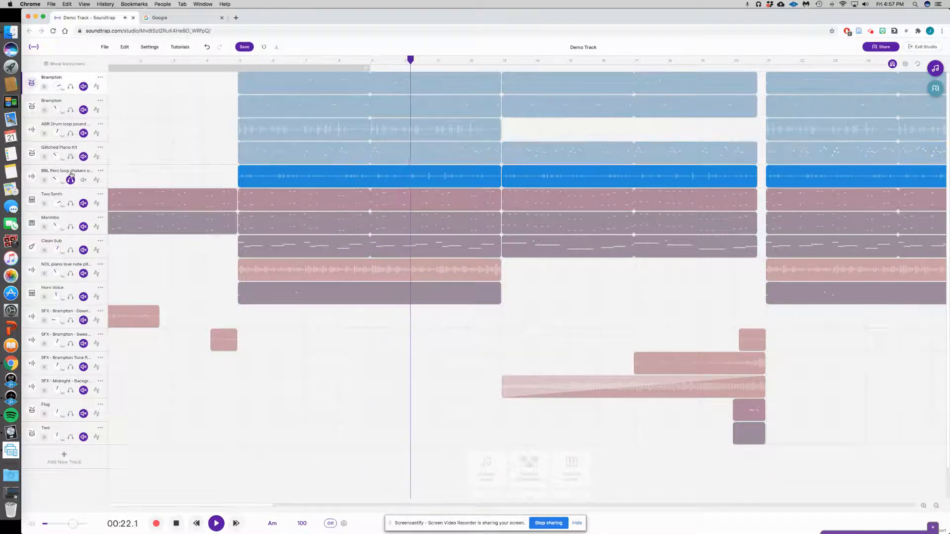
left_click(70, 180)
mouse_move(165, 205)
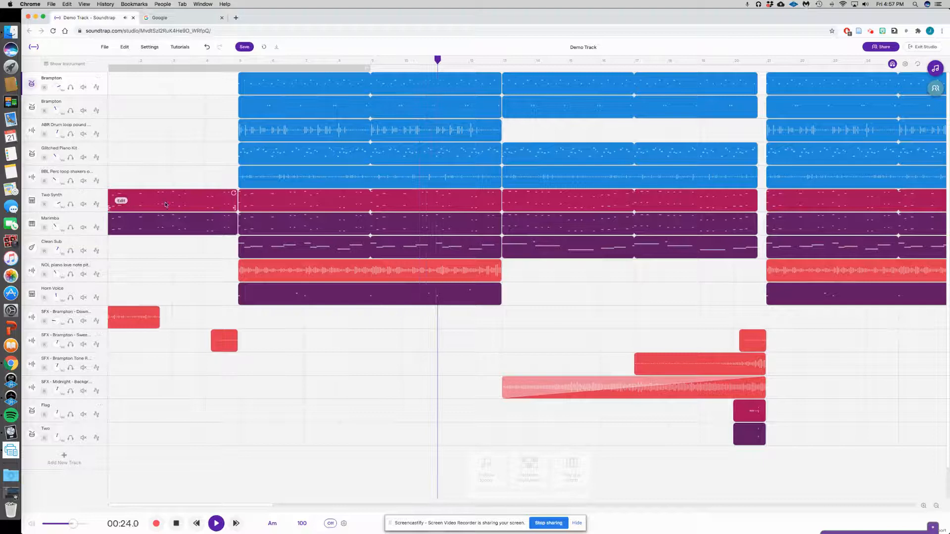
key("space")
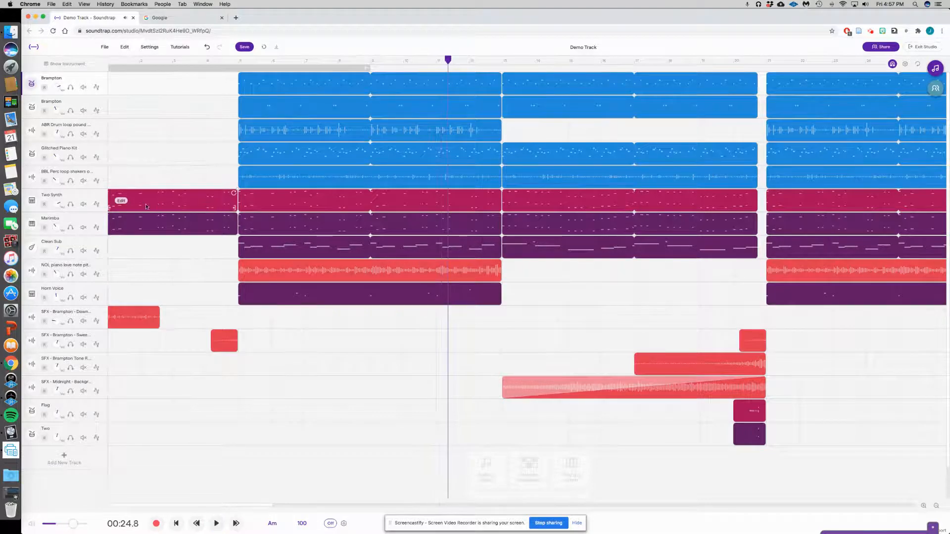
Solo the Two Synth and Marimba tracks, play them together and pause at about 30.6 seconds.
left_click(70, 204)
left_click(70, 227)
key("space")
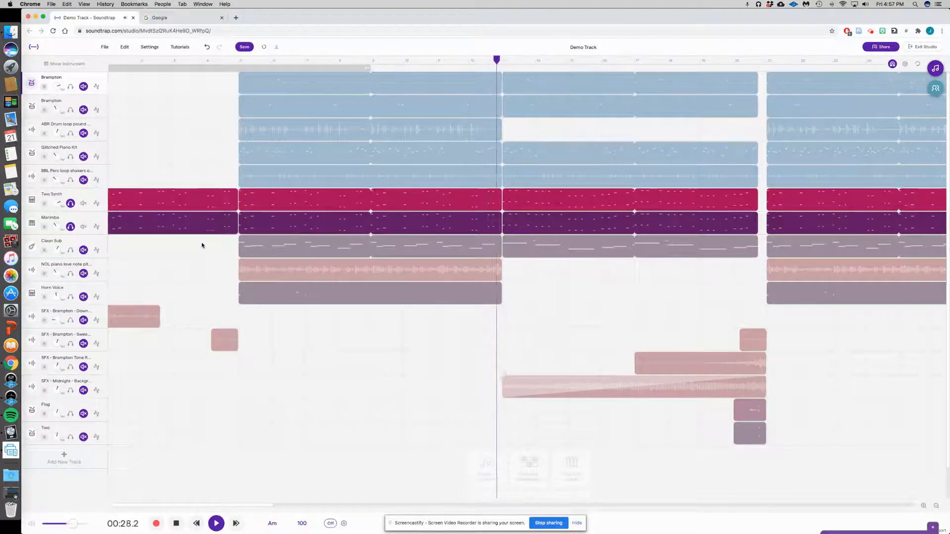
key("space")
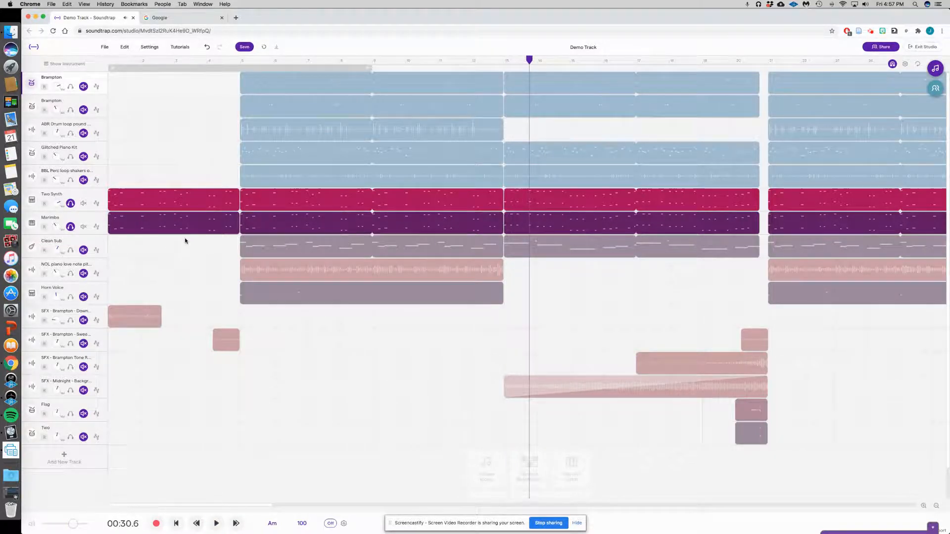
Change the Two Synth track's color to purple.
scroll(111, 219, "down", 1)
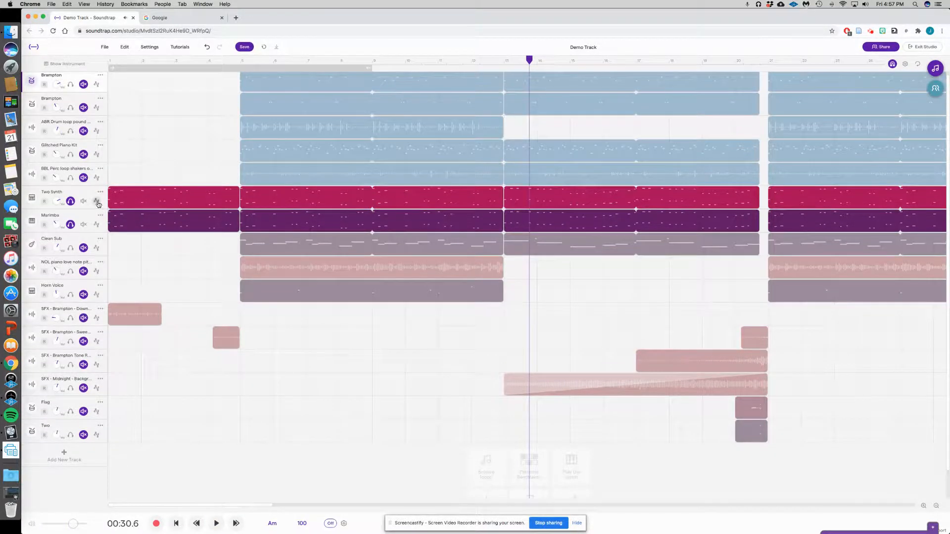
left_click(97, 202)
left_click(97, 203)
scroll(102, 193, "down", 1)
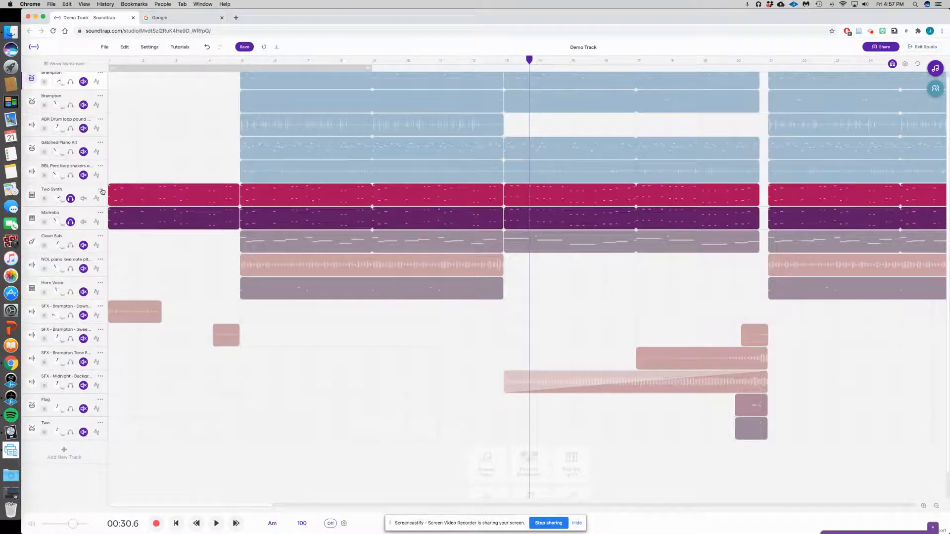
left_click(101, 191)
mouse_move(126, 293)
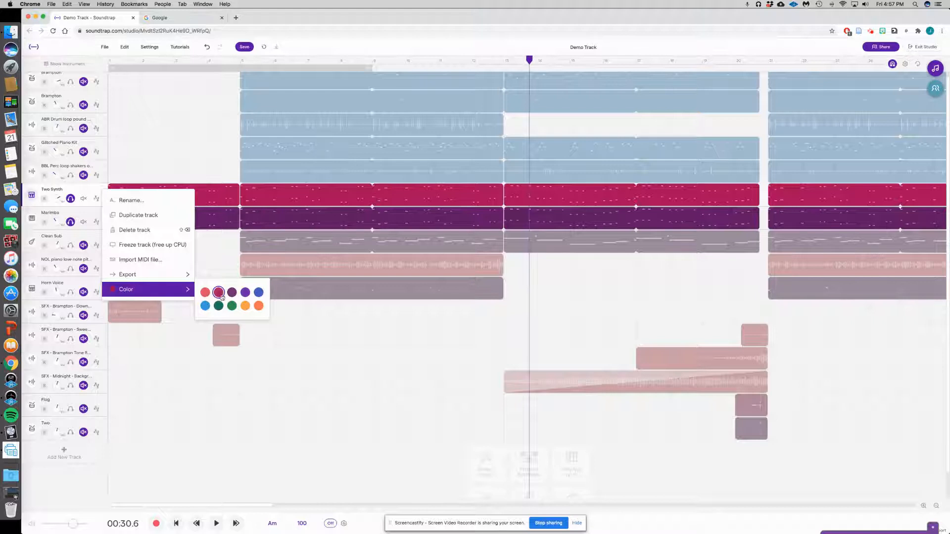
left_click(245, 294)
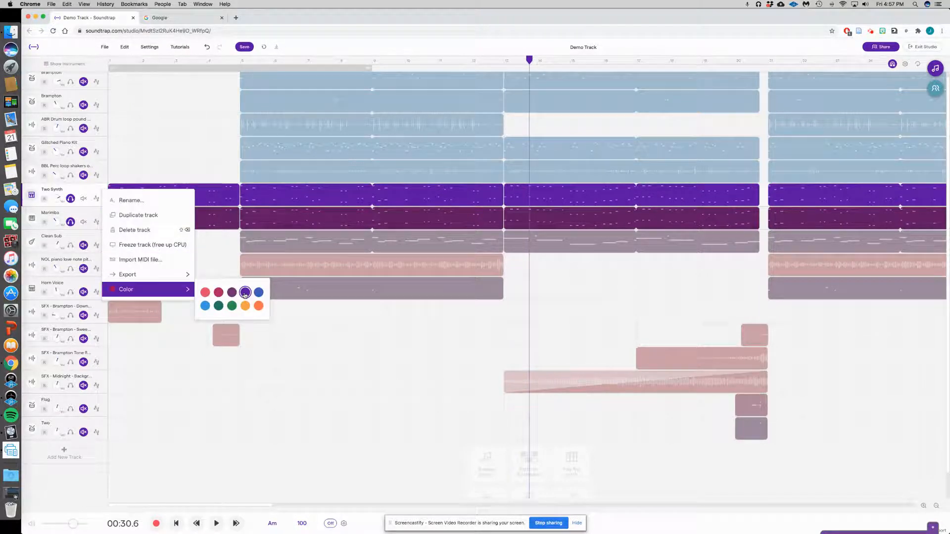
Play the soloed Two Synth and Marimba tracks, pause at about 37.2 seconds and turn off solo on both.
left_click(214, 176)
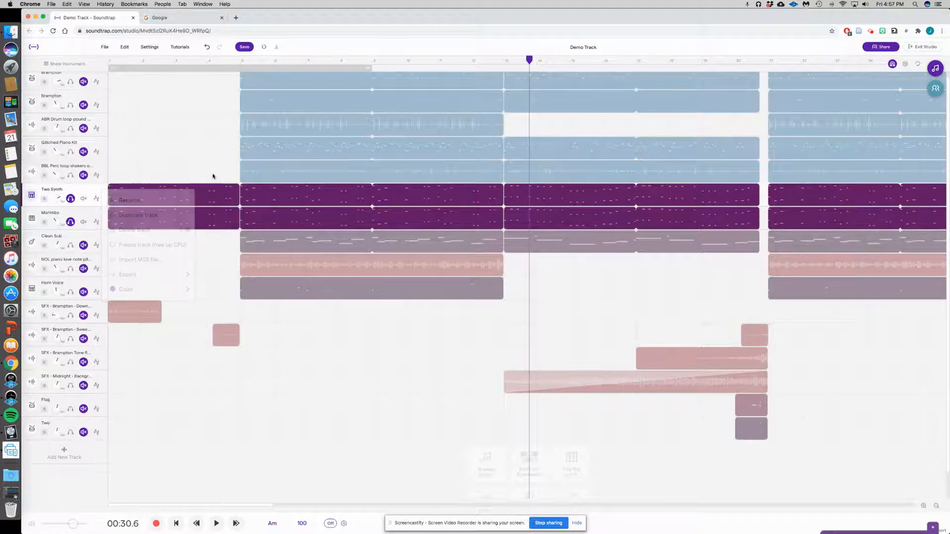
key("space")
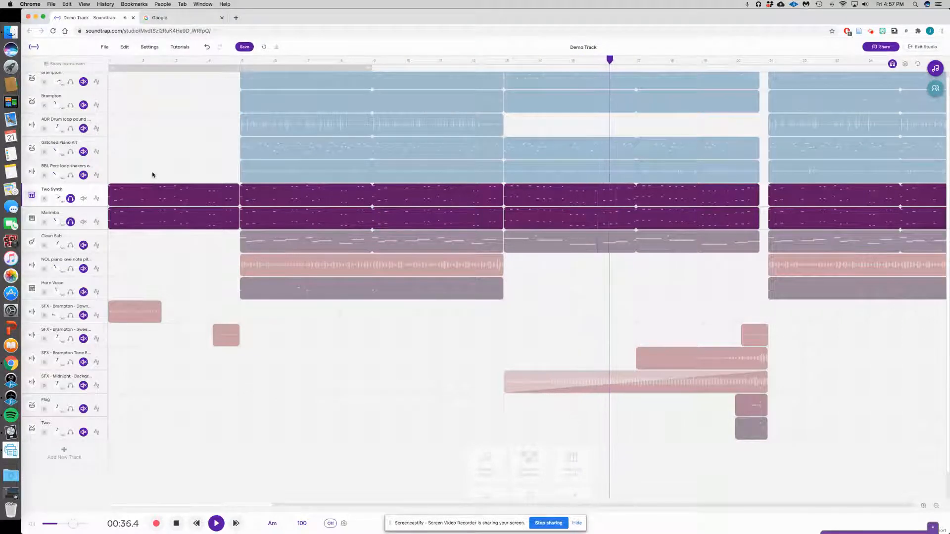
key("space")
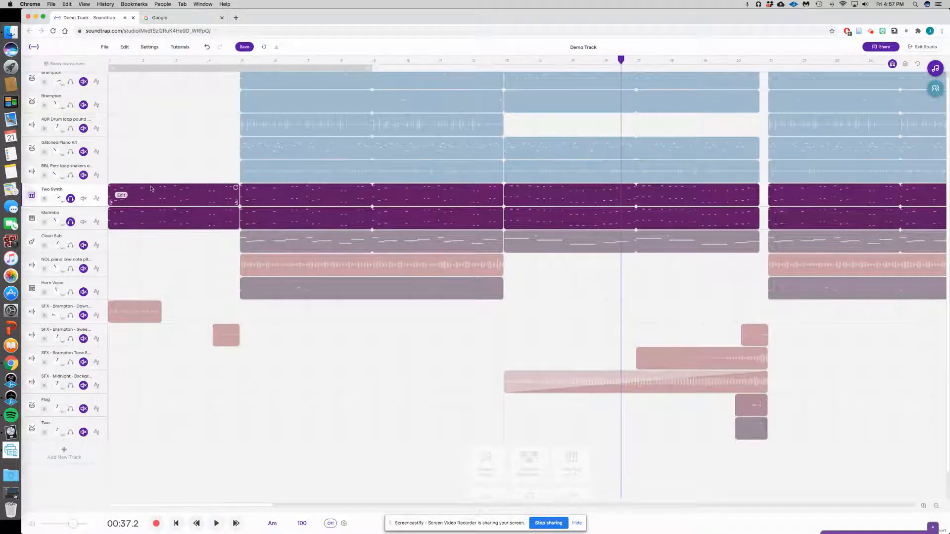
left_click(70, 199)
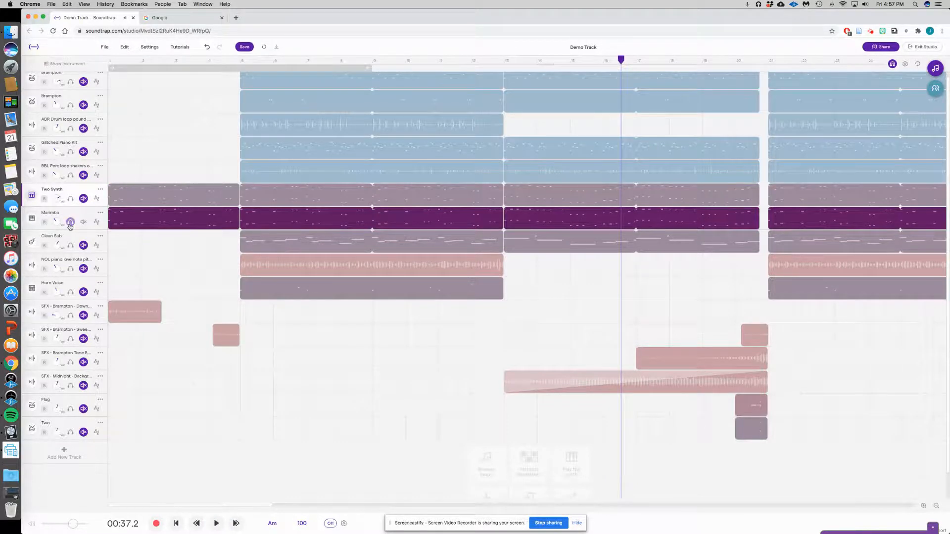
left_click(72, 223)
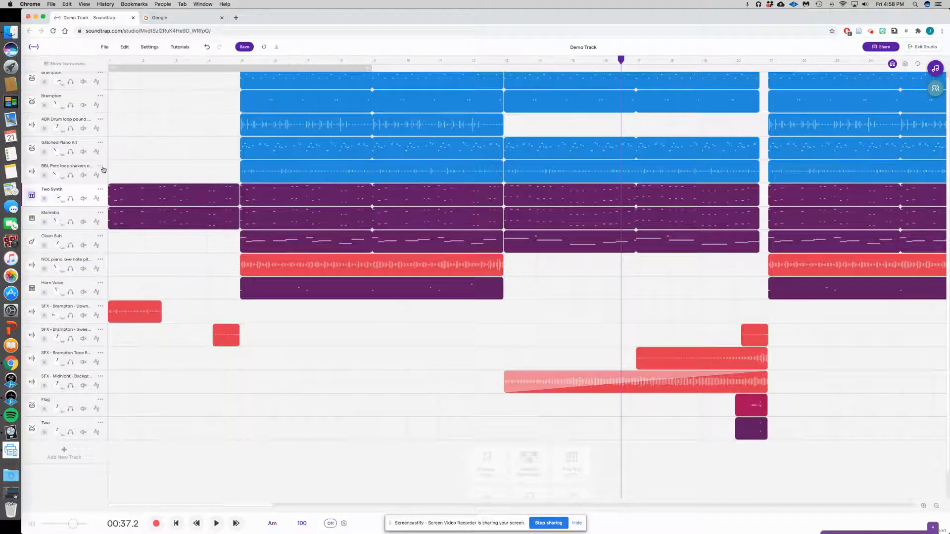
Open the Glitched Piano Kit track's instrument keyboard, try out several notes and close it again.
left_click(61, 145)
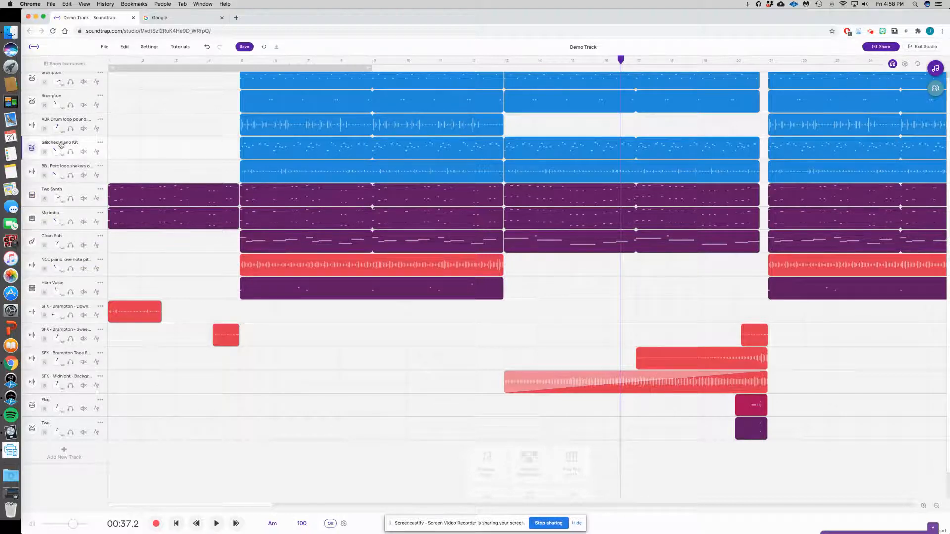
left_click(123, 149)
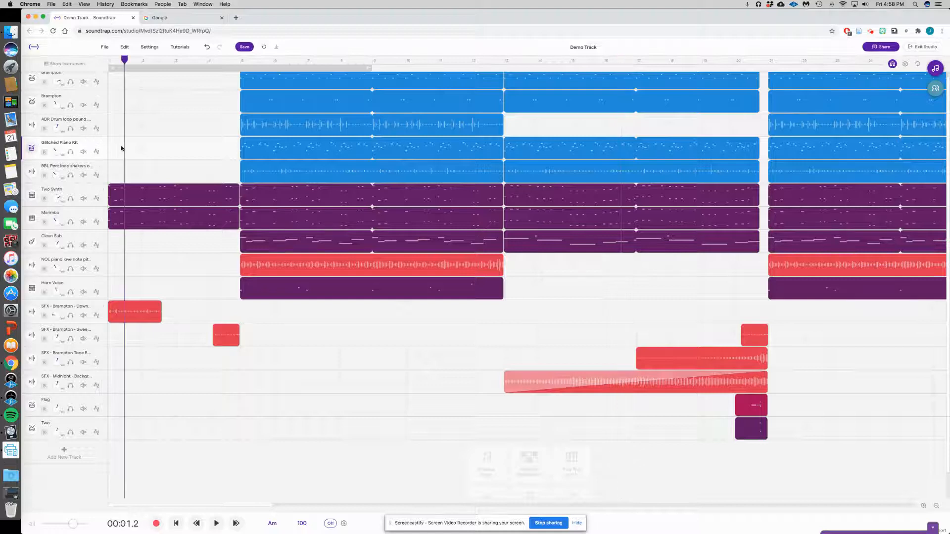
left_click(30, 149)
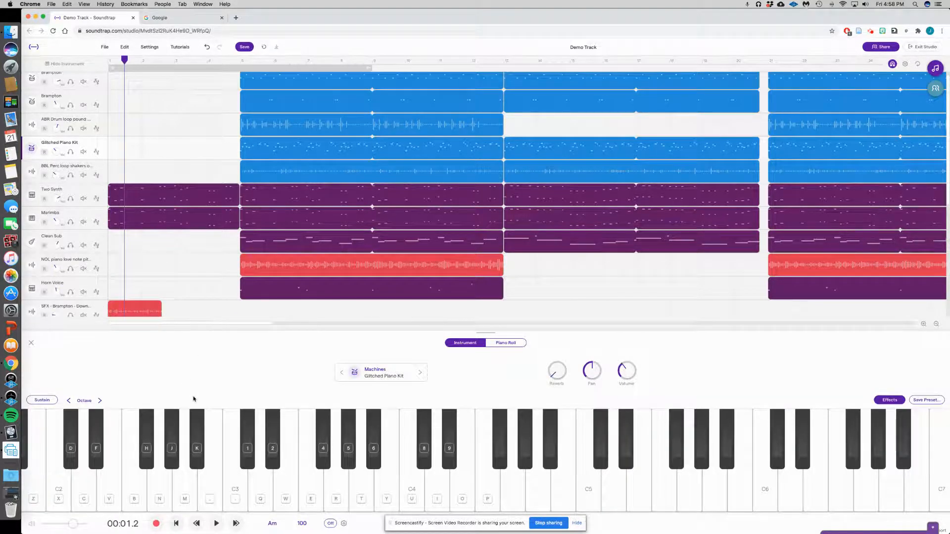
left_click(234, 479)
left_click(258, 482)
left_click(293, 483)
left_click(314, 482)
left_click(438, 483)
left_click(461, 483)
left_click(31, 345)
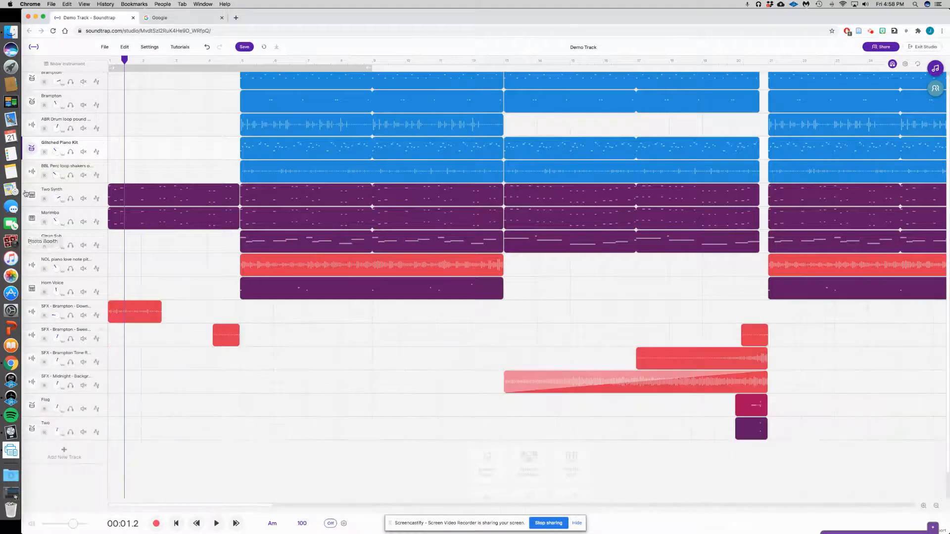
Open the ABR Drum loop track's instrument settings, view the available effects and close the list without adding one.
left_click(32, 126)
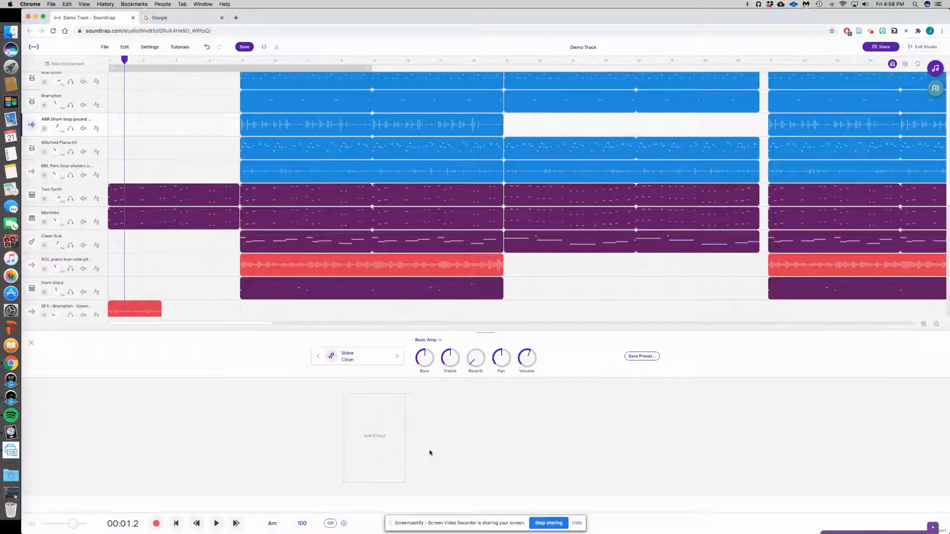
left_click(386, 446)
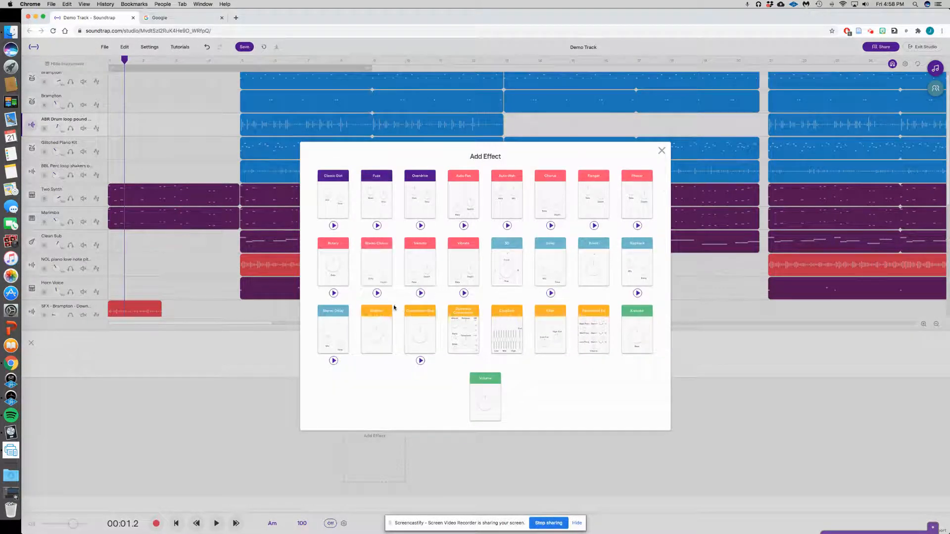
left_click(661, 151)
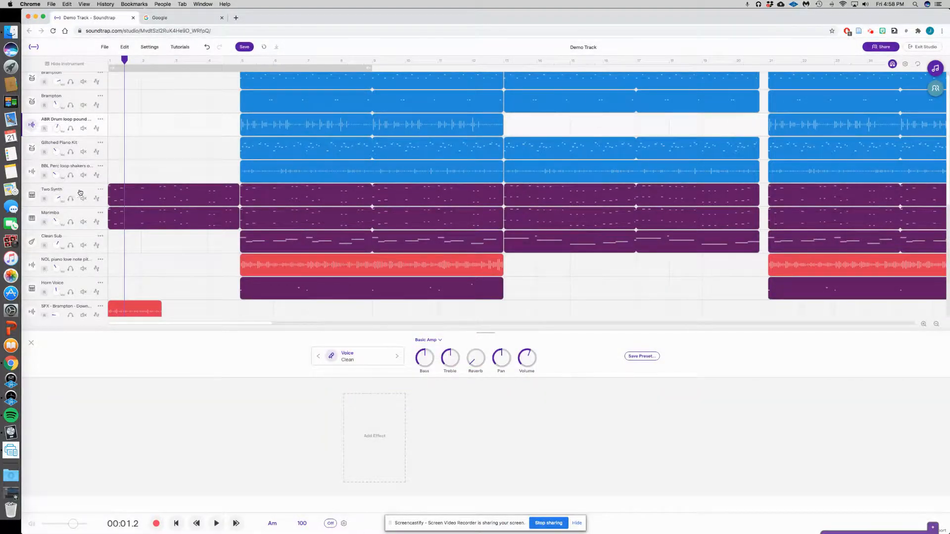
Show the Two Synth track's instrument settings, start playback from about 1.2 seconds and solo the track.
left_click(31, 197)
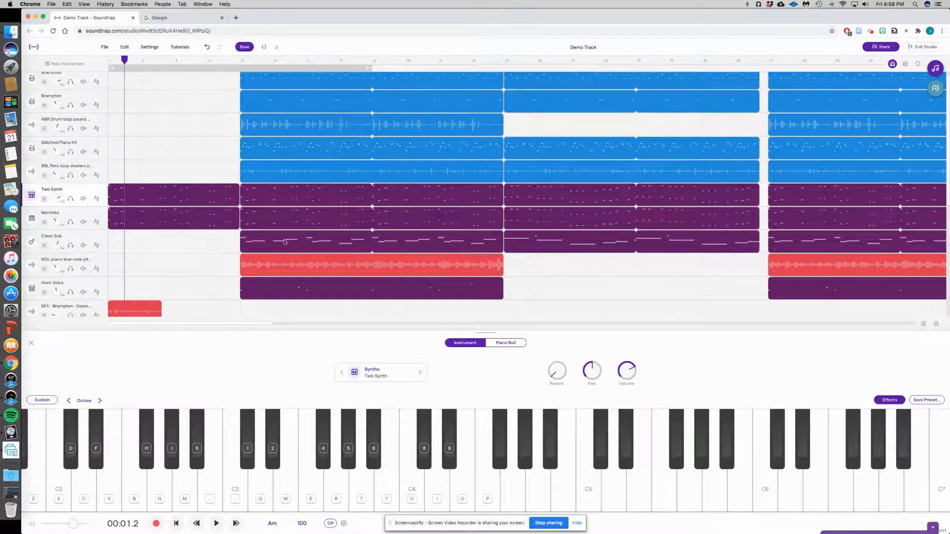
key("space")
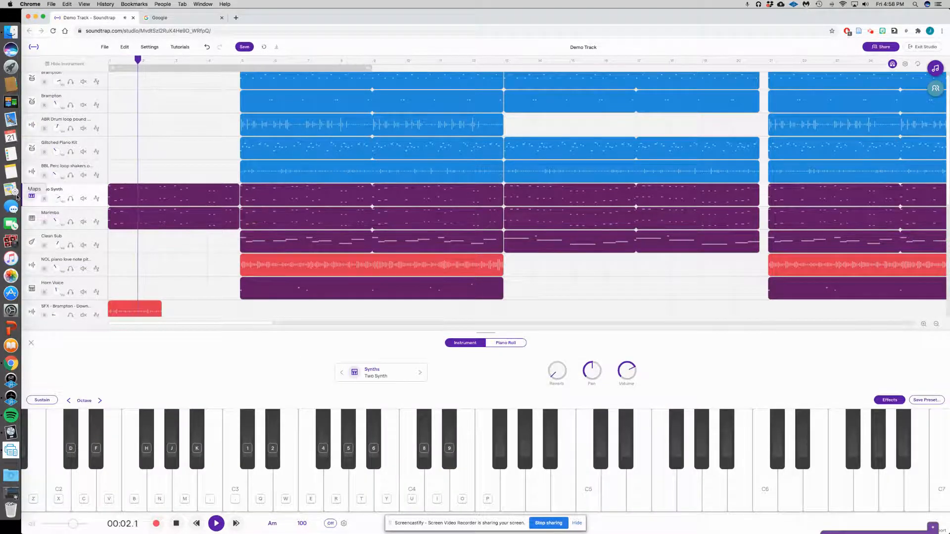
left_click(71, 200)
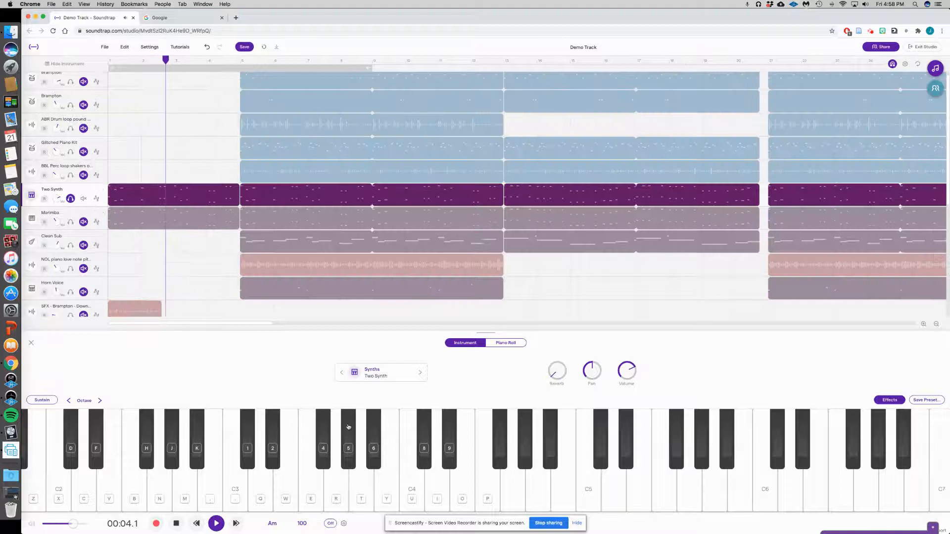
Audition the Ugly Stab, Vibes In Orbit and Vox Synth presets on the soloed track and return to Two Synth.
left_click(420, 373)
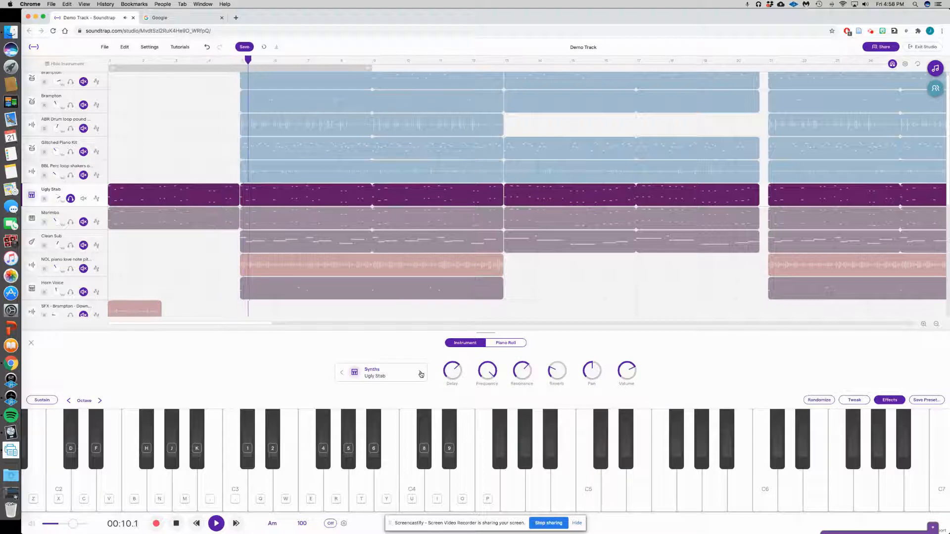
left_click(421, 373)
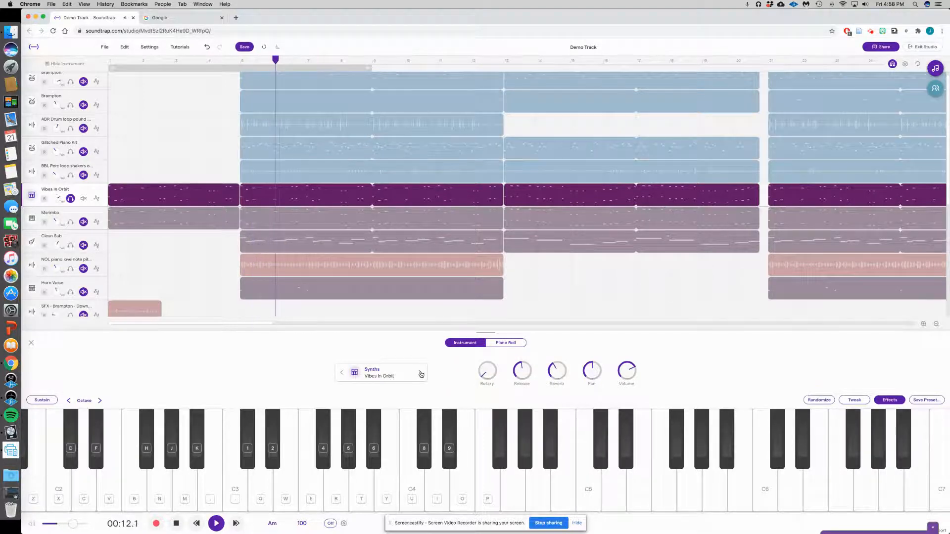
left_click(421, 374)
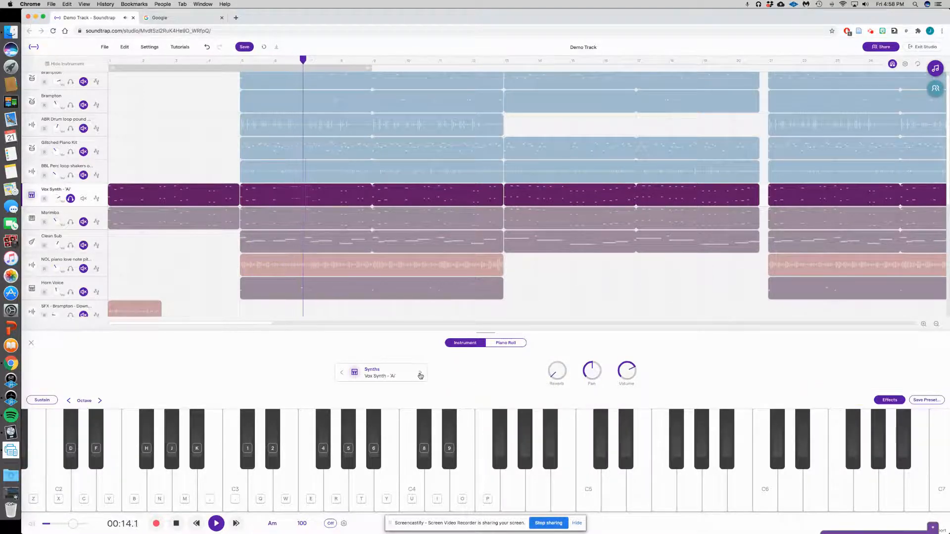
left_click(342, 373)
left_click(341, 372)
left_click(341, 373)
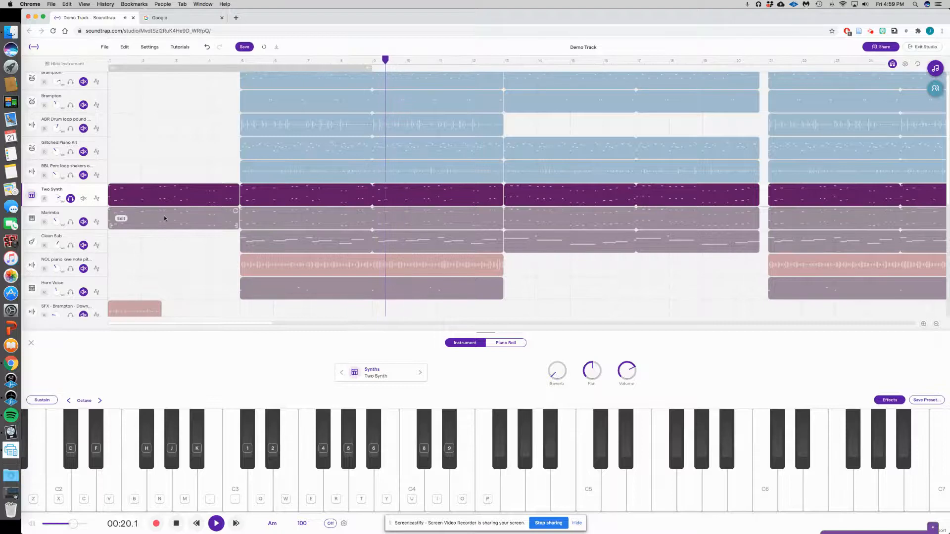
Turn off the track's solo and audition the Synth - Mellow Vox and Super Strings presets in the full mix.
left_click(71, 198)
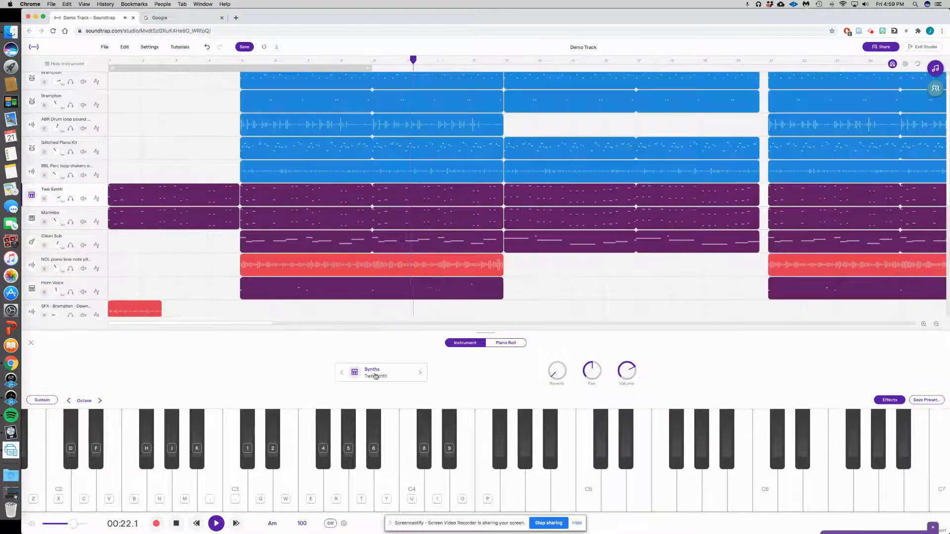
left_click(341, 374)
left_click(341, 374)
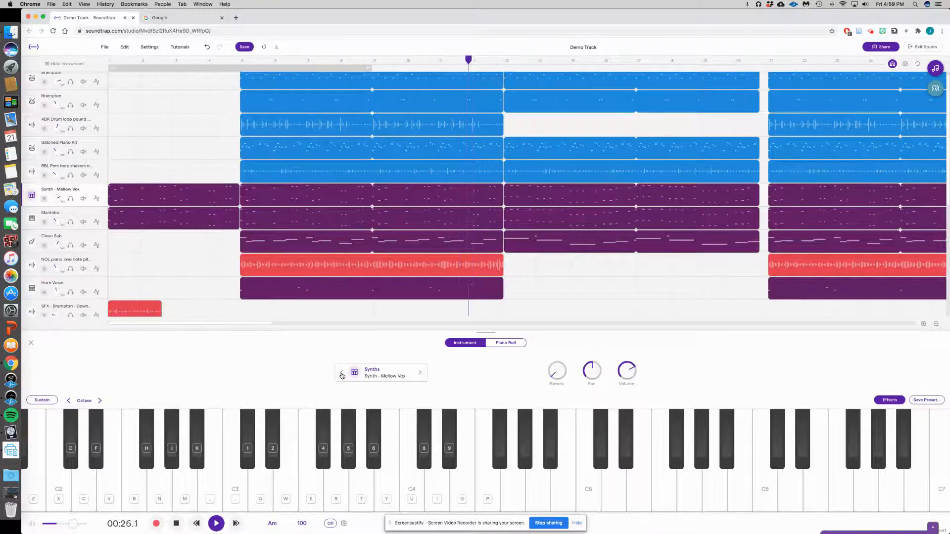
left_click(341, 374)
left_click(342, 374)
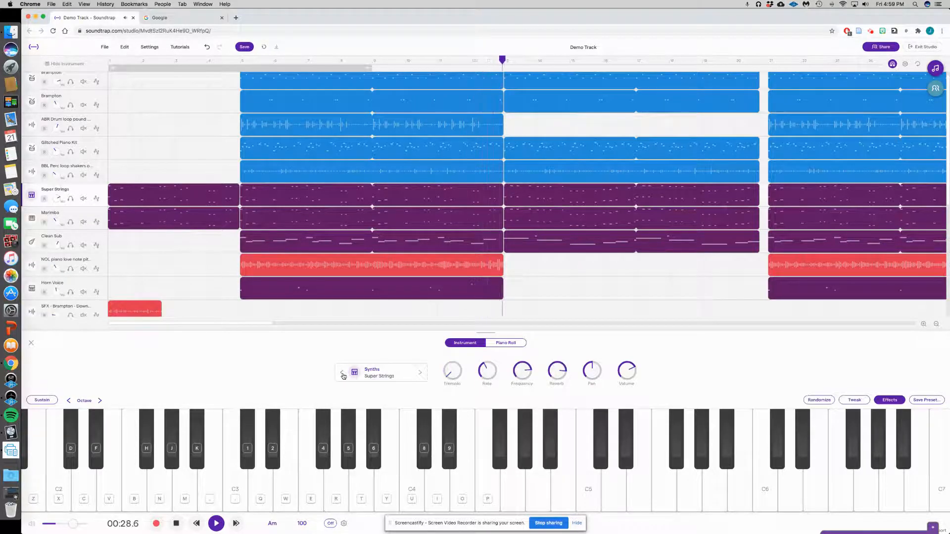
Restore the Two Synth preset, close the instrument settings and pause playback at about 37.7 seconds.
left_click(421, 374)
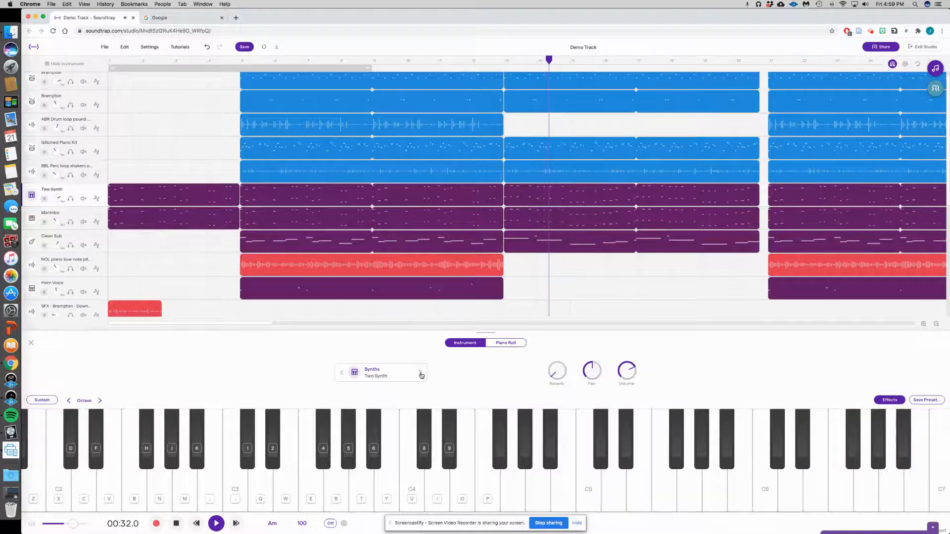
left_click(30, 344)
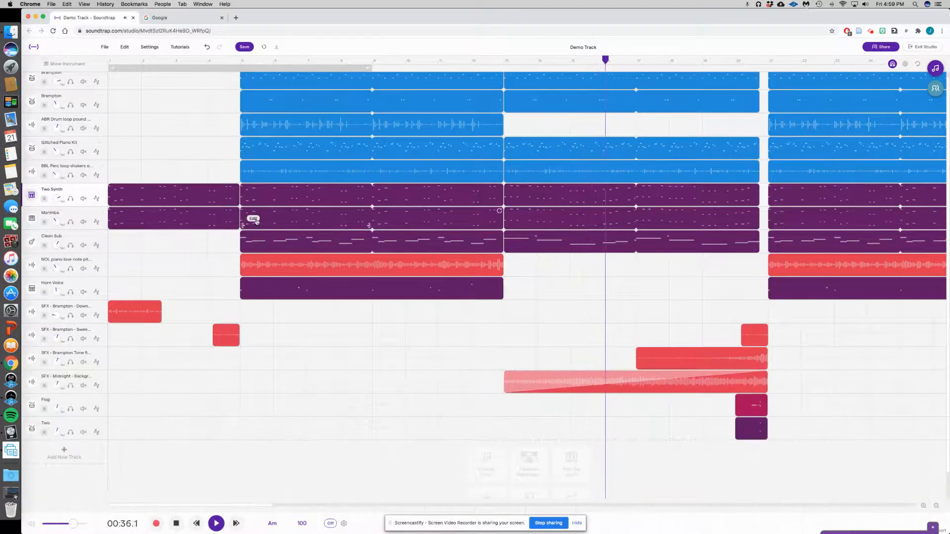
key("space")
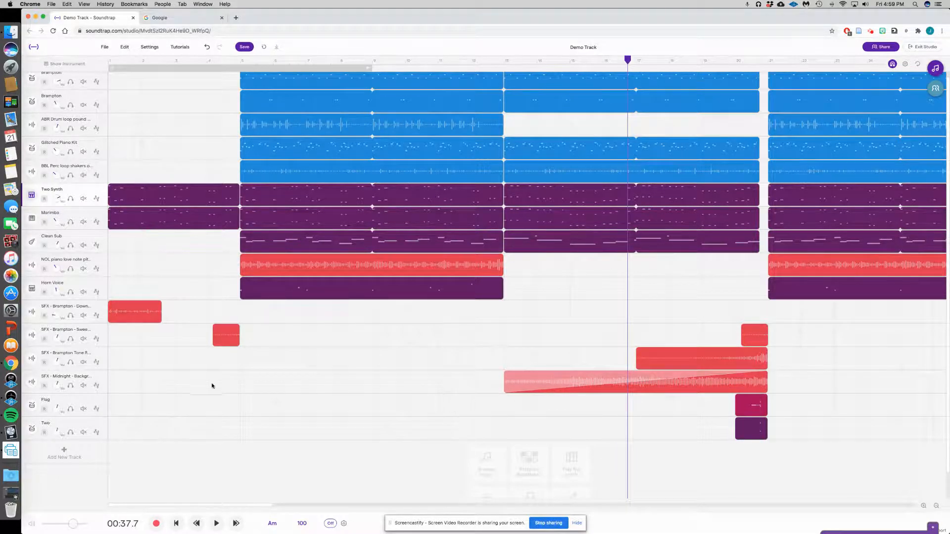
View the edit options of the SFX - Midnight background layer region, including Fade in, and close them without choosing any.
mouse_move(519, 385)
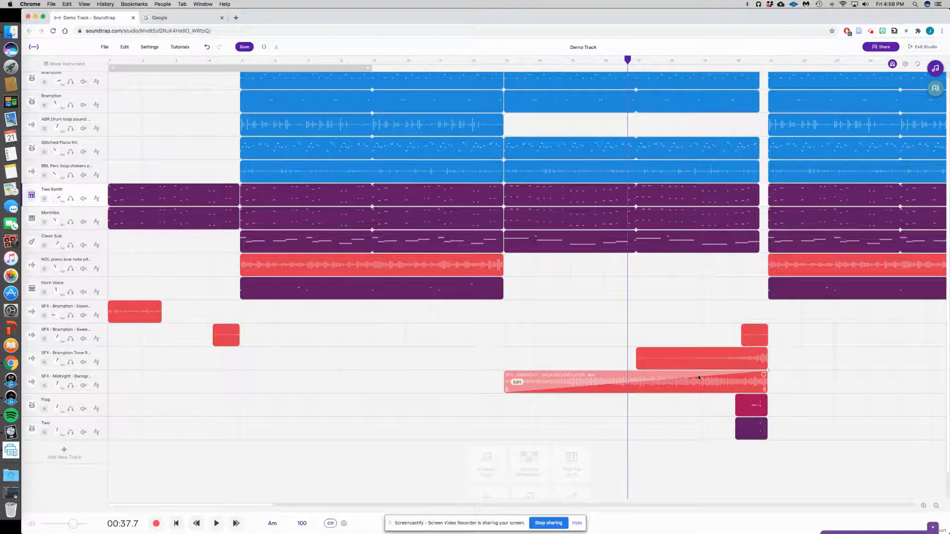
left_click(517, 384)
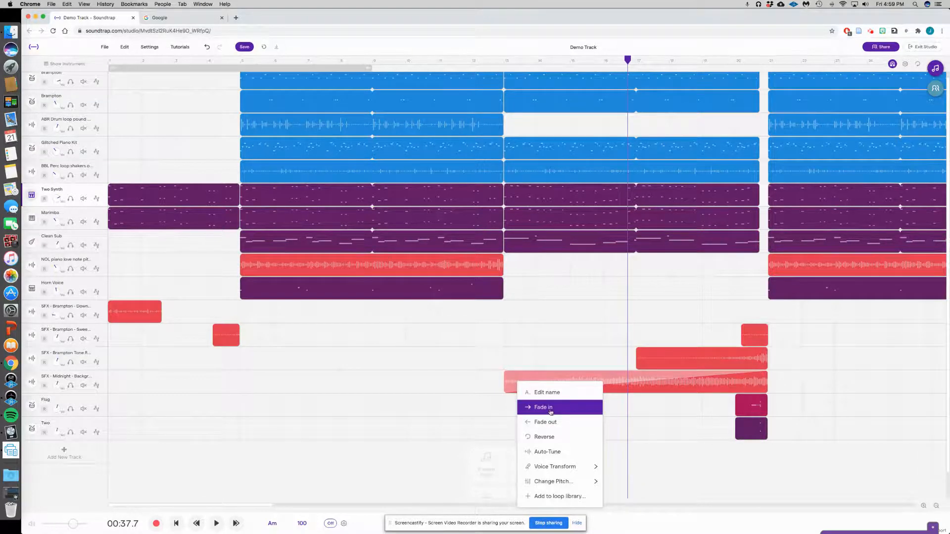
left_click(497, 356)
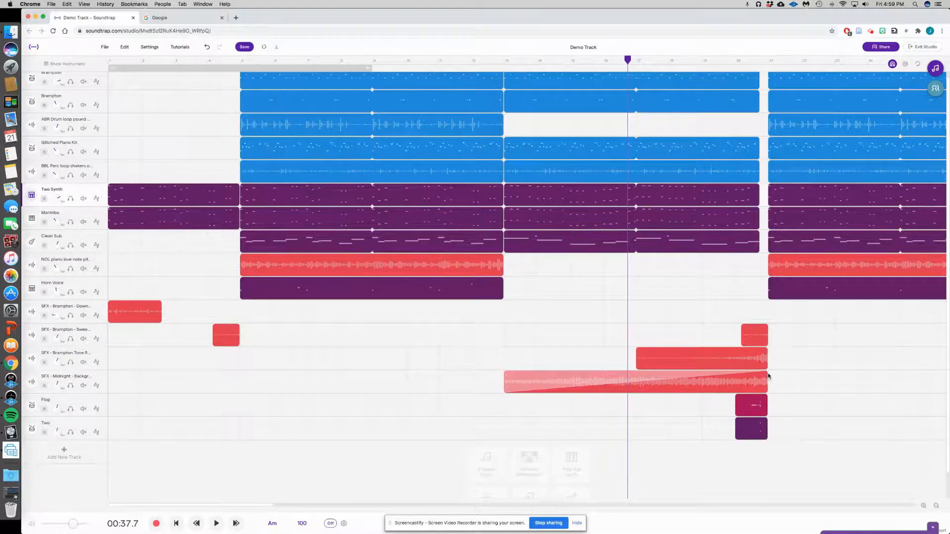
Shorten the SFX - Midnight region's fade-in to about the middle of bar 15 and extend it back to the region's end.
mouse_move(766, 371)
left_mouse_down()
mouse_move(587, 370)
mouse_move(764, 372)
left_mouse_up()
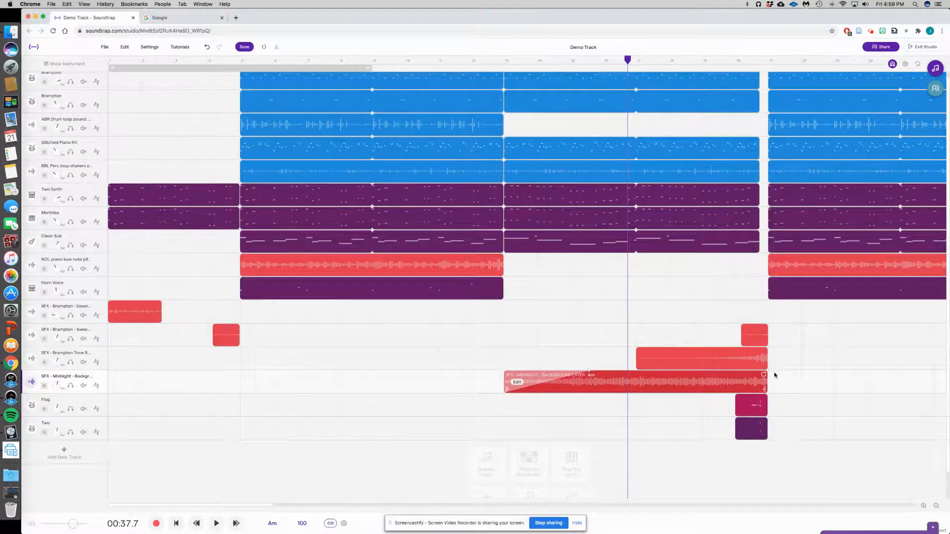
left_click_drag(587, 371, 764, 374)
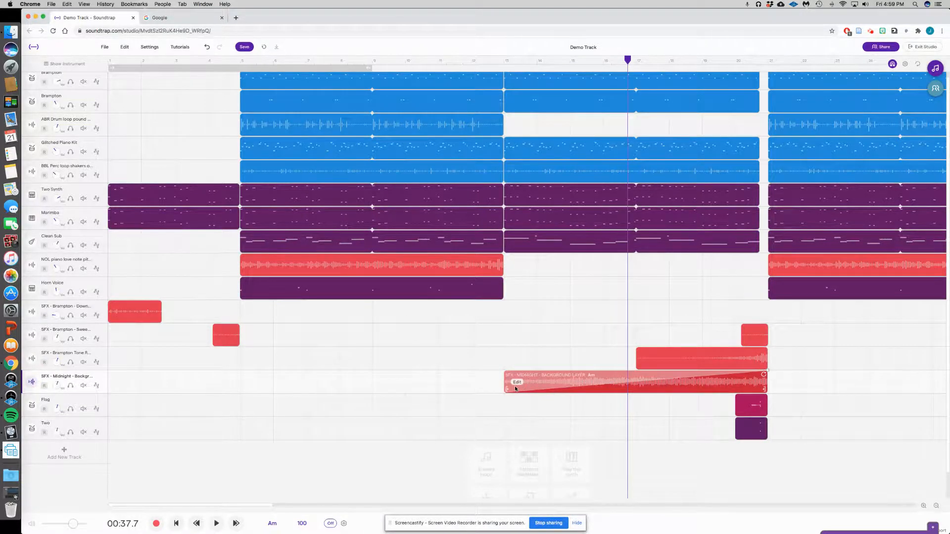
Play from the start of bar 13, solo the SFX - Midnight track to hear its fade-in and pause at about 47.3 seconds.
scroll(549, 110, "down", 1)
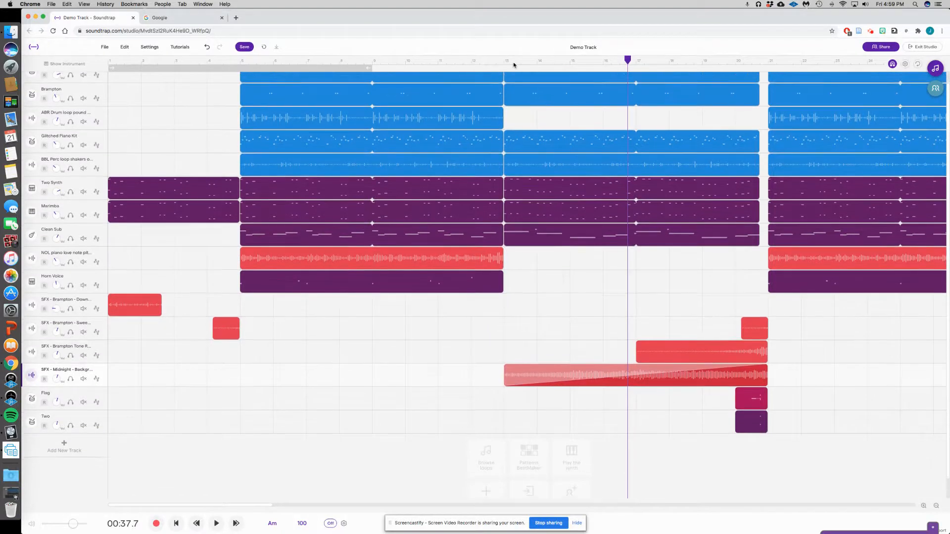
left_click(507, 63)
key("space")
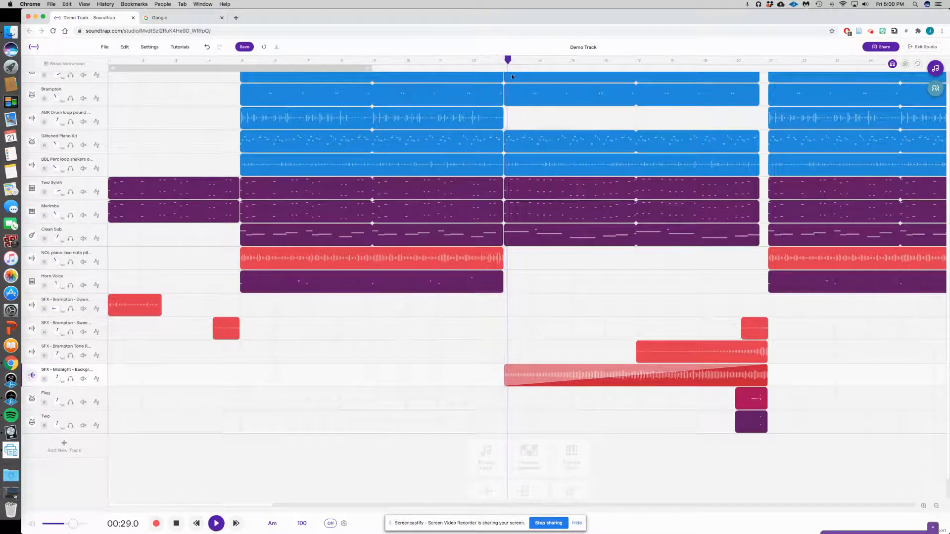
scroll(99, 391, "up", 1)
left_click(70, 381)
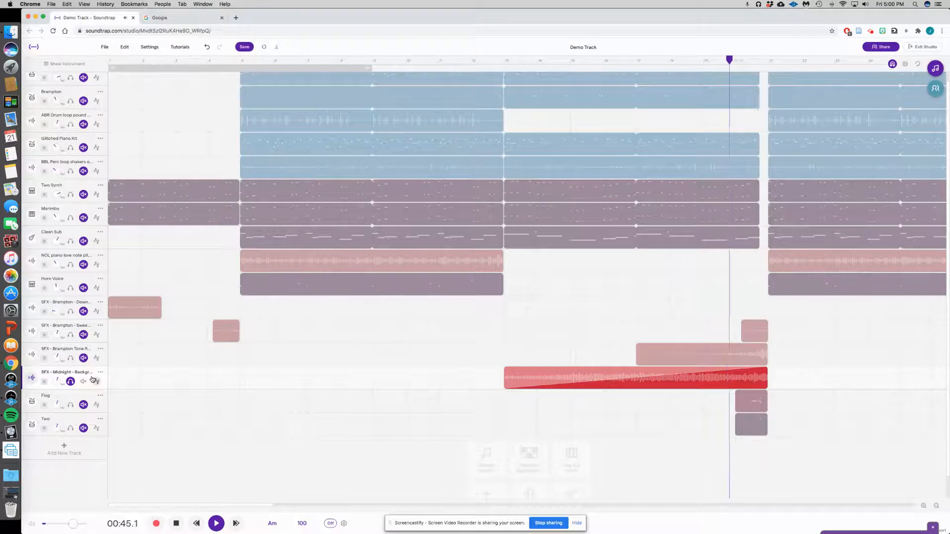
key("space")
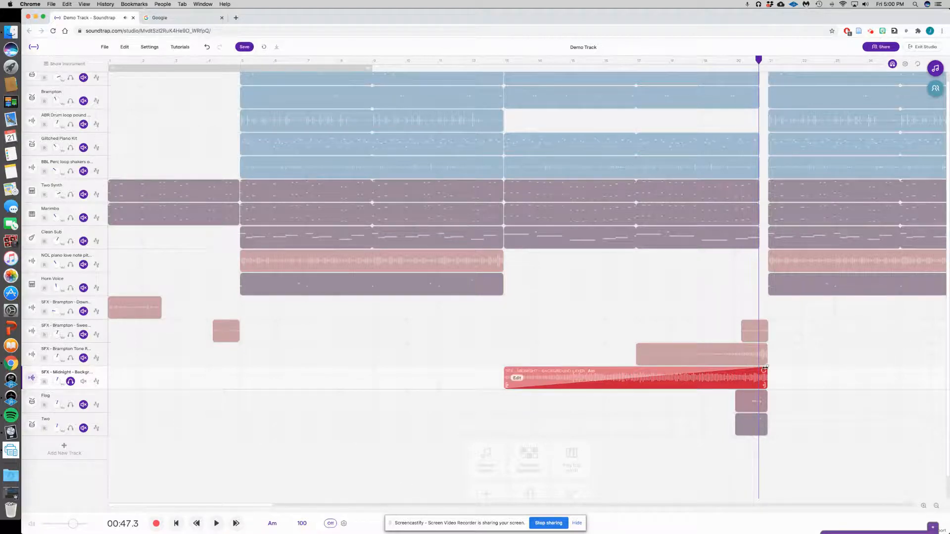
Add a fade-out to the SFX - Midnight region from about its middle to its end, with the fade-in ending where it starts.
left_click_drag(766, 367, 630, 368)
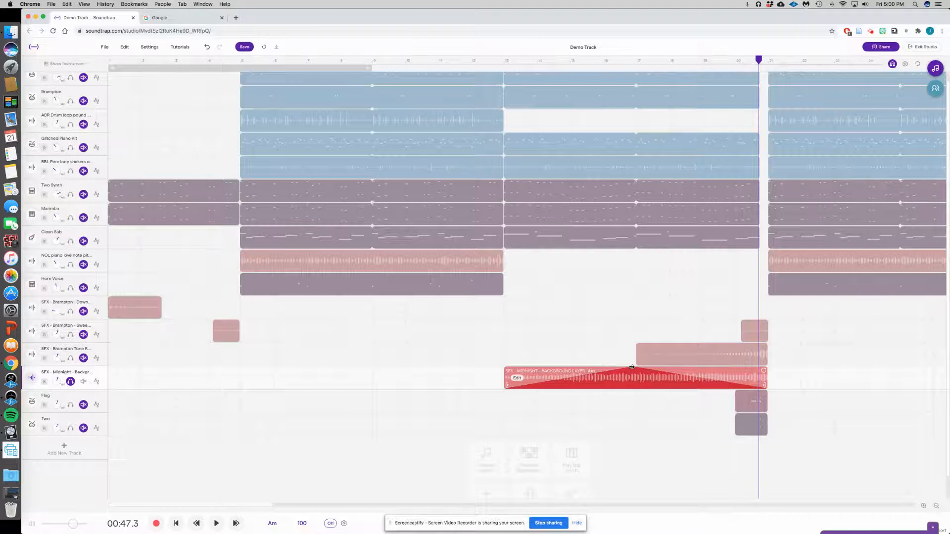
Remove the SFX - Midnight region's fade-out, extend its fade-in to the region's end and unsolo the track.
left_click_drag(632, 367, 765, 367)
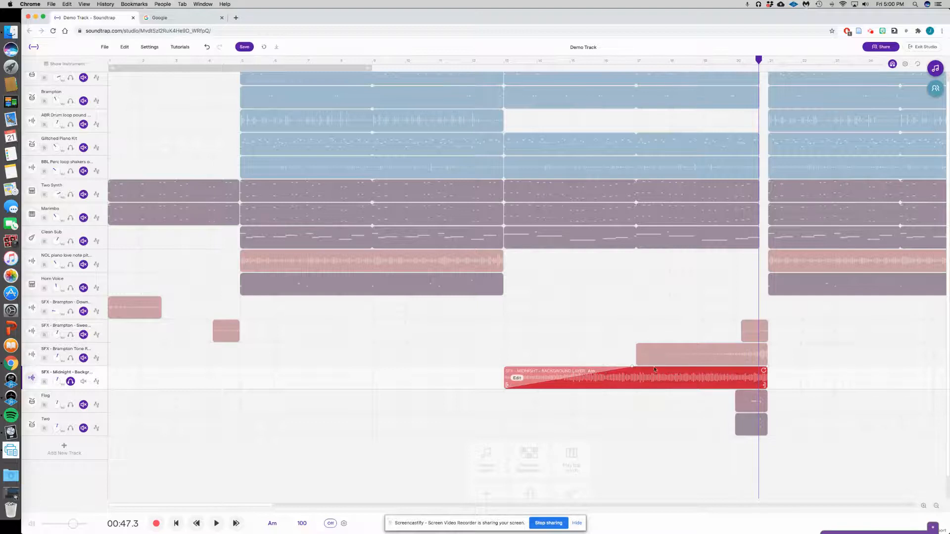
left_click_drag(631, 367, 776, 371)
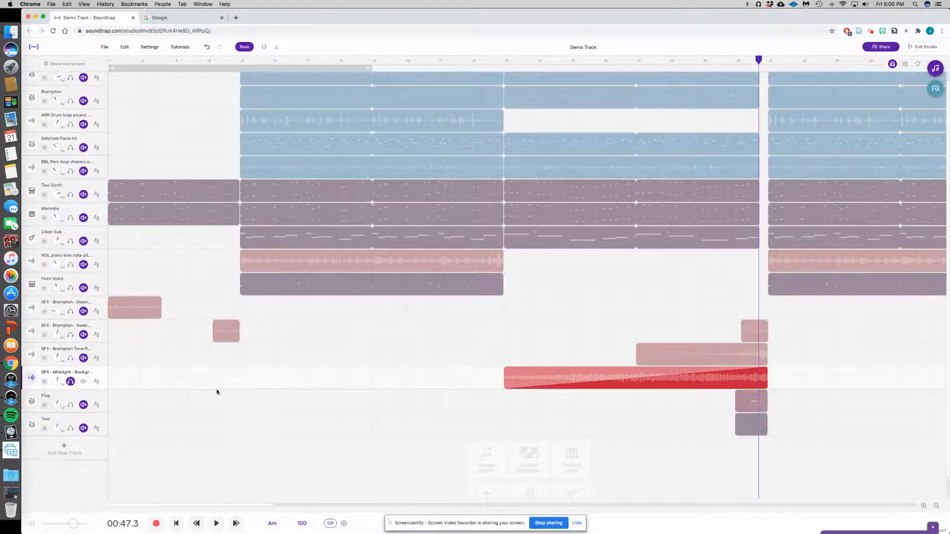
left_click(70, 382)
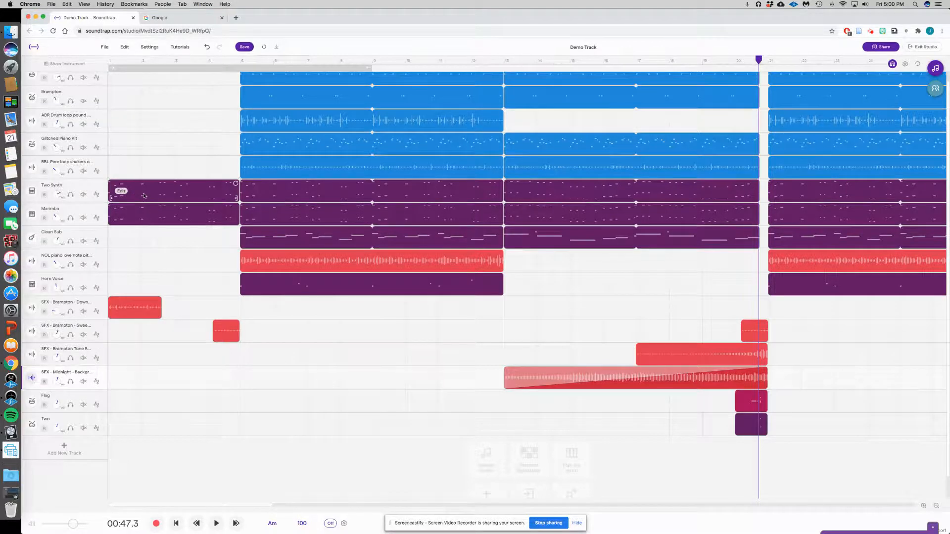
Add a fade-in to the first Two Synth region and extend it past the region's middle.
left_click(120, 201)
left_click(123, 193)
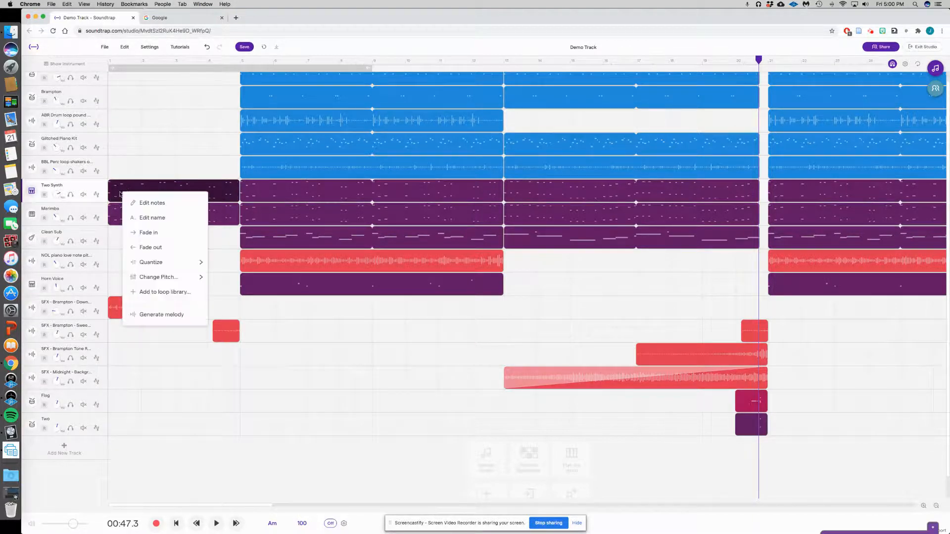
left_click(145, 233)
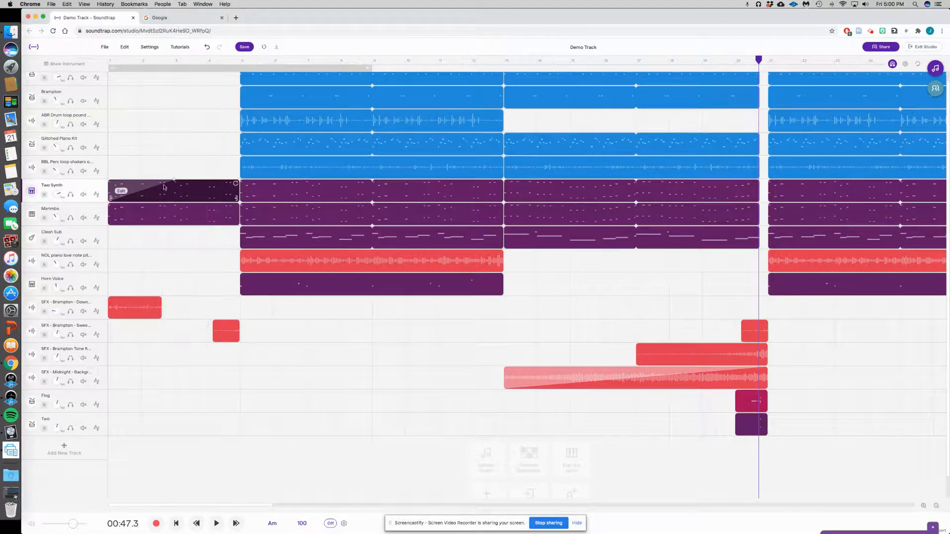
scroll(173, 185, "down", 1)
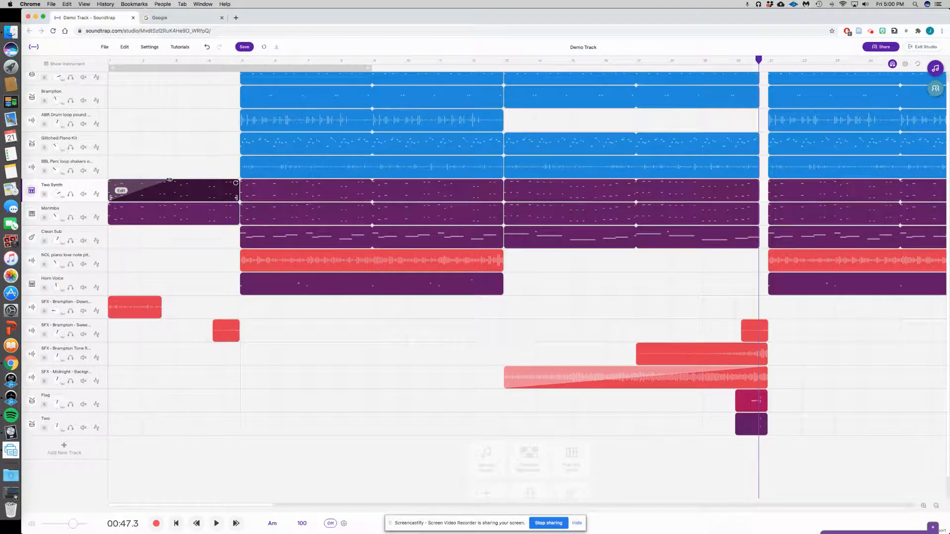
left_click_drag(146, 179, 191, 178)
Solo the Two Synth track, play from the start of the song to hear its fade-in and pause at about 10 seconds.
left_click(71, 195)
key("space")
left_click(112, 61)
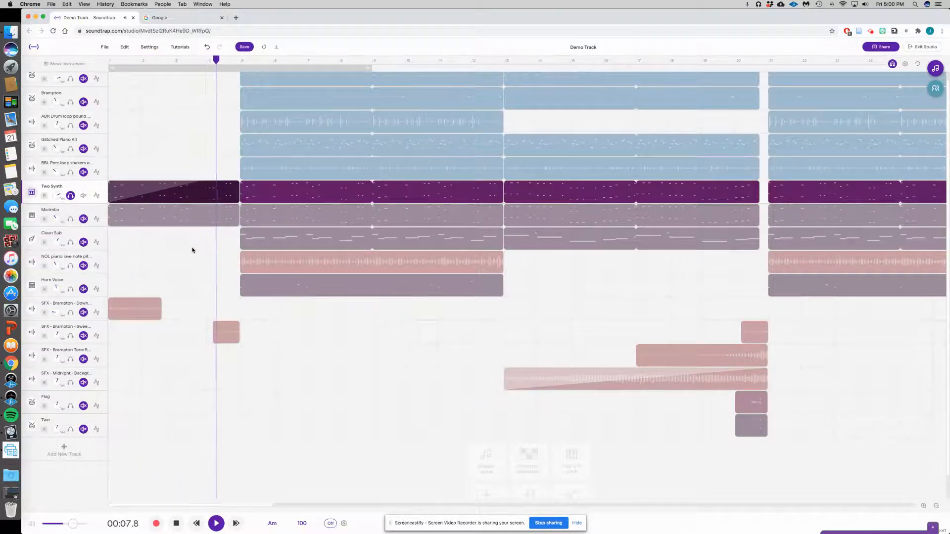
key("space")
scroll(129, 178, "up", 1)
mouse_move(127, 193)
scroll(224, 109, "down", 1)
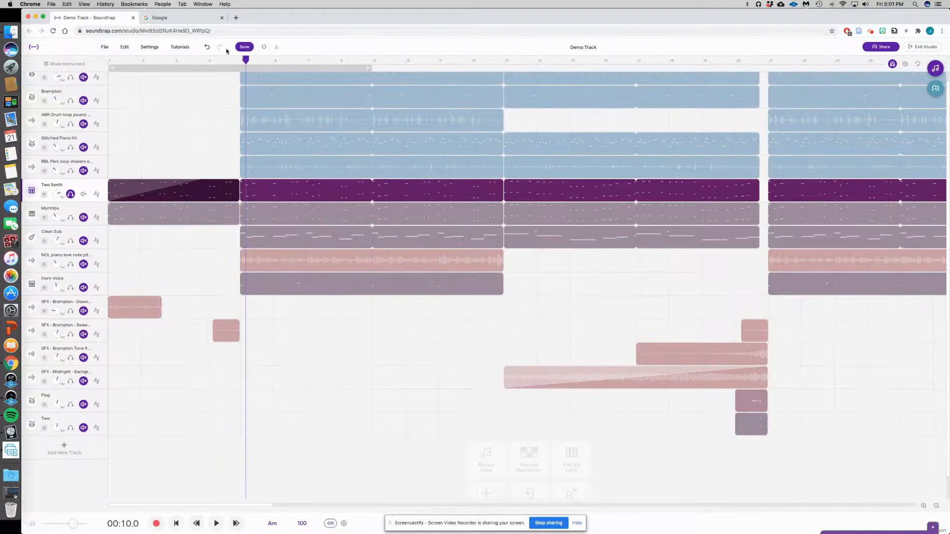
Undo the fade-in and its length change on the first Two Synth region.
left_click(207, 48)
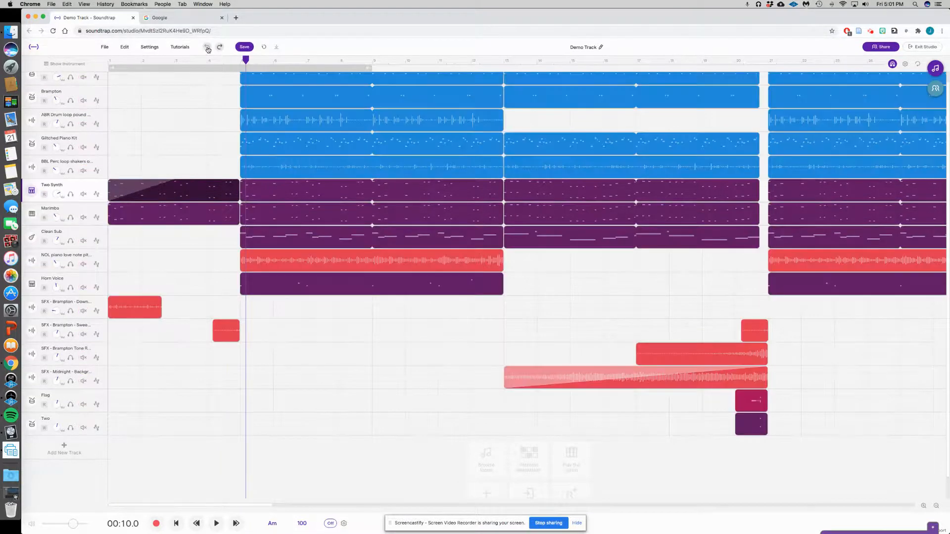
left_click(208, 50)
scroll(252, 79, "down", 1)
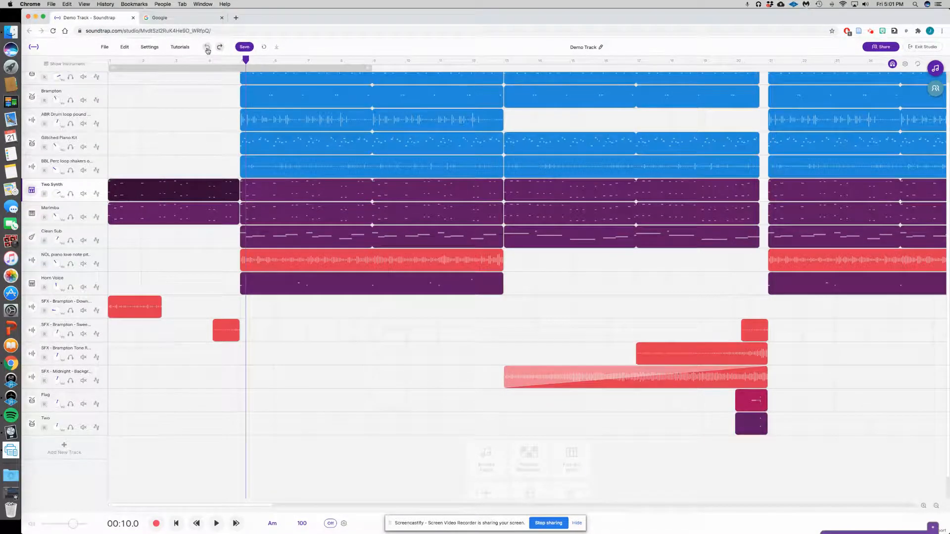
mouse_move(266, 166)
mouse_move(274, 258)
scroll(80, 438, "up", 1)
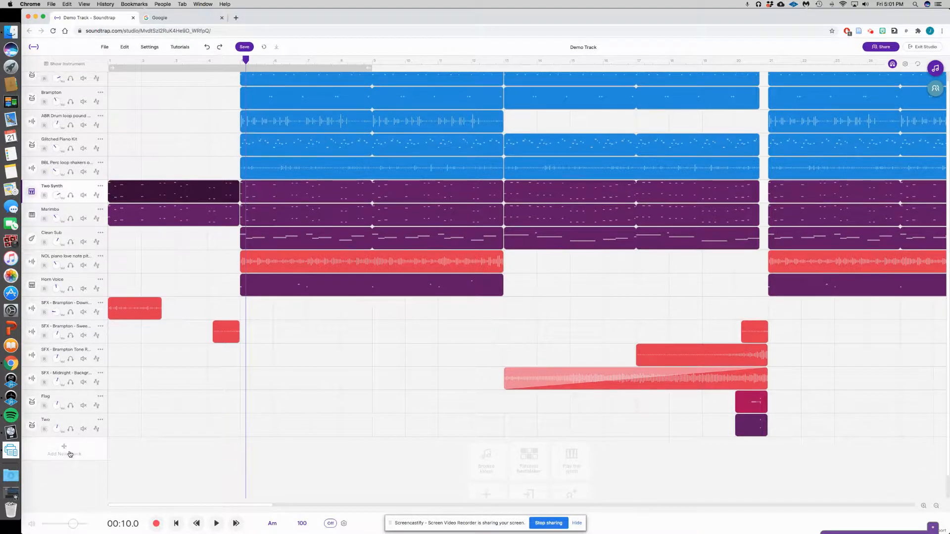
Add a new Voice & microphones track below the existing tracks.
left_click(70, 451)
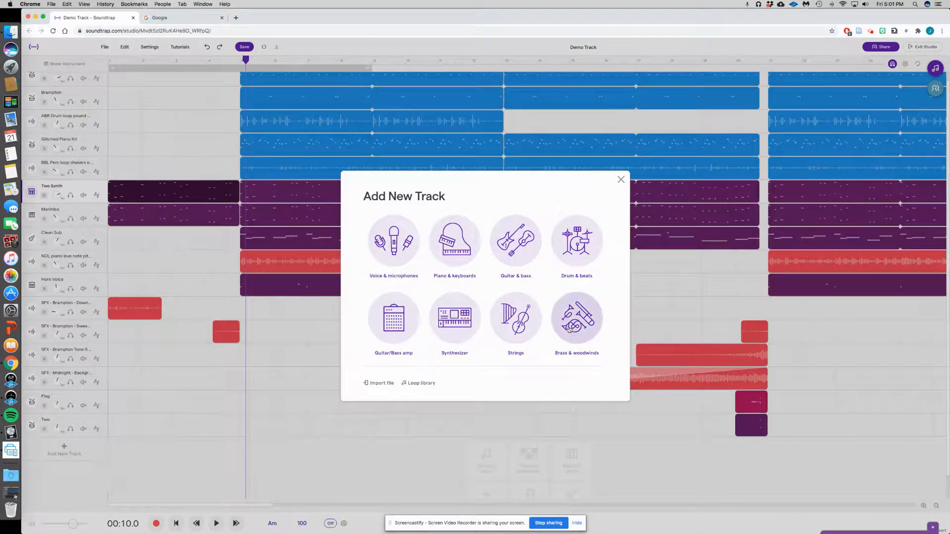
left_click(394, 241)
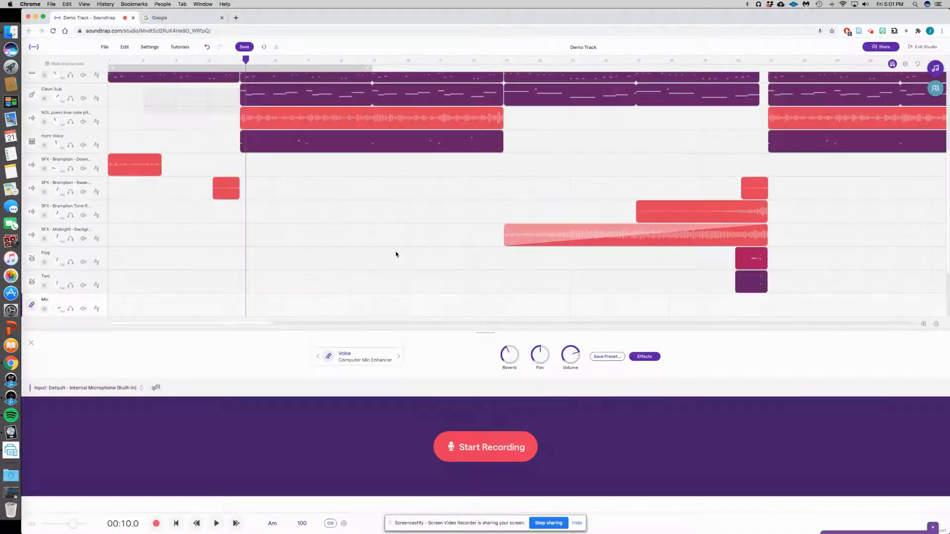
scroll(161, 257, "down", 1)
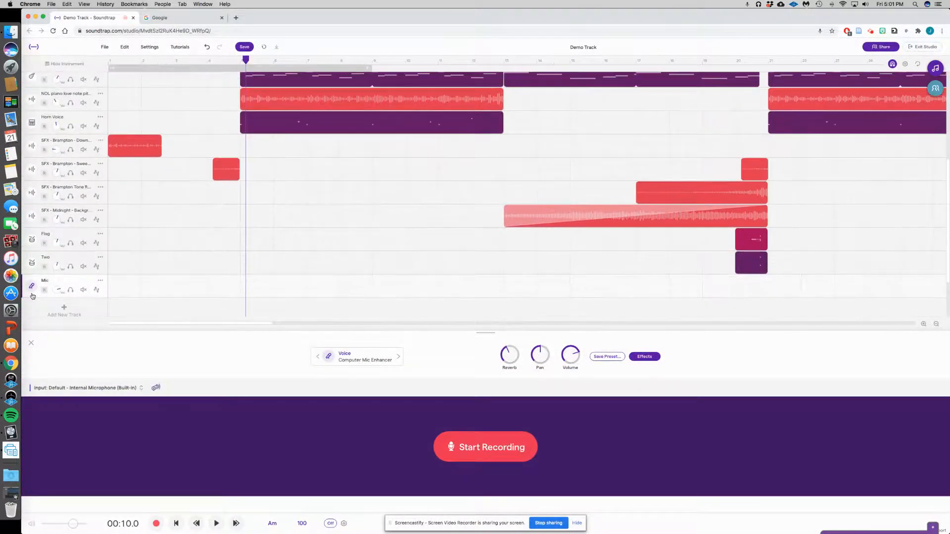
Rename the new Mic track as my amazing voice.
double_click(44, 282)
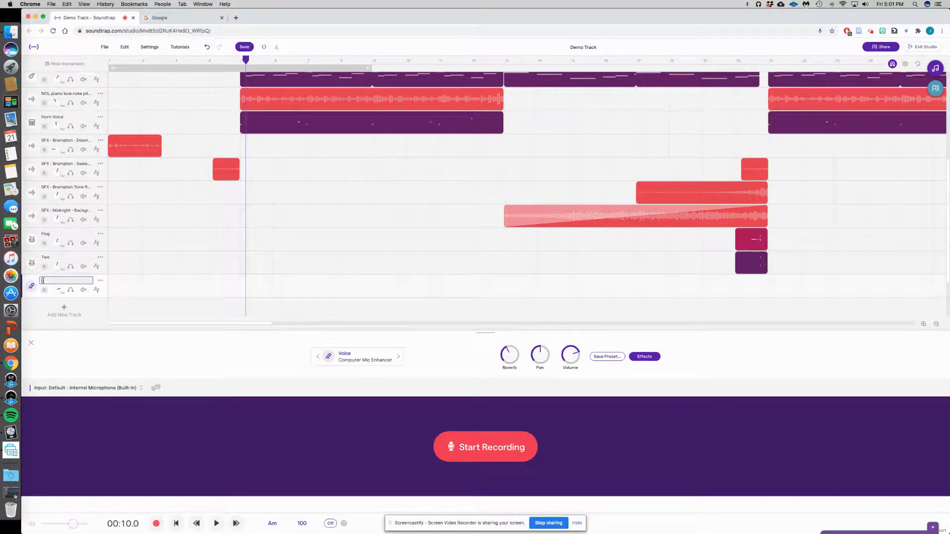
type("Vocal 1")
type("my amazing voice")
triple_click(72, 281)
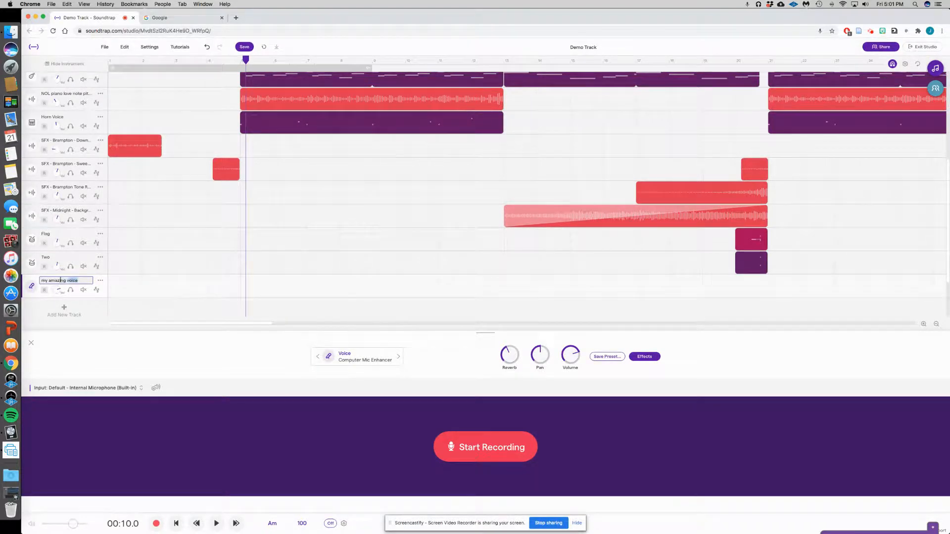
left_click(117, 292)
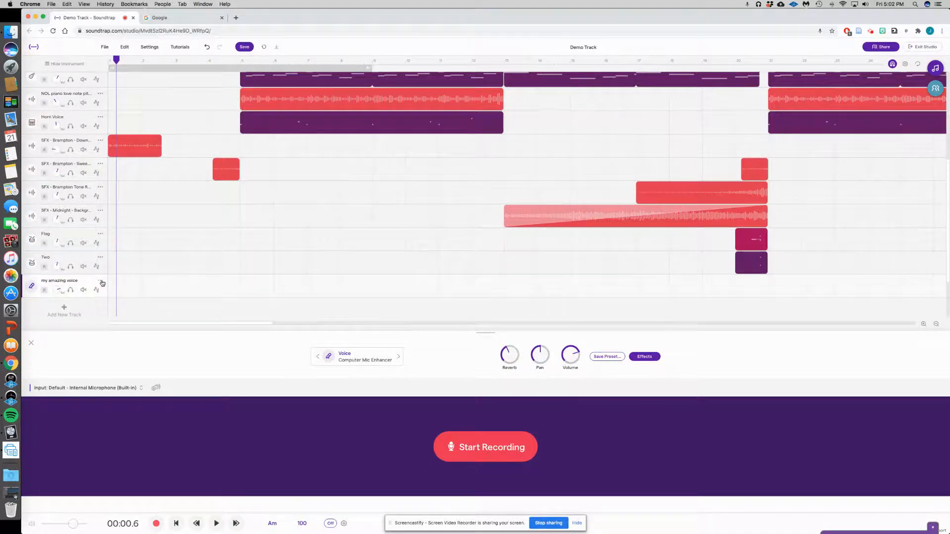
Delete the my amazing voice track and close the instrument editor.
left_click(101, 283)
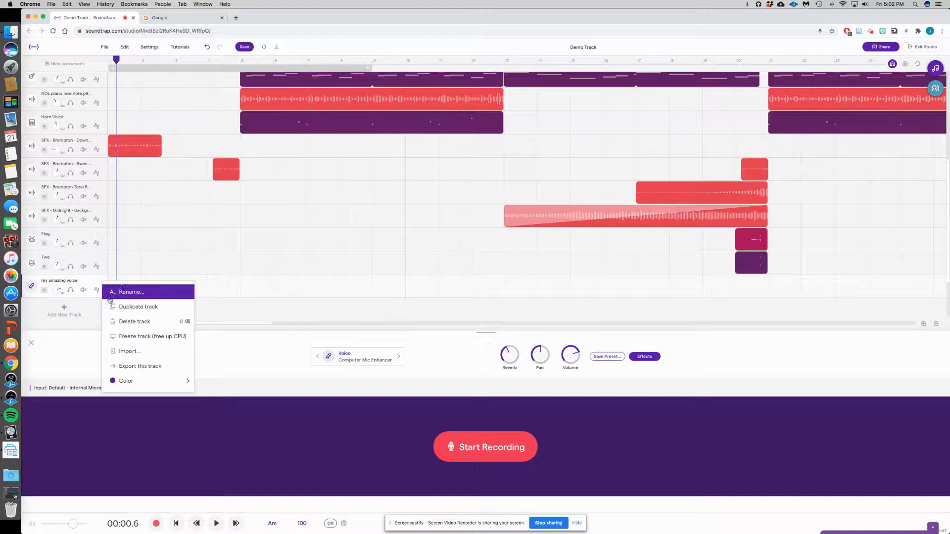
left_click(127, 322)
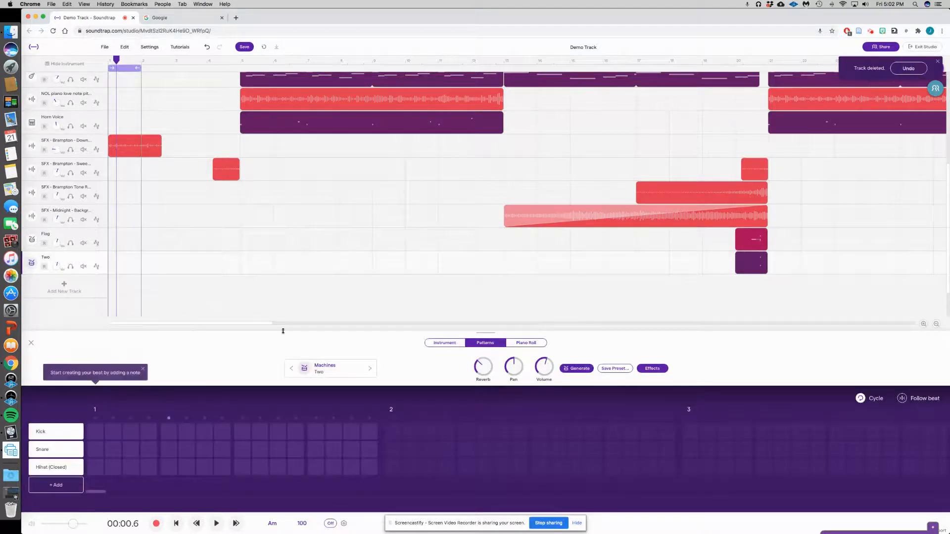
left_click(31, 342)
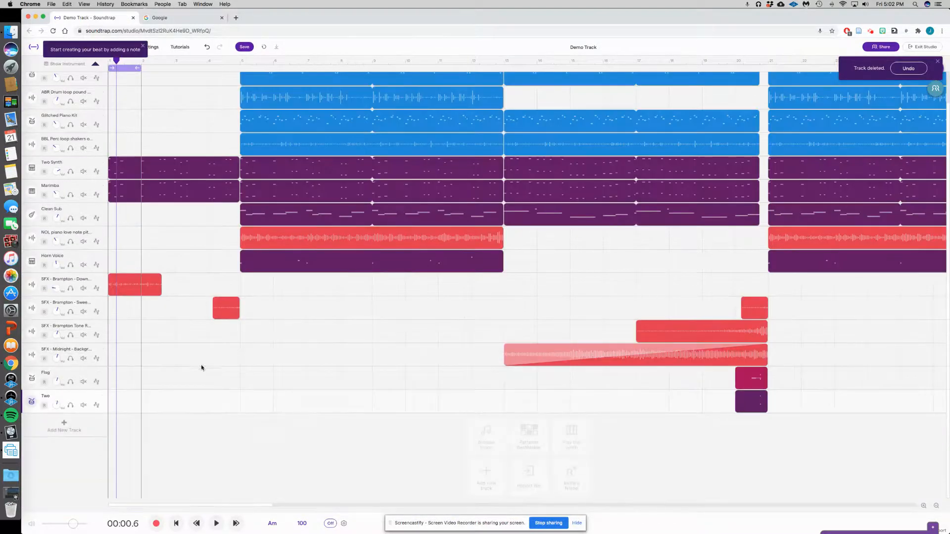
View the available types of new tracks and close the chooser without adding one.
left_click(64, 426)
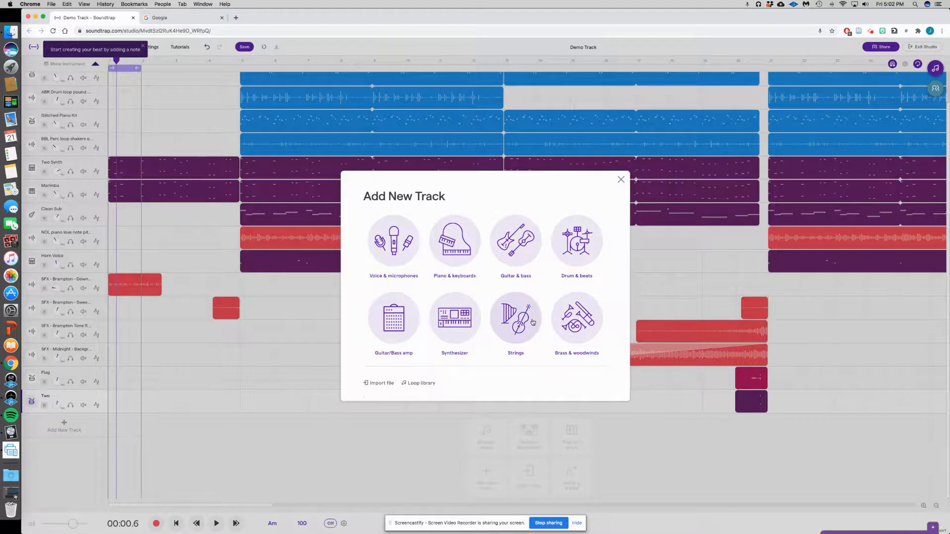
left_click(622, 179)
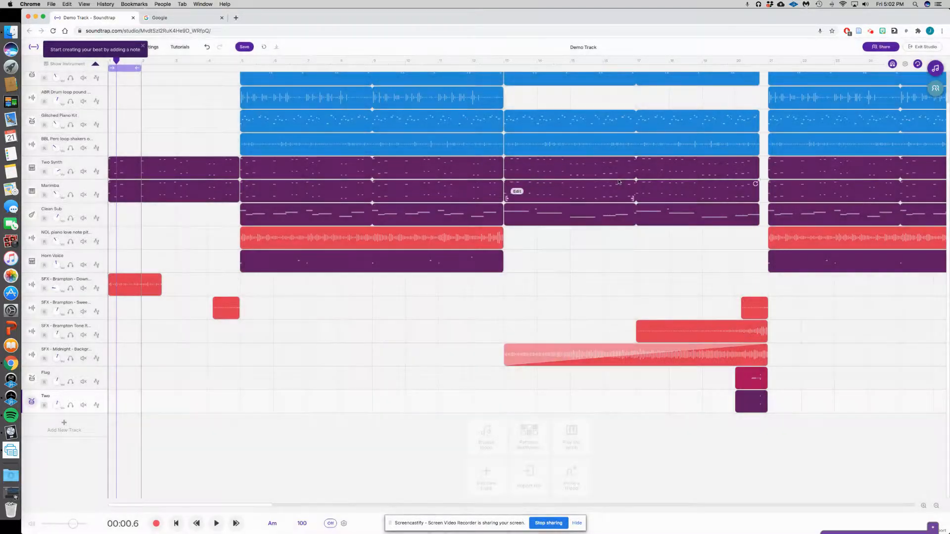
Open the loop library, clear its Originals filter and preview a few of the listed loops.
left_click(936, 69)
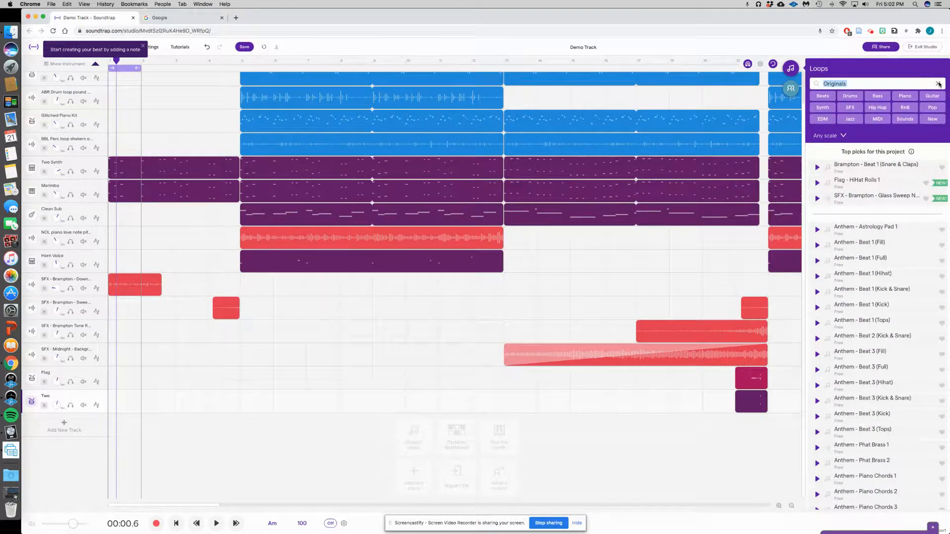
left_click(938, 85)
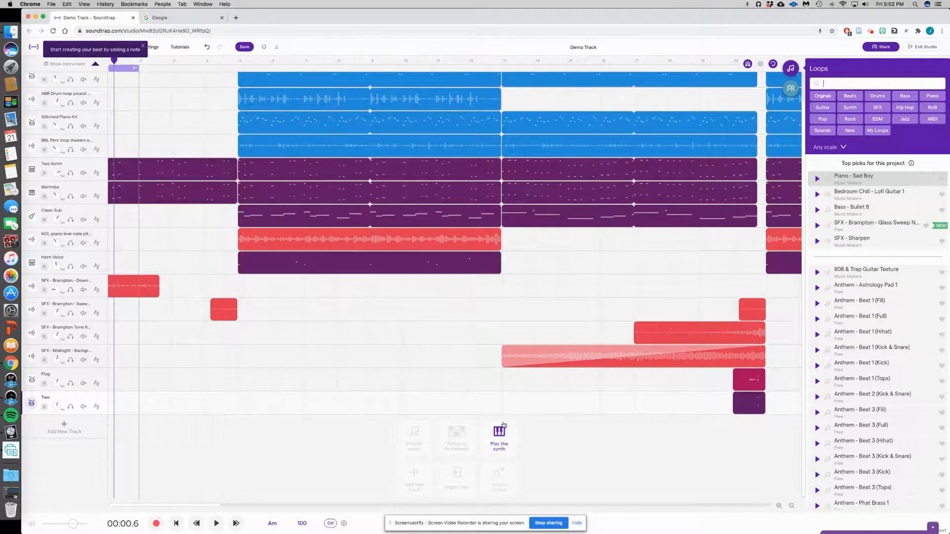
scroll(282, 406, "right", 1)
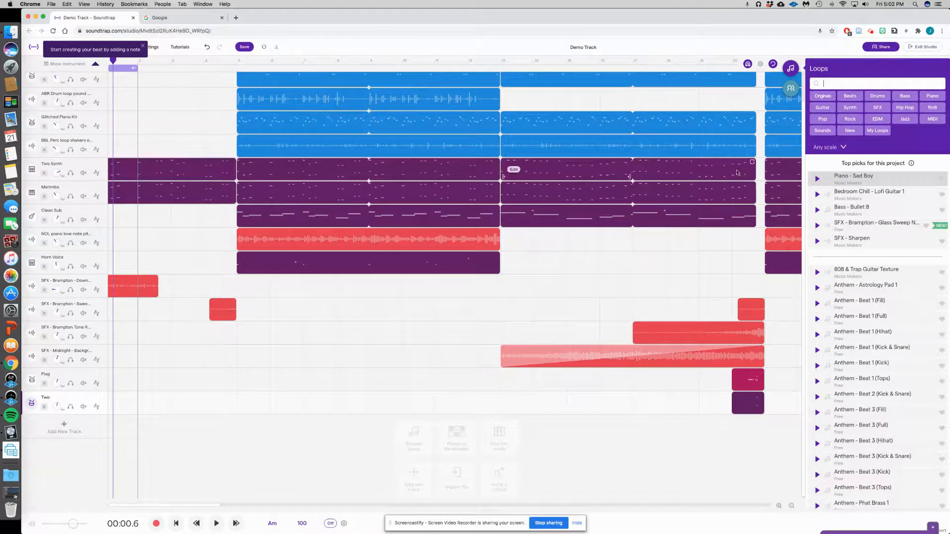
left_click(816, 272)
left_click(916, 229)
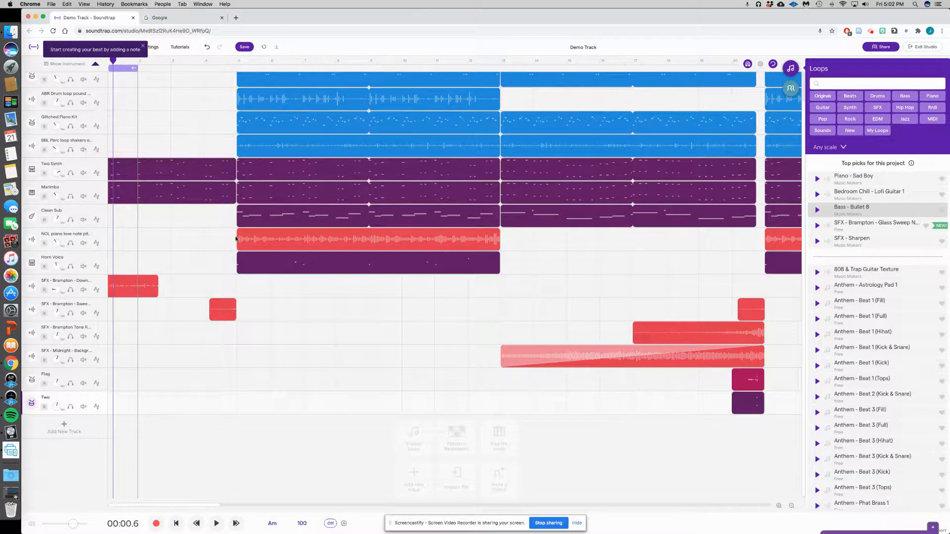
Play the project from about 0.6 seconds and preview the Anthem - Beat 1 (Full) loop along with it.
left_click(216, 524)
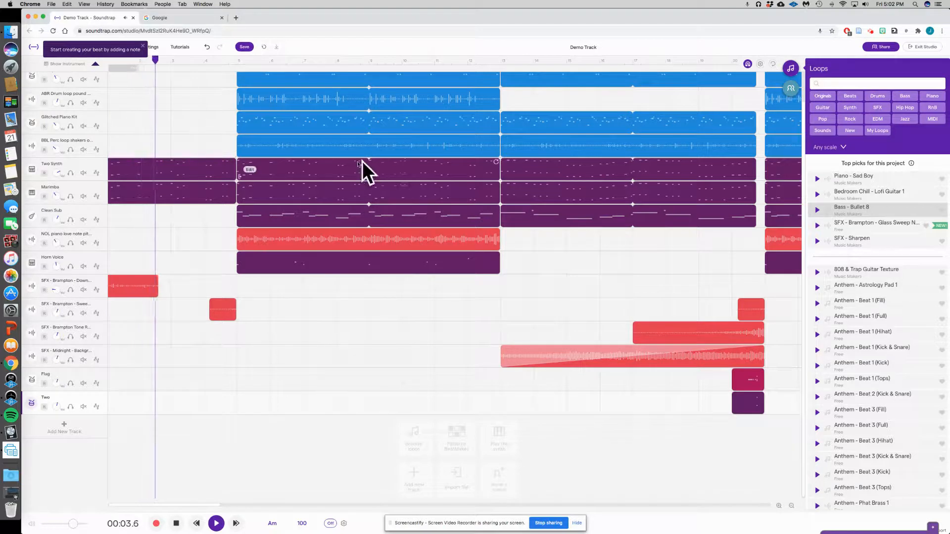
left_click(879, 217)
scroll(883, 247, "down", 2)
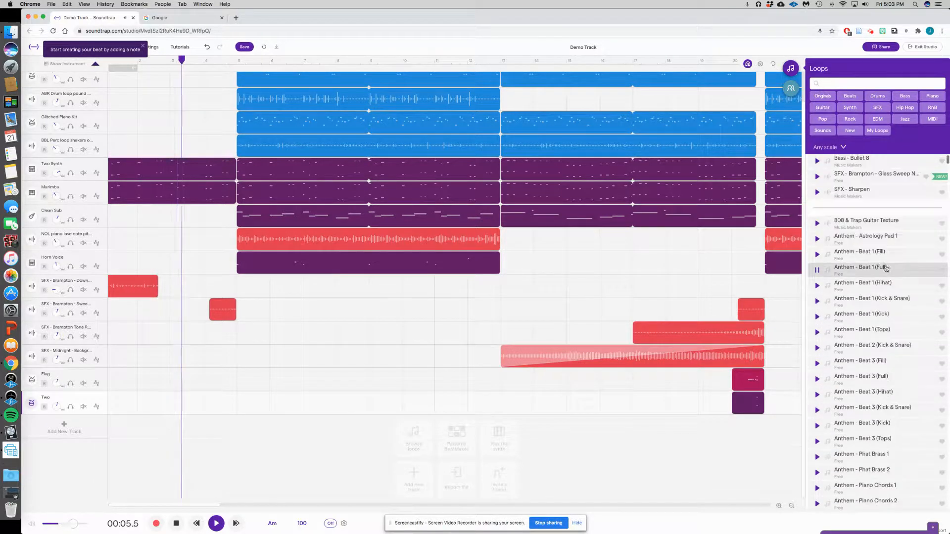
Preview Anthem - Beat 1 (Hihat), add it on a new track from bar 5 through bar 12 and pause at about 24.3 seconds.
left_click(888, 291)
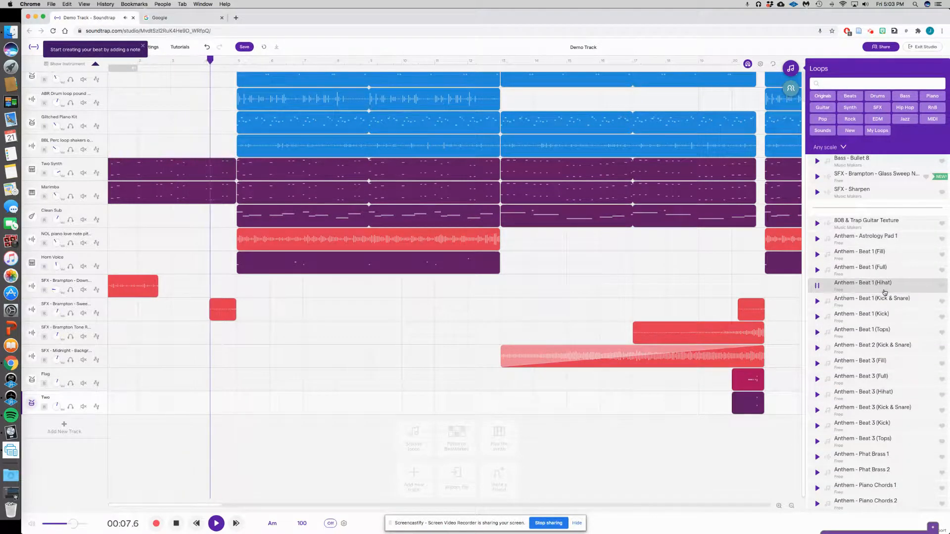
left_click_drag(878, 289, 239, 430)
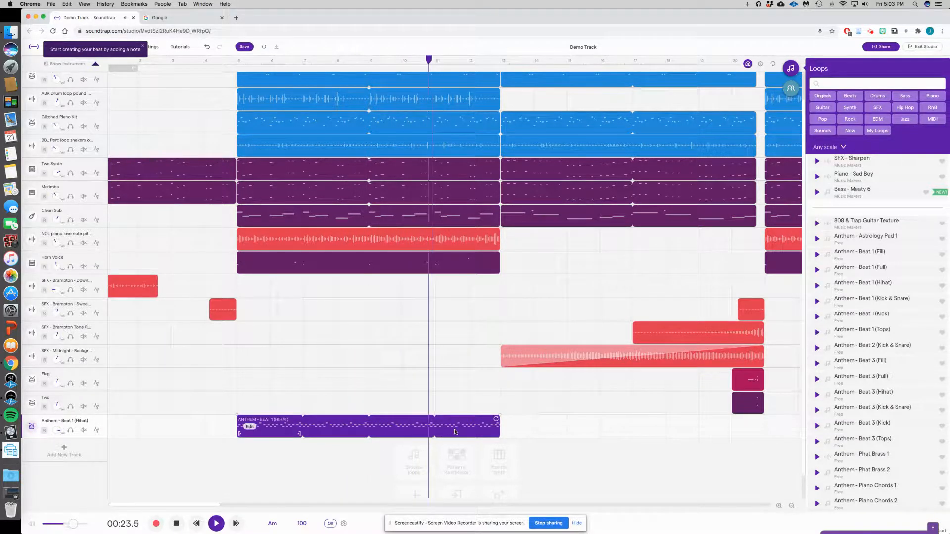
key("space")
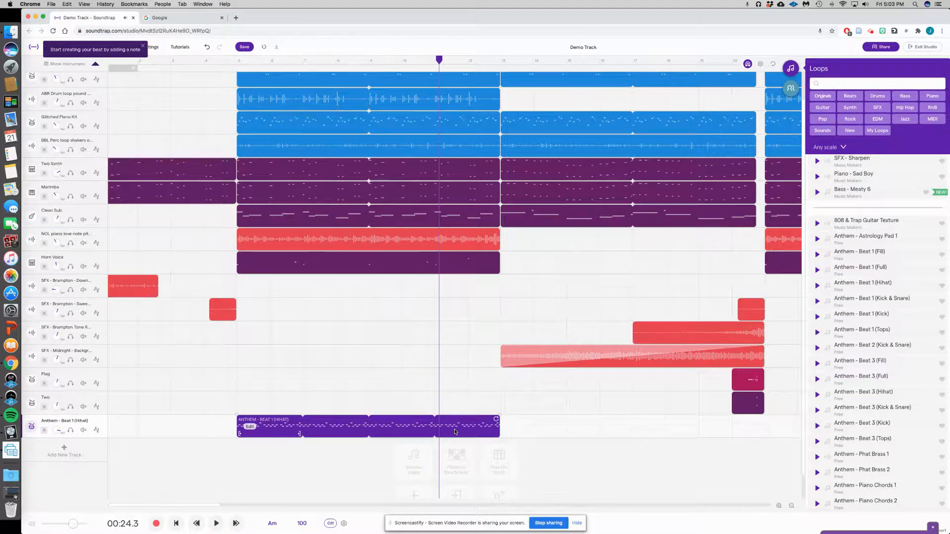
Delete the Anthem - Beat 1 (Hihat) region and then its empty track.
left_click(455, 431)
key("Delete")
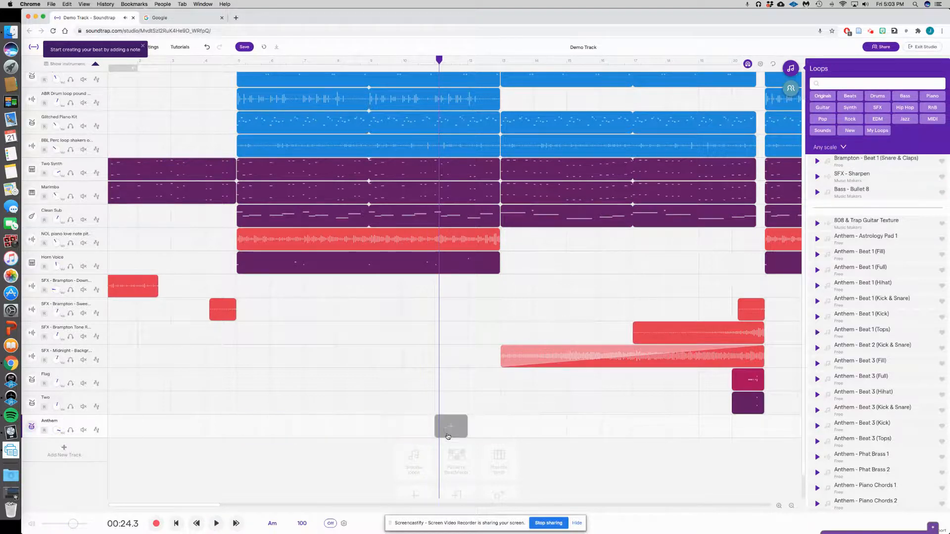
right_click(94, 434)
left_click(122, 448)
Search the loop library for piano and preview the Brampton - Vinyl Piano 12 loop.
left_click(874, 304)
scroll(875, 304, "down", 6)
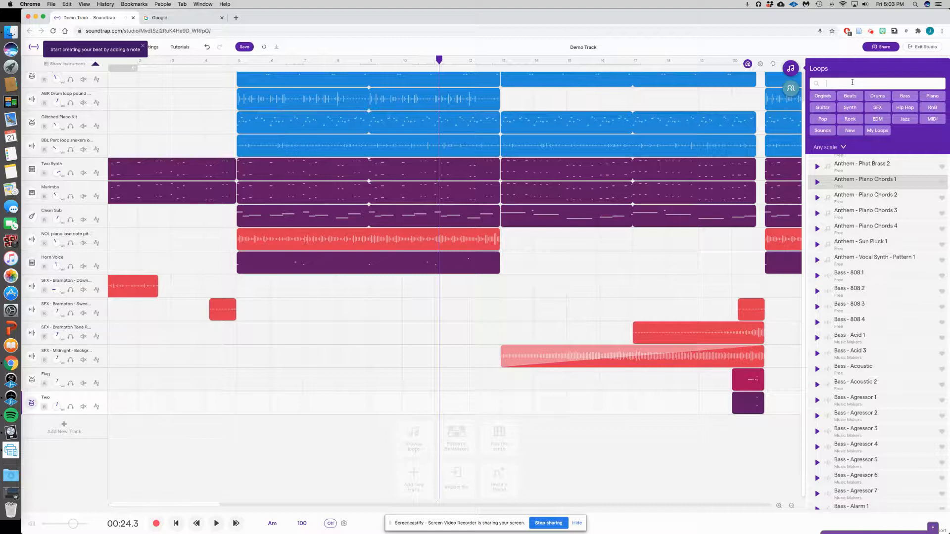
type("ano")
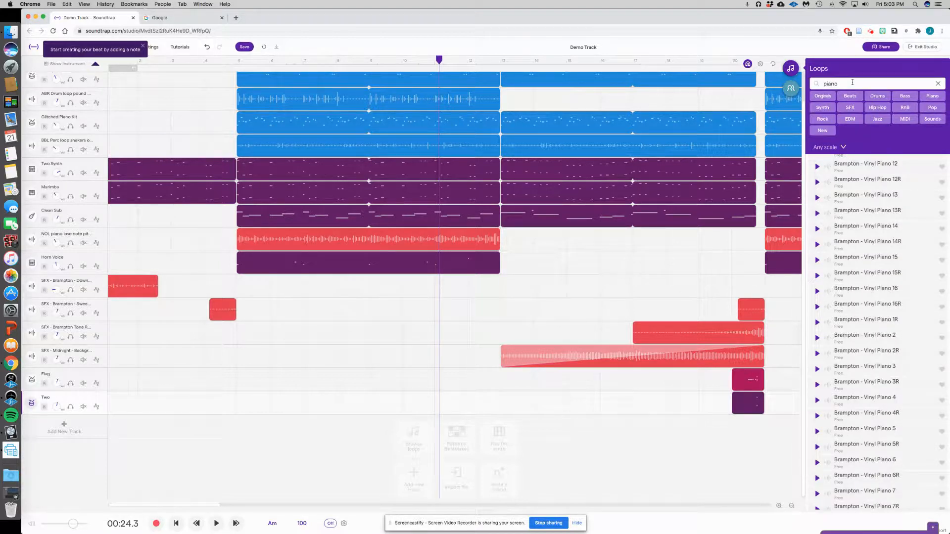
left_click(873, 165)
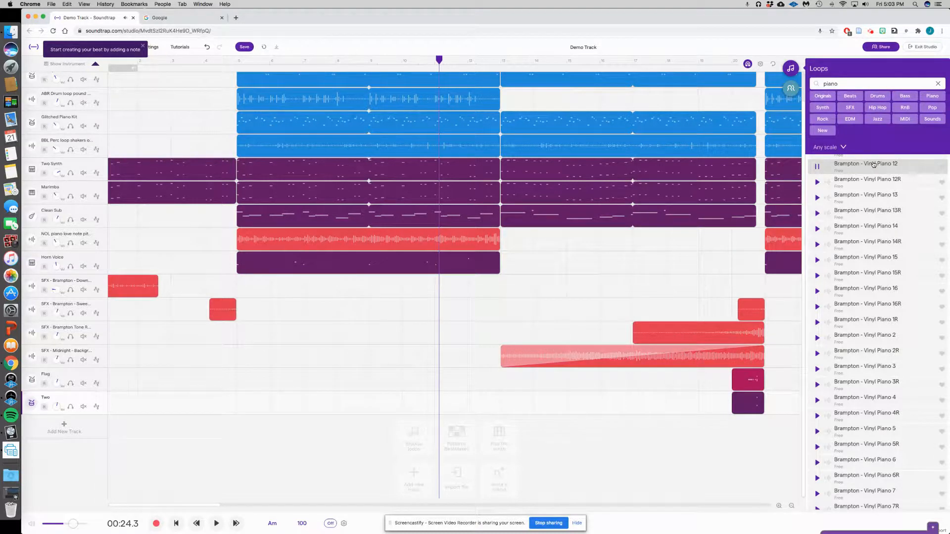
Stop the Brampton - Vinyl Piano 12 preview and filter the piano loops to the minor scale.
left_click(873, 165)
scroll(722, 266, "right", 1)
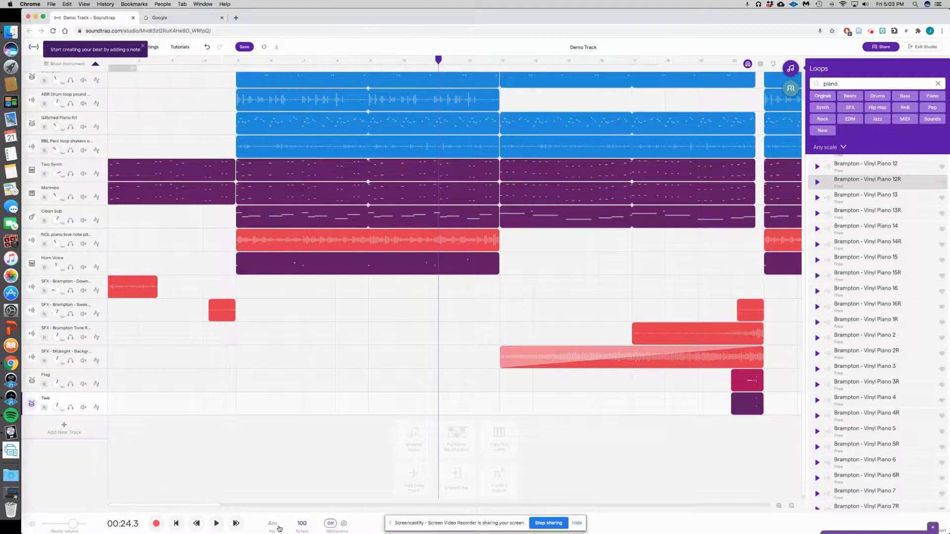
left_click(844, 148)
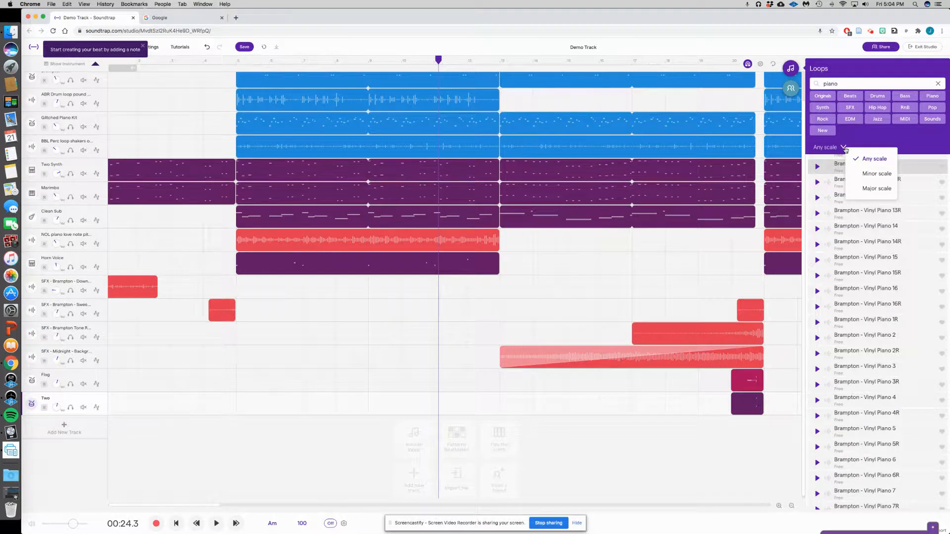
left_click(876, 174)
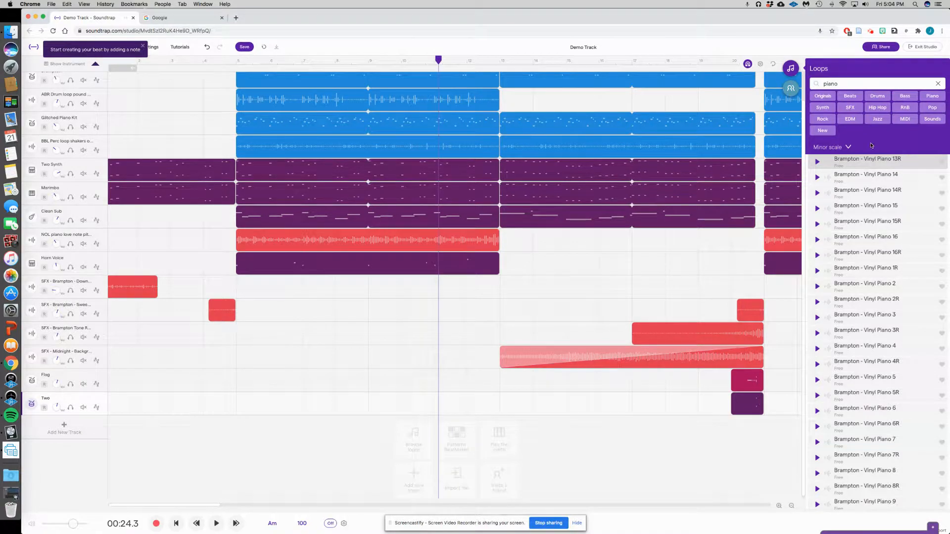
Preview several minor-scale piano loops and add Piano - ADK Electric Grand 1 on a new track from bar 5.
left_click(889, 348)
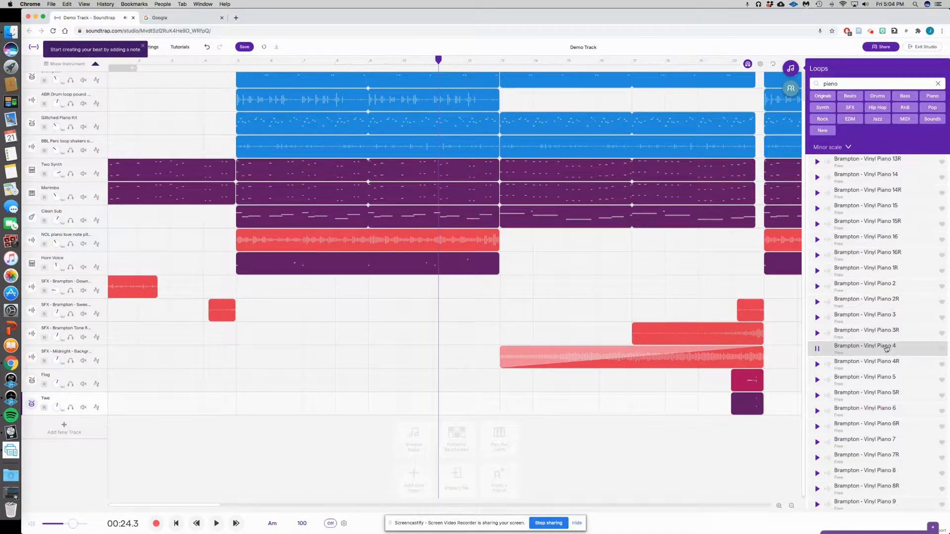
scroll(874, 373, "down", 5)
left_click(871, 373)
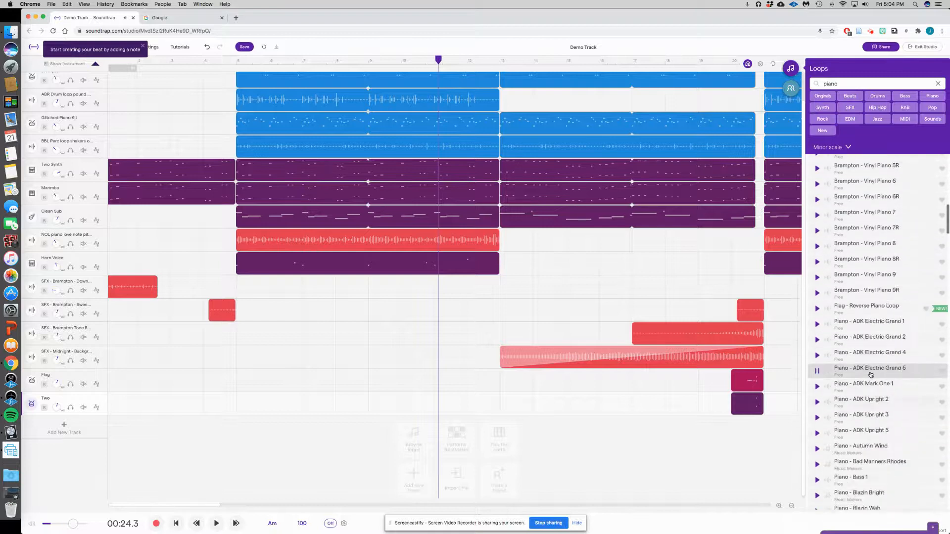
scroll(871, 374, "down", 2)
scroll(860, 285, "up", 1)
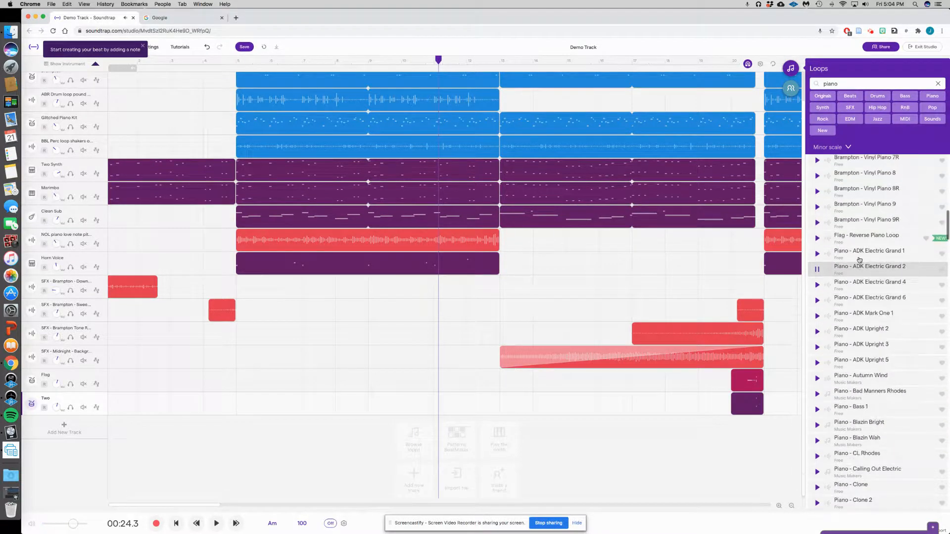
left_click(857, 258)
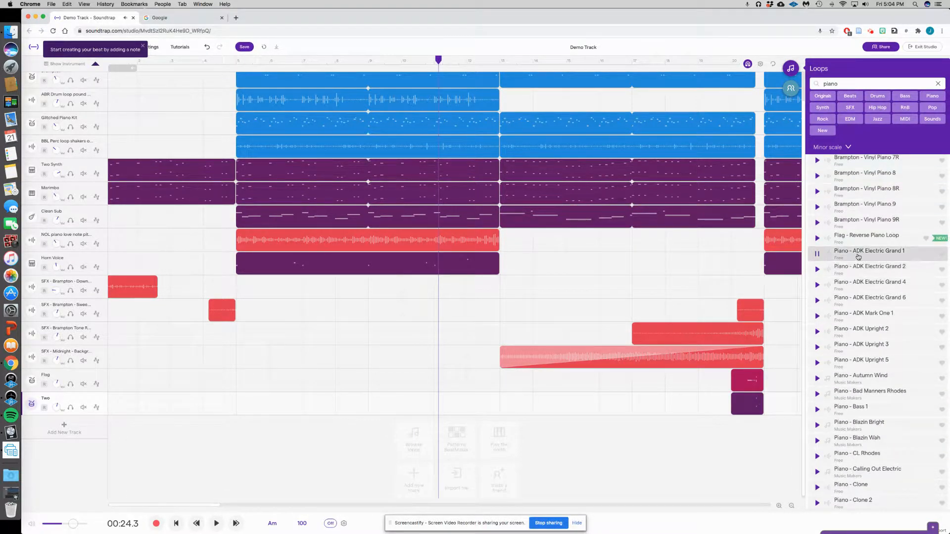
left_click_drag(861, 254, 238, 428)
Play the new piano track soloed from bar 5, unsolo it to hear the full mix, and pause at about 21.4 seconds.
left_click(236, 61)
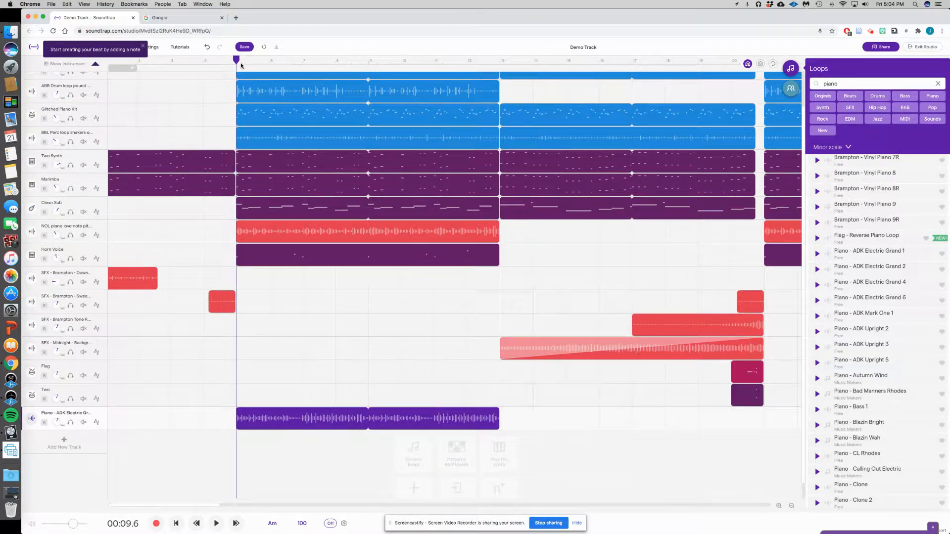
scroll(91, 430, "up", 2)
left_click(70, 462)
key("space")
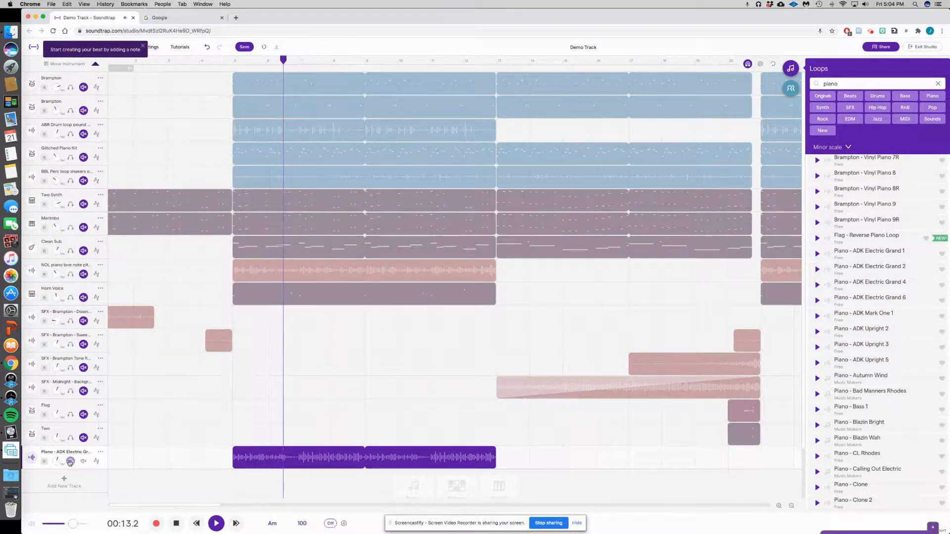
left_click(70, 462)
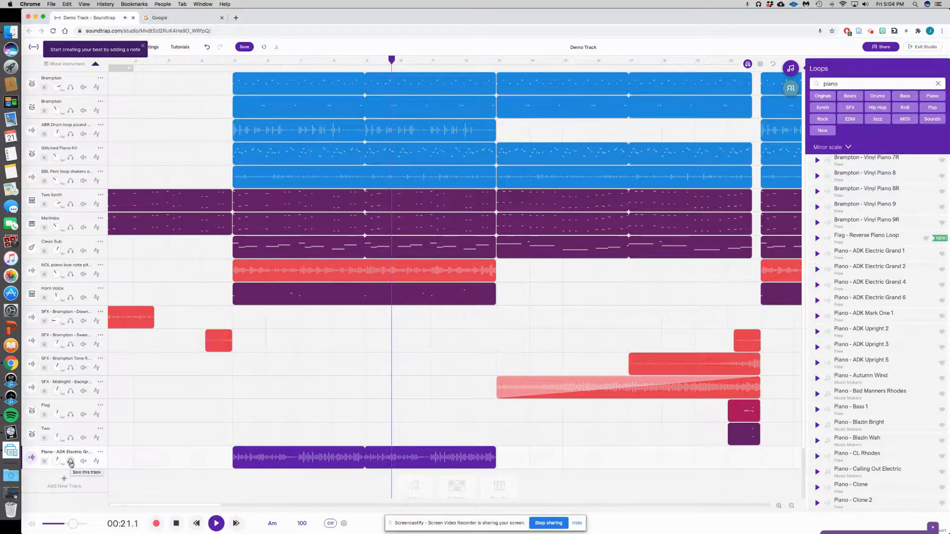
key("space")
scroll(360, 464, "left", 1)
scroll(257, 463, "left", 2)
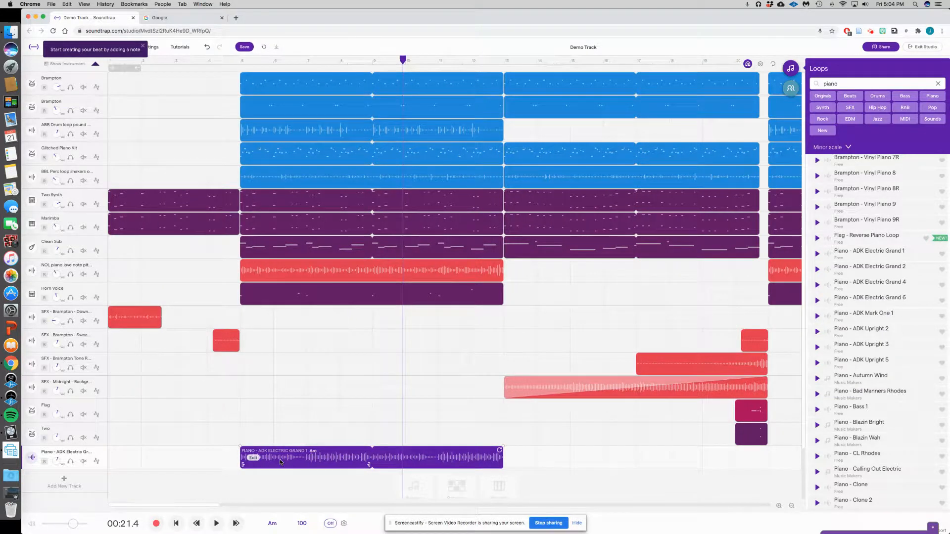
Delete the Piano - ADK Electric Grand 1 track together with its region.
left_click(280, 463)
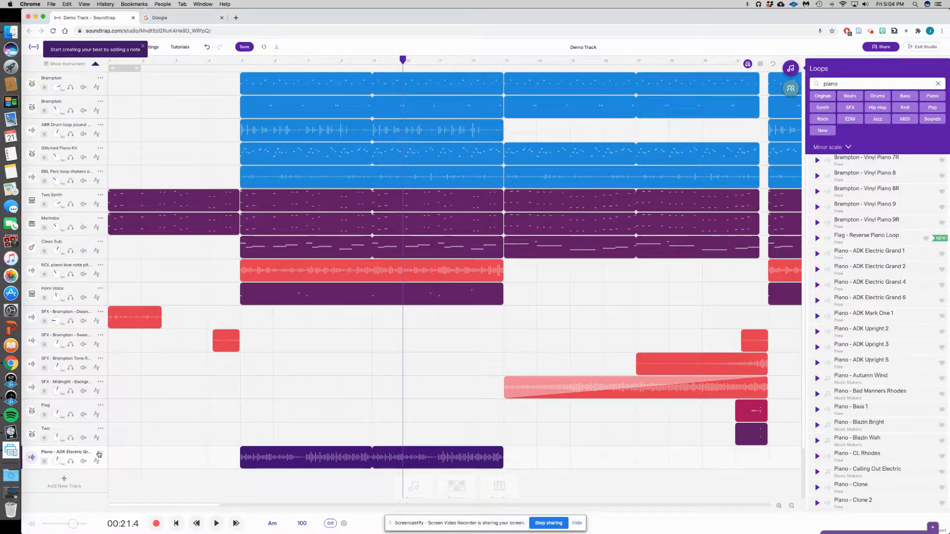
left_click(99, 453)
left_click(115, 449)
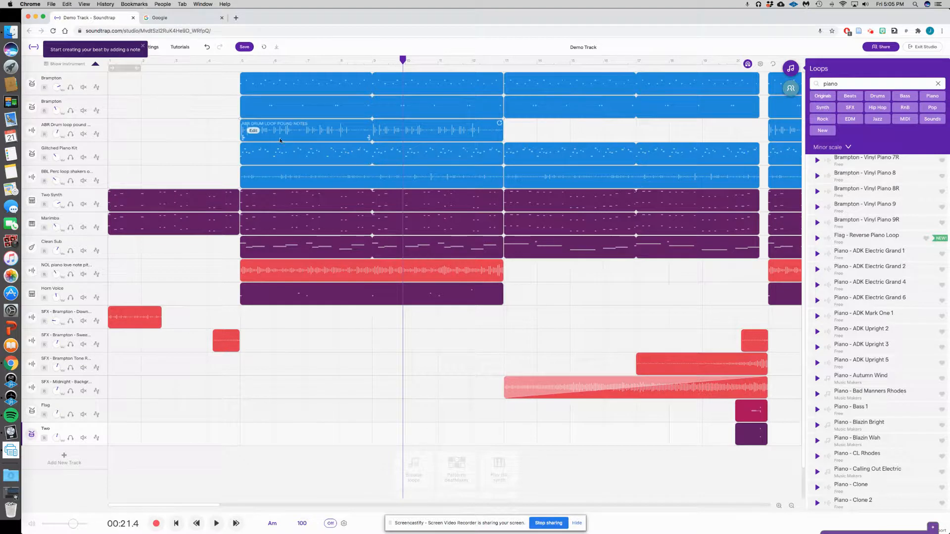
Dismiss the beat-creation tip and exit the studio without saving the changes to Demo Track.
left_click(143, 46)
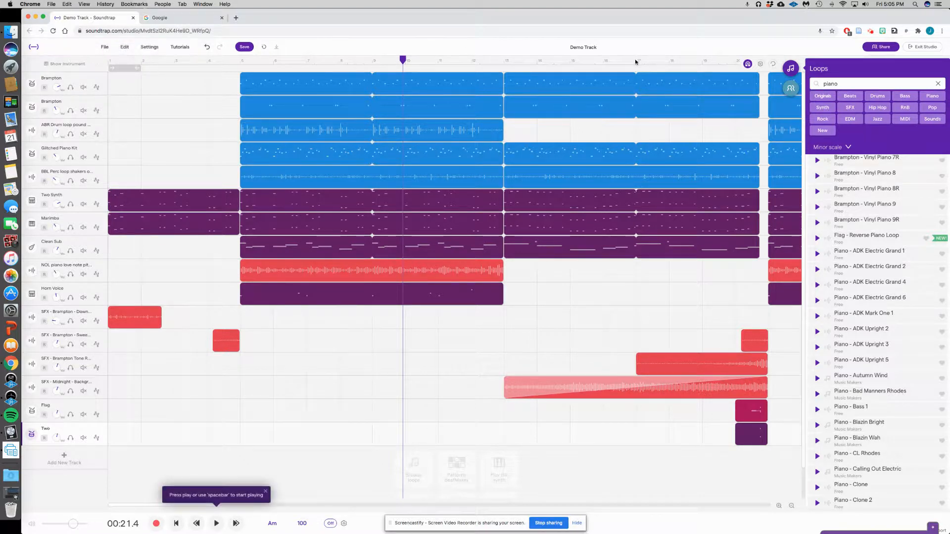
left_click(928, 48)
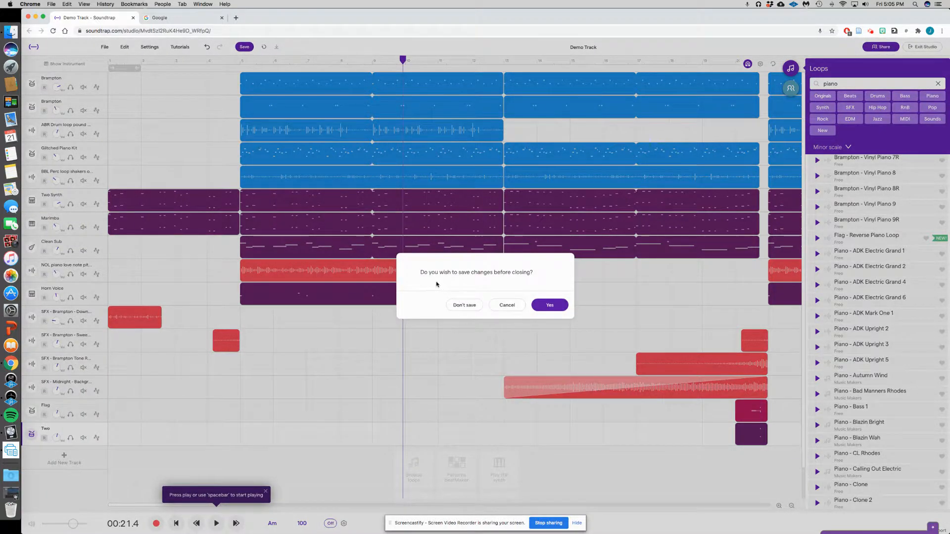
left_click(473, 309)
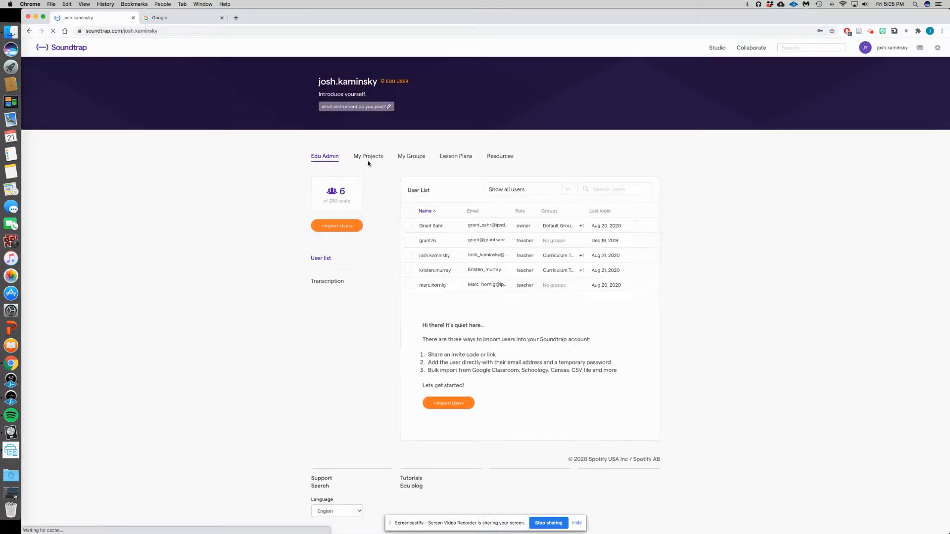
Enter the studio from My Projects and load the Pop demo project.
left_click(369, 157)
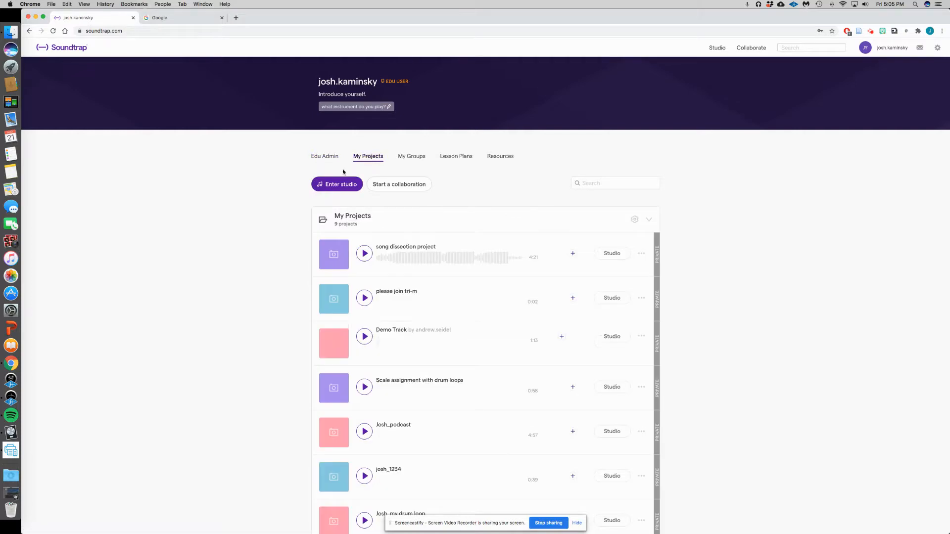
left_click(338, 184)
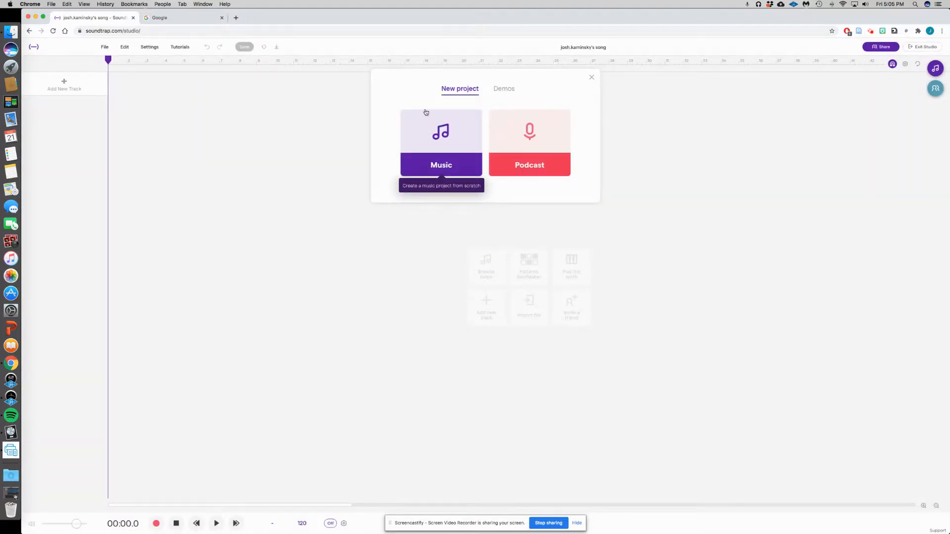
left_click(503, 93)
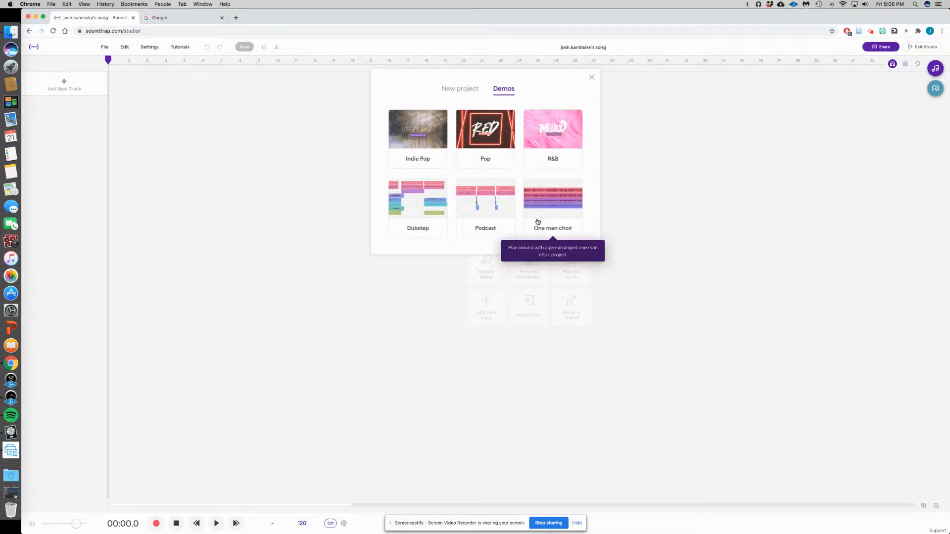
left_click(494, 133)
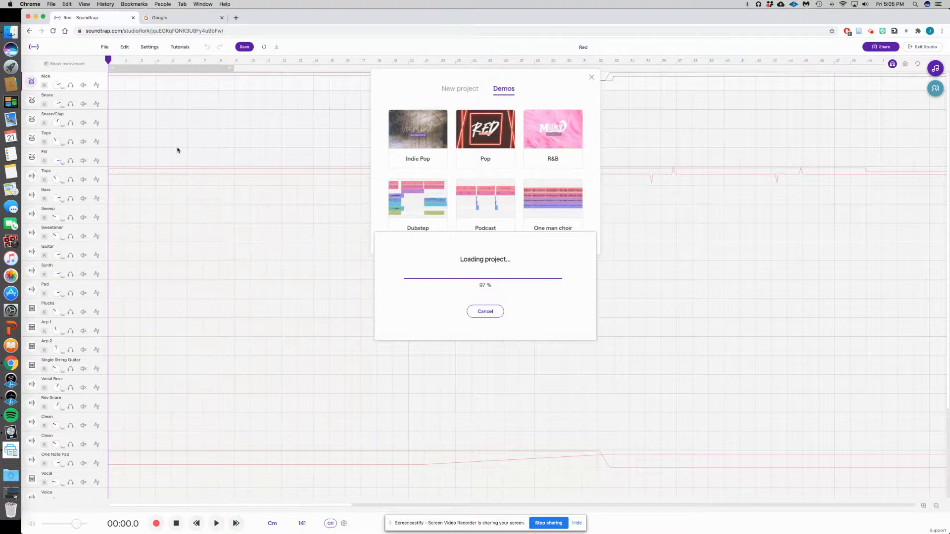
Play the Pop demo, briefly solo the Sweetener track, and pause at about 25.2 seconds.
left_click(158, 62)
left_click(231, 61)
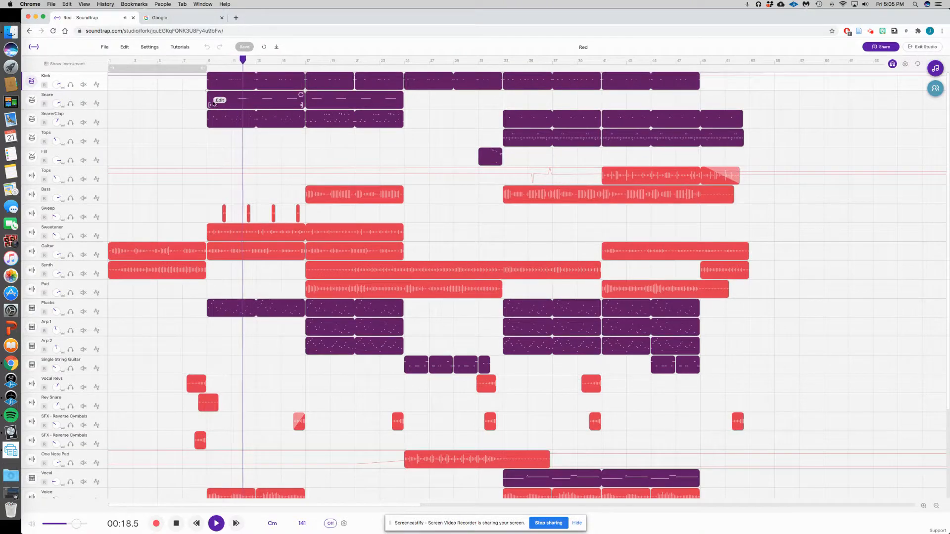
left_click(70, 236)
left_click(71, 236)
scroll(204, 120, "down", 1)
scroll(205, 120, "up", 1)
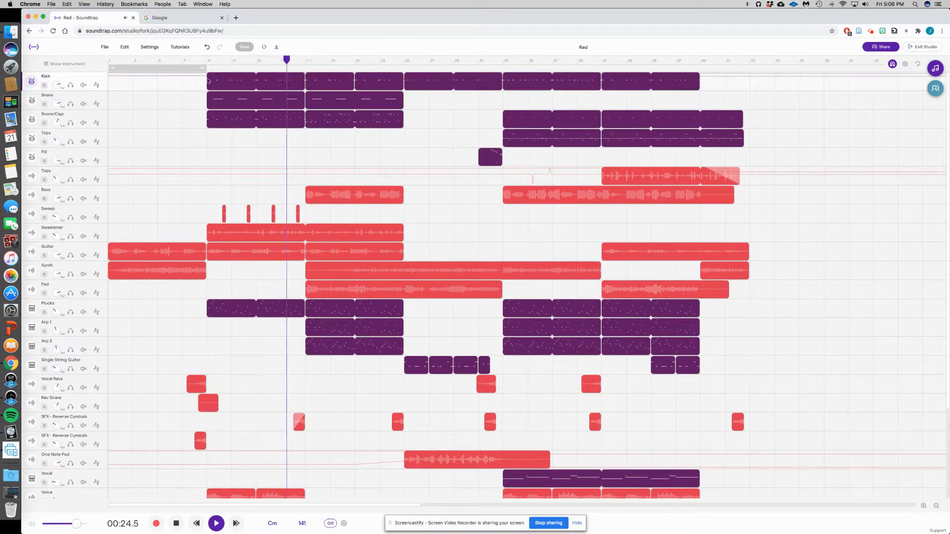
key("space")
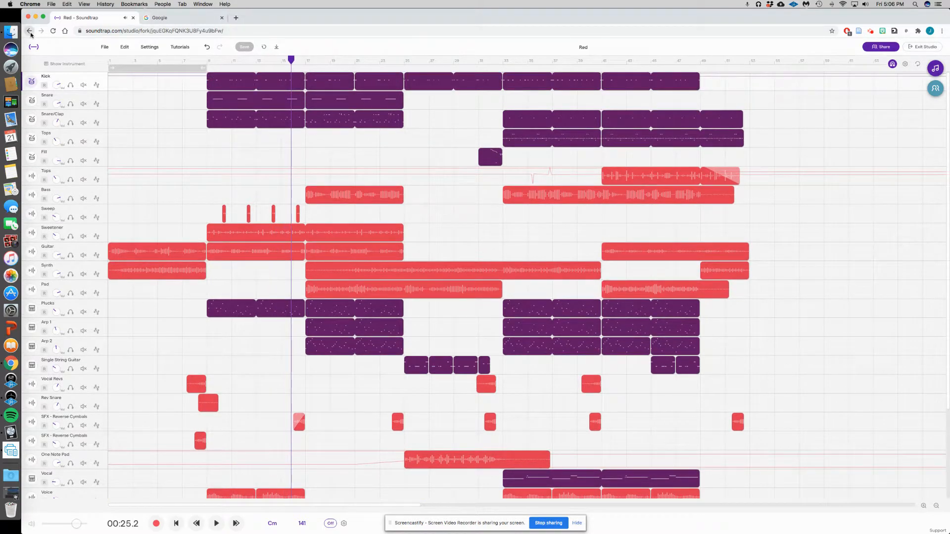
Leave the Pop demo, reopen the studio and create a new music project from scratch.
left_click(30, 32)
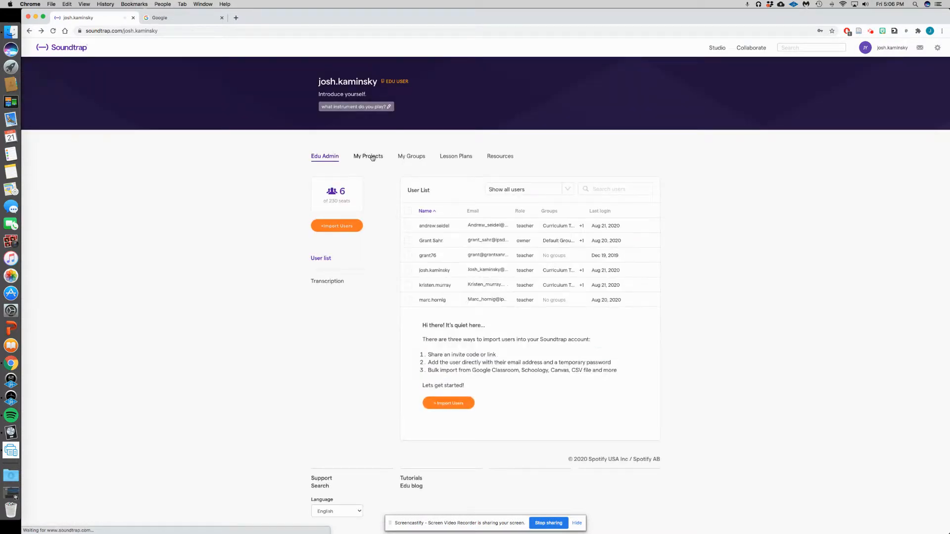
left_click(718, 48)
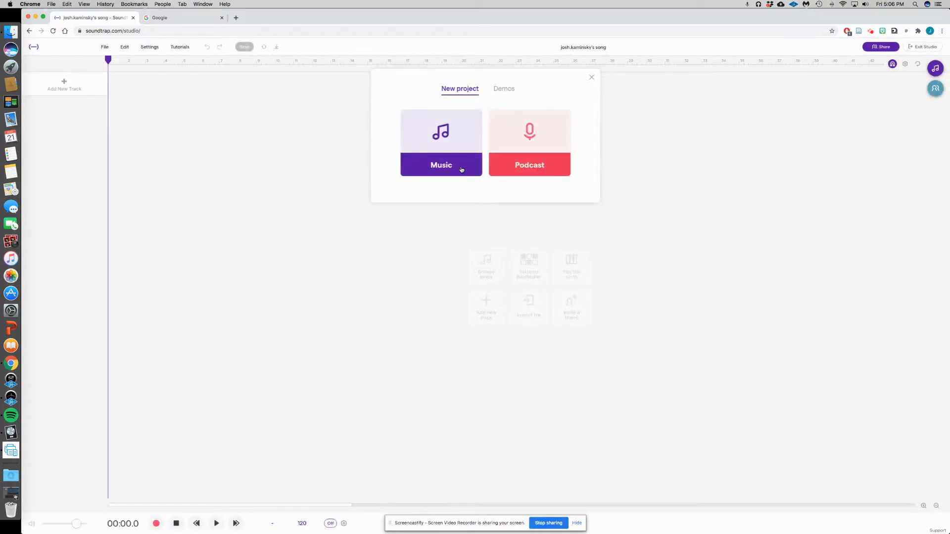
left_click(461, 169)
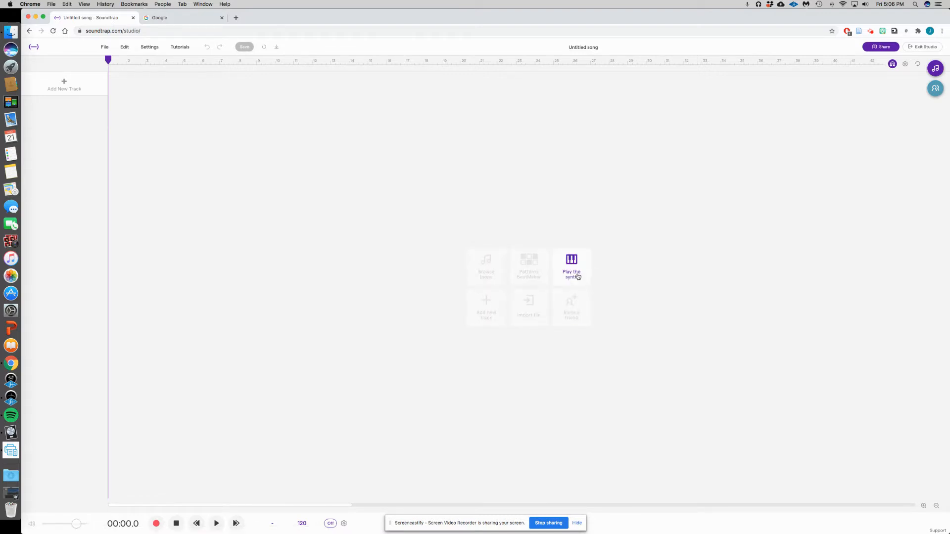
Preview the first Anthem loops in the loop library and add Anthem - Beat 1 (Full) on a new track at bar 1.
left_click(936, 69)
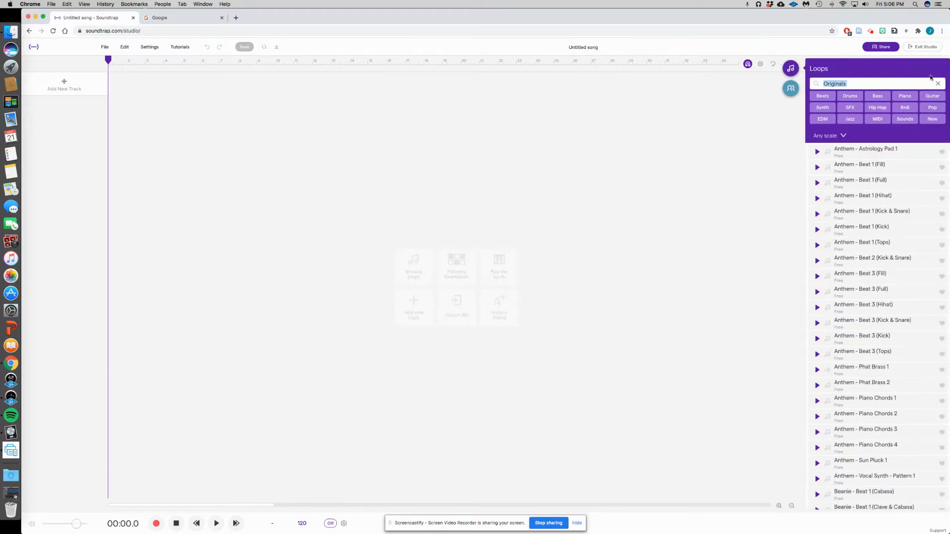
left_click(866, 148)
left_click(866, 167)
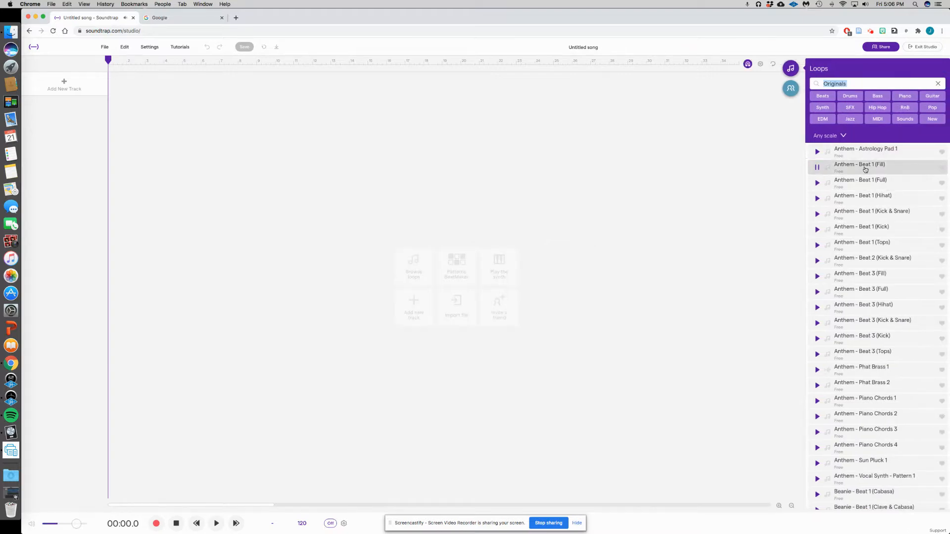
left_click(864, 182)
left_click_drag(863, 182, 112, 92)
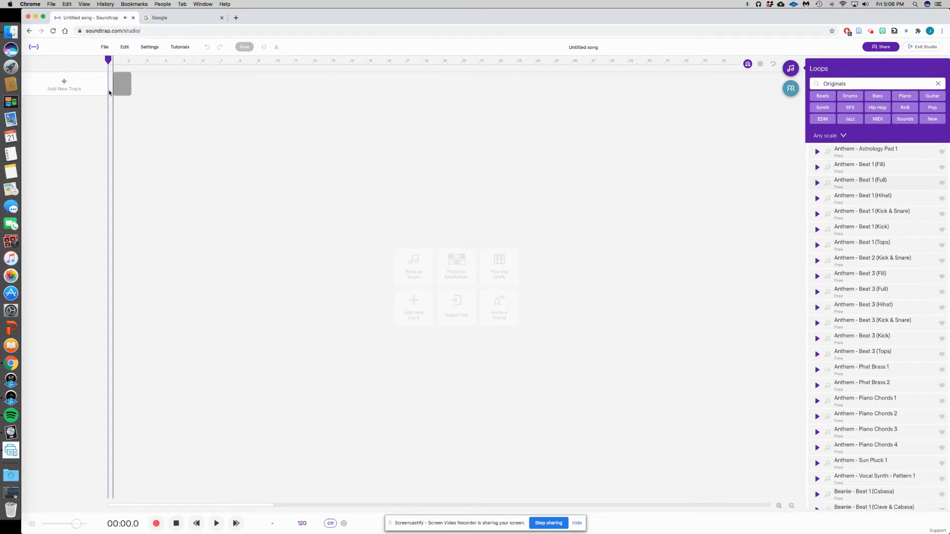
Play the project and preview Beanie and Brampton loops from the Originals collection along with the beat.
left_click(828, 293)
scroll(827, 292, "down", 5)
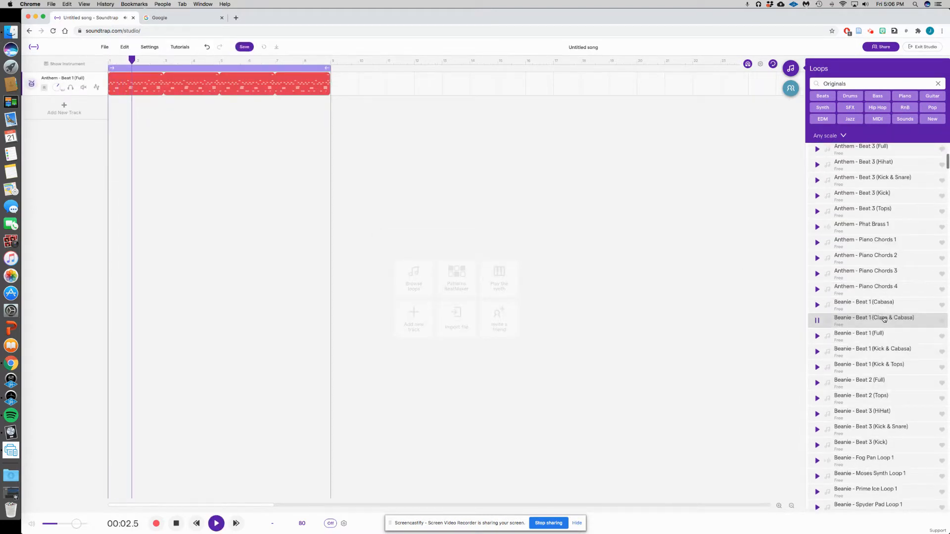
left_click(905, 347)
left_click(910, 384)
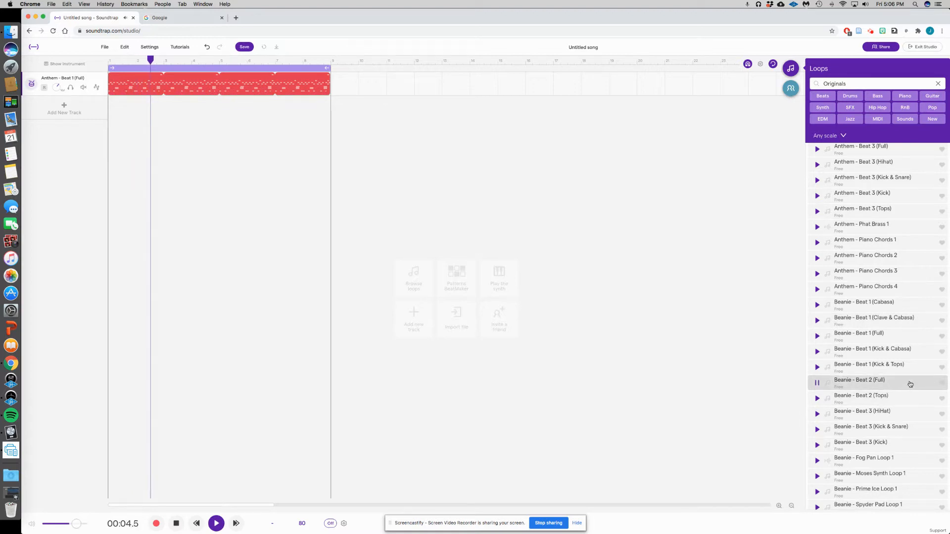
scroll(909, 382, "down", 4)
left_click(906, 377)
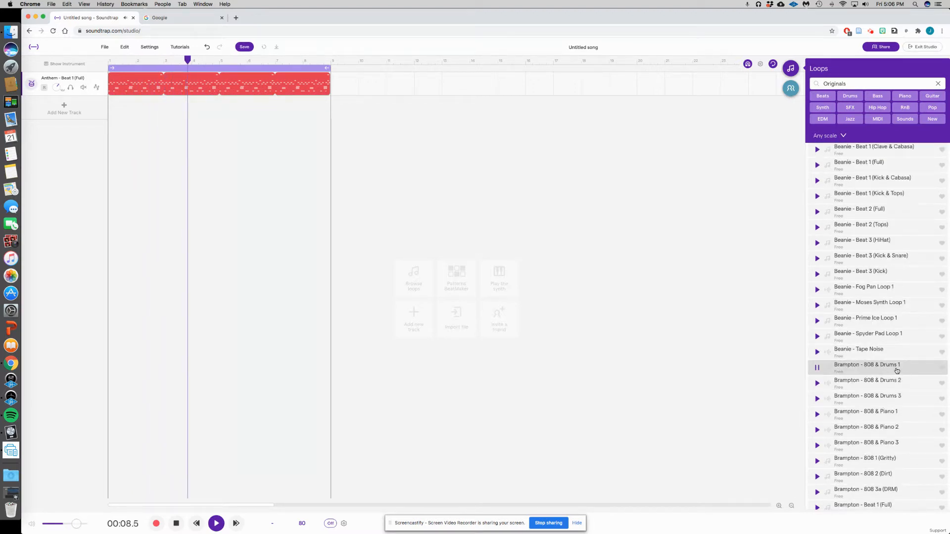
left_click(878, 354)
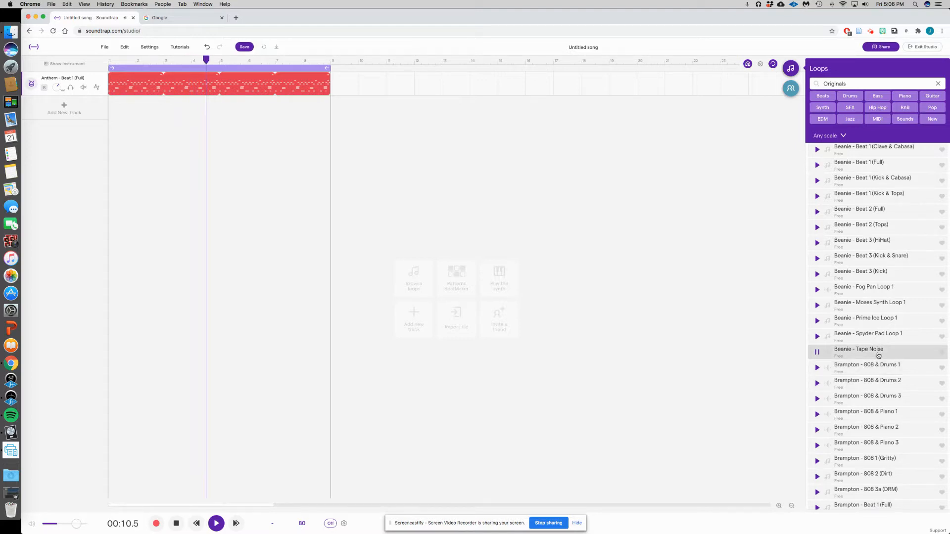
scroll(879, 355, "down", 4)
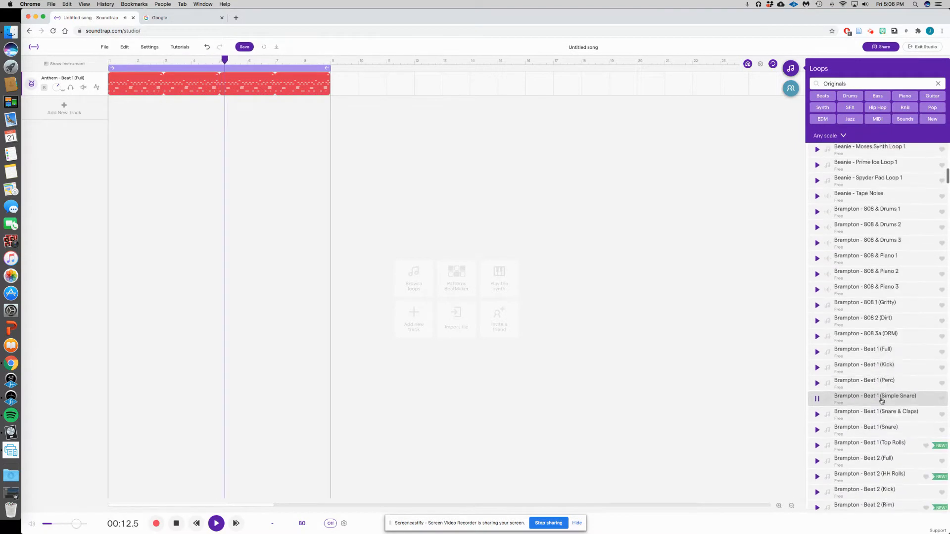
left_click(880, 366)
left_click(879, 366)
scroll(856, 152, "up", 1)
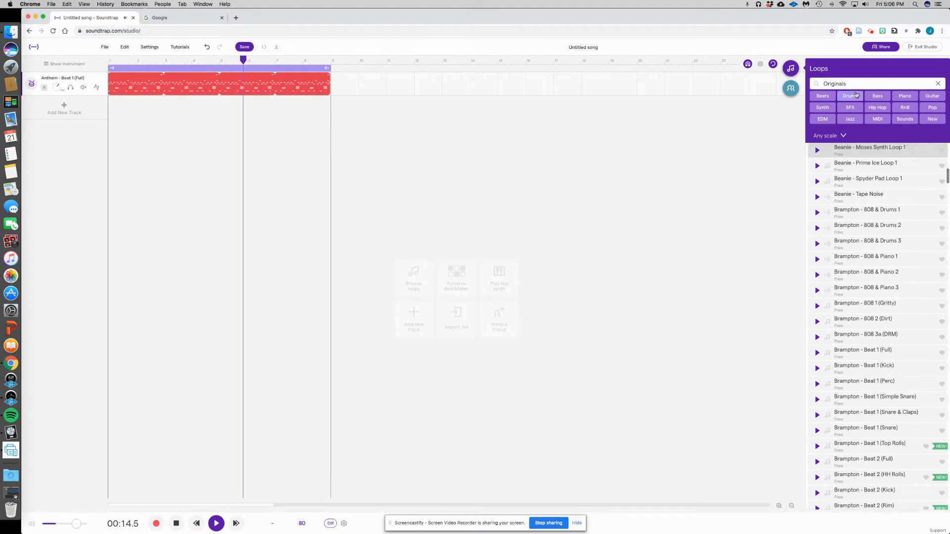
Search the loop library for piano and add a Brampton - Vinyl Piano loop on a new track at bar 1.
left_click(856, 88)
type("piano")
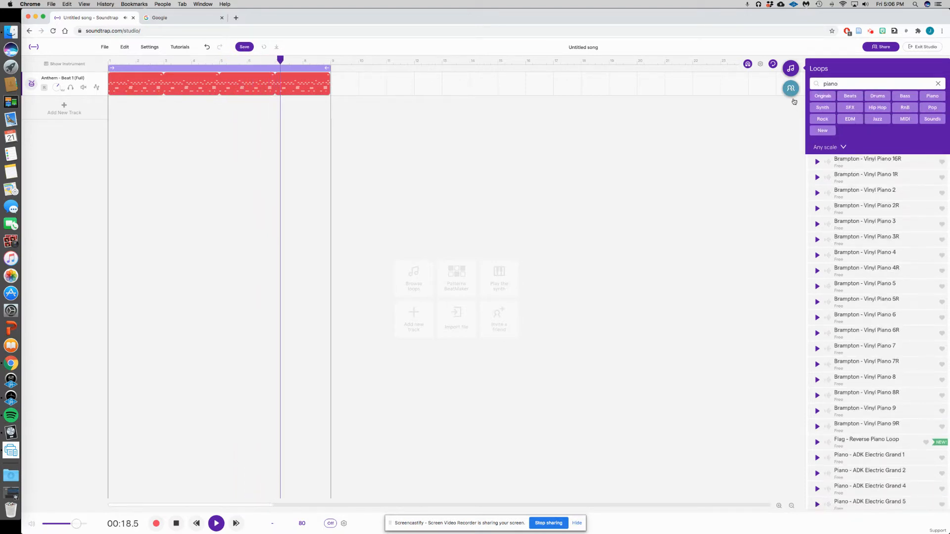
scroll(857, 216, "up", 8)
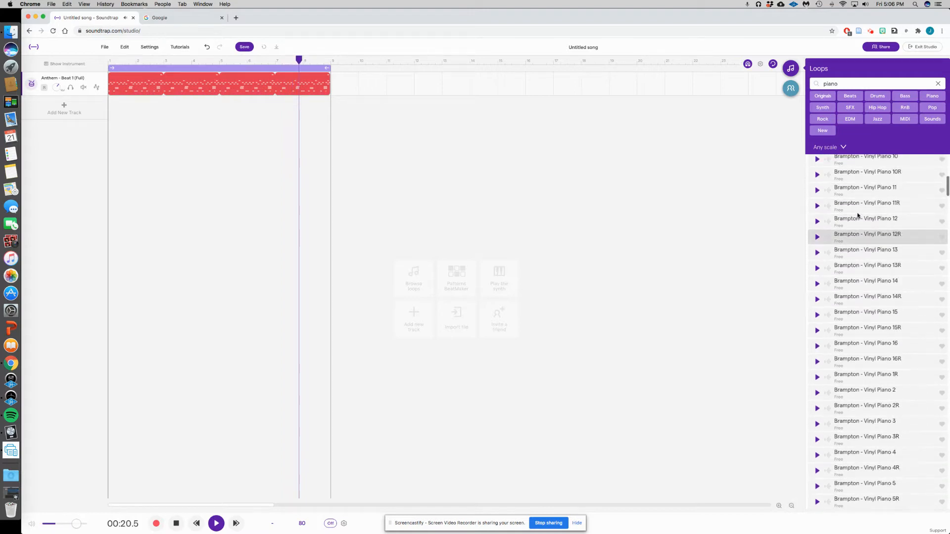
scroll(858, 214, "down", 10)
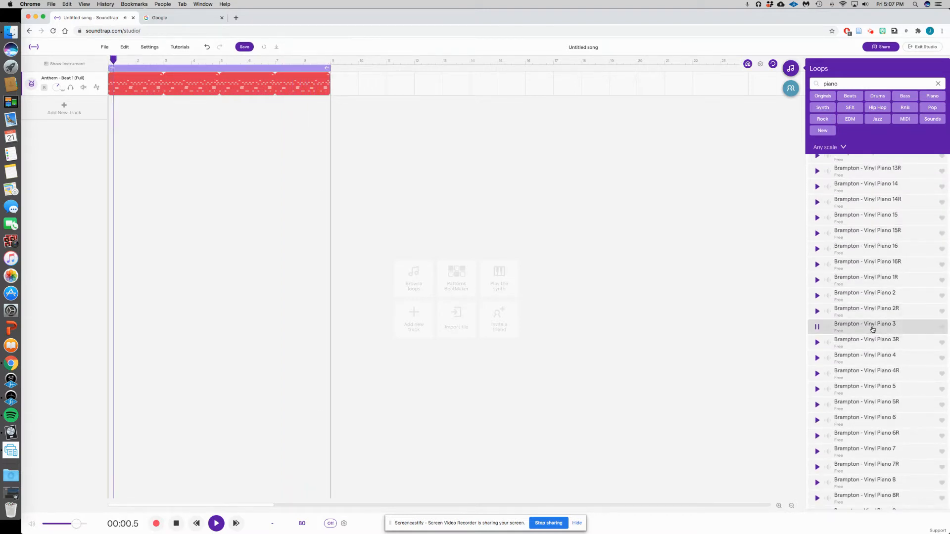
left_click_drag(802, 307, 124, 148)
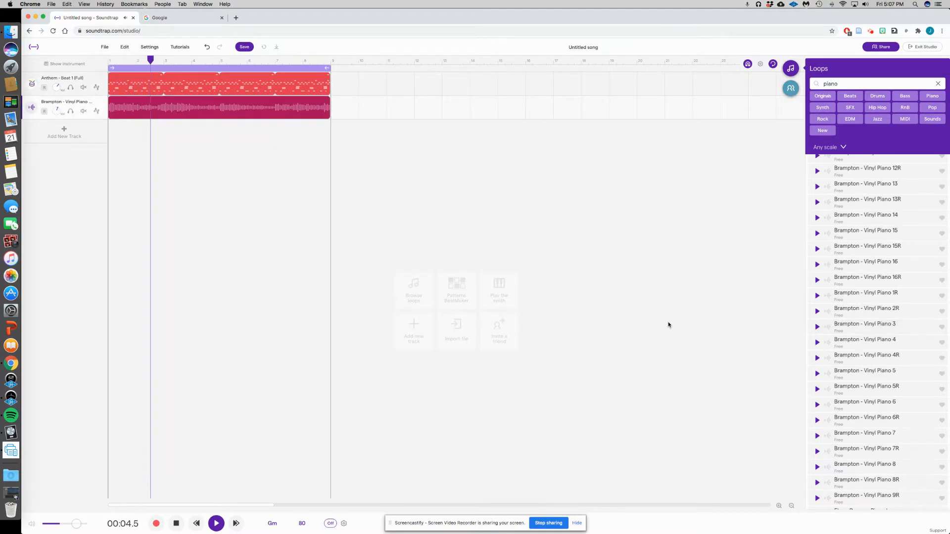
Search the loops for bass, preview Bass - Baby Gorilla Bone, and add it on a new track at bar 1.
scroll(841, 163, "up", 1)
left_click_drag(844, 85, 793, 83)
type("bass")
left_click(933, 222)
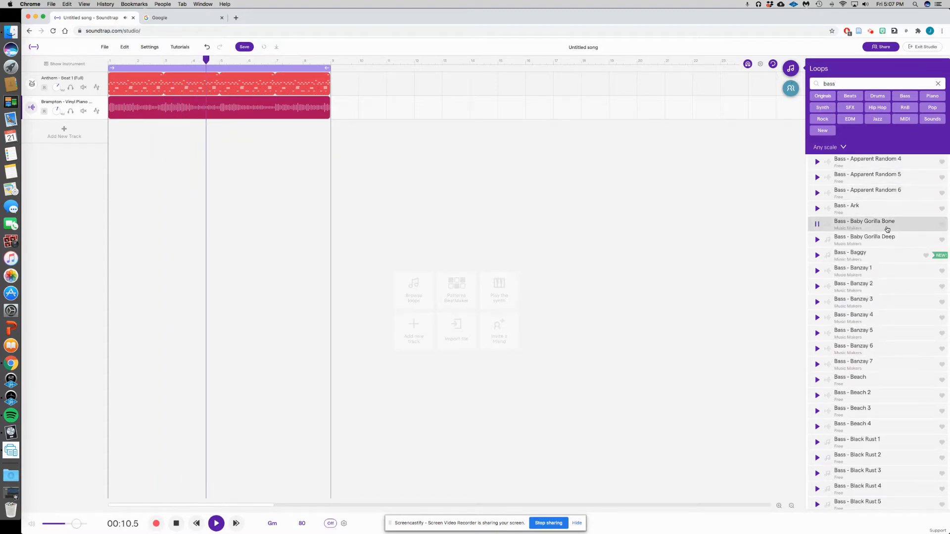
left_click_drag(886, 230, 110, 164)
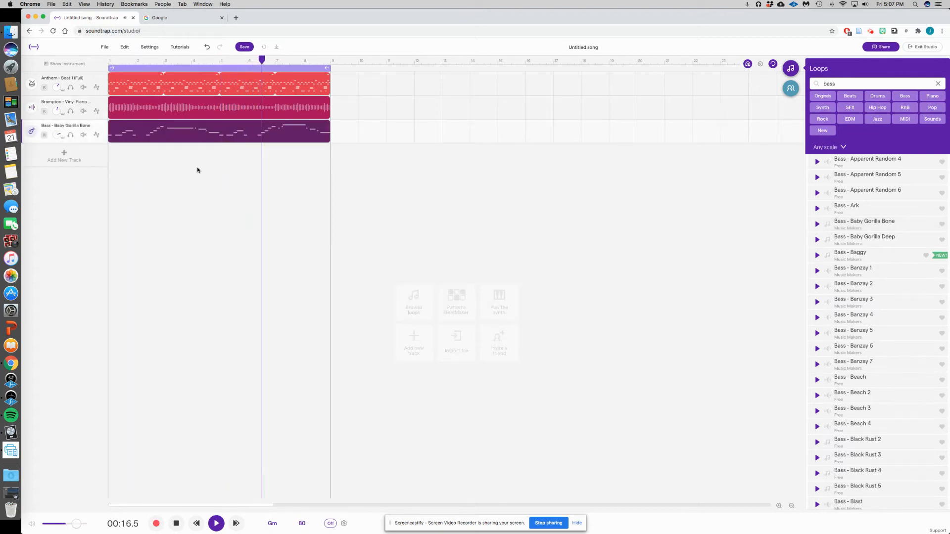
Search the loops for guitar, add Electric Guitar - Adore 13 on a new track at bar 1, and pause playback.
left_click(67, 161)
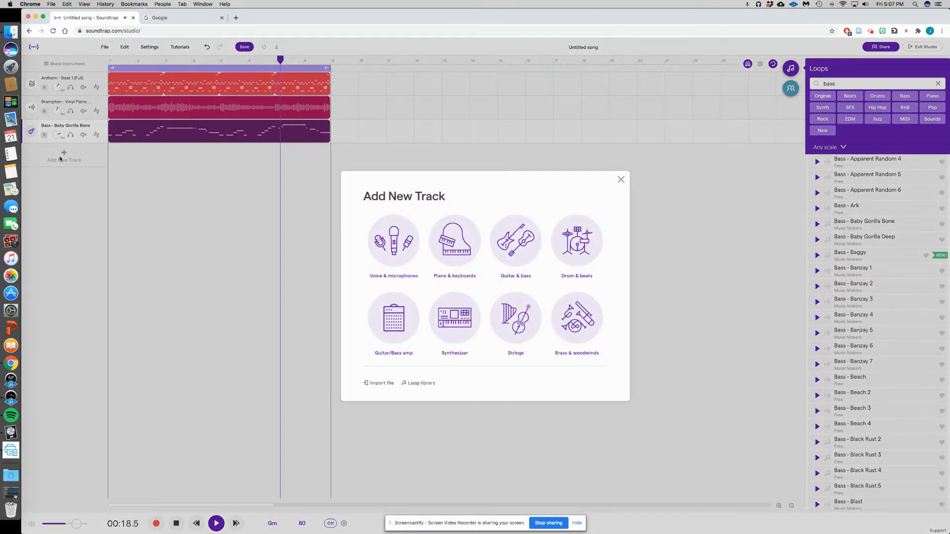
left_click(620, 180)
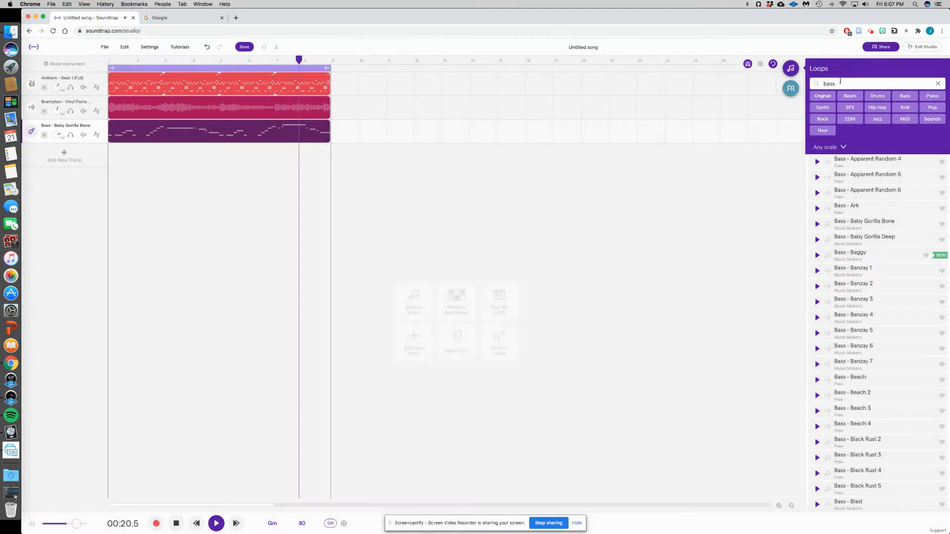
type("guitar")
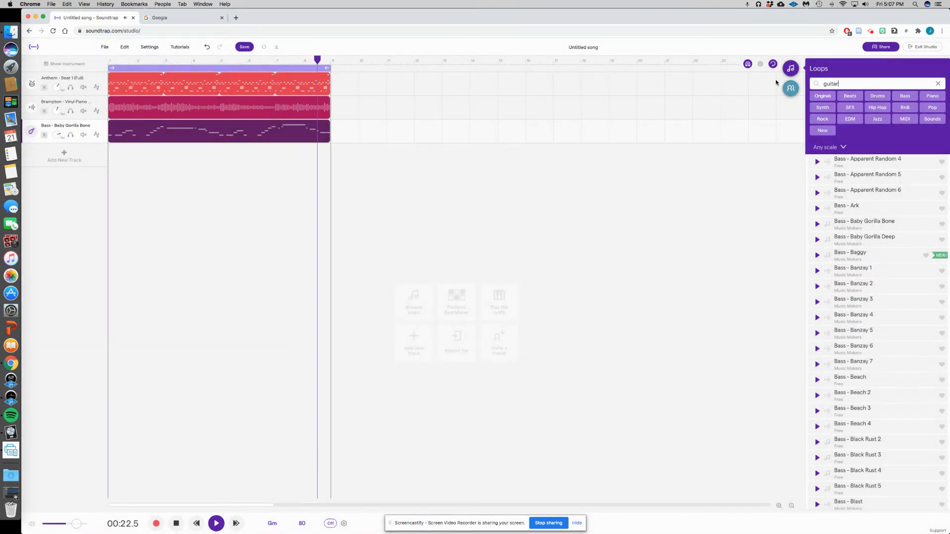
scroll(907, 377, "down", 2)
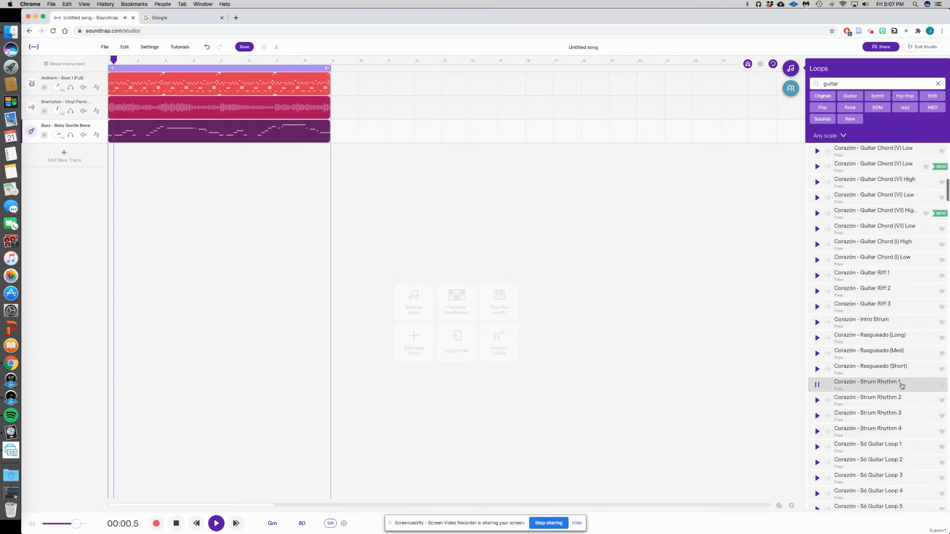
scroll(879, 352, "down", 4)
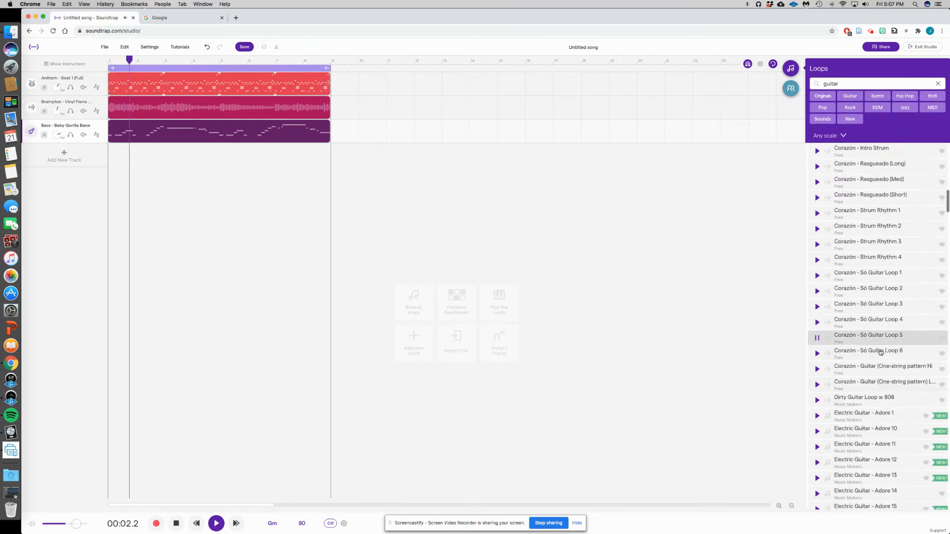
scroll(879, 352, "down", 4)
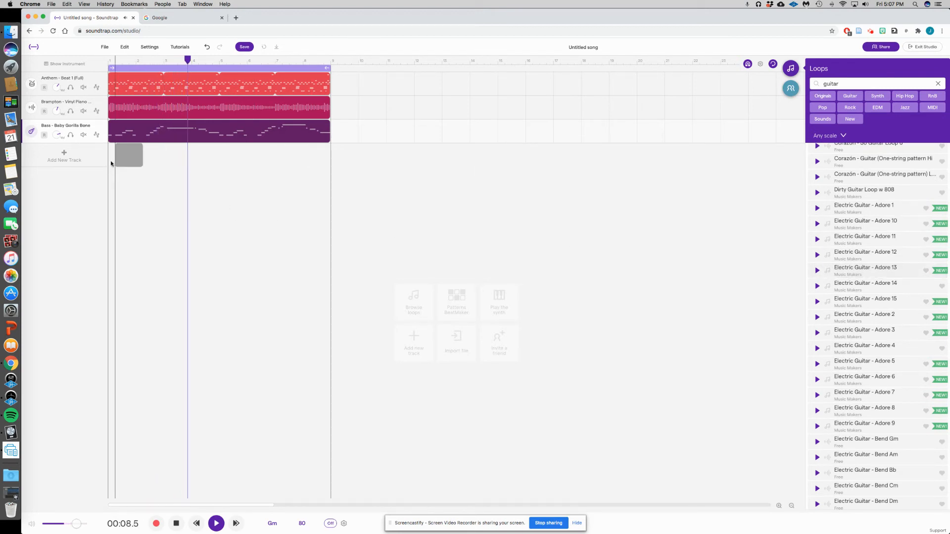
left_click_drag(108, 164, 109, 164)
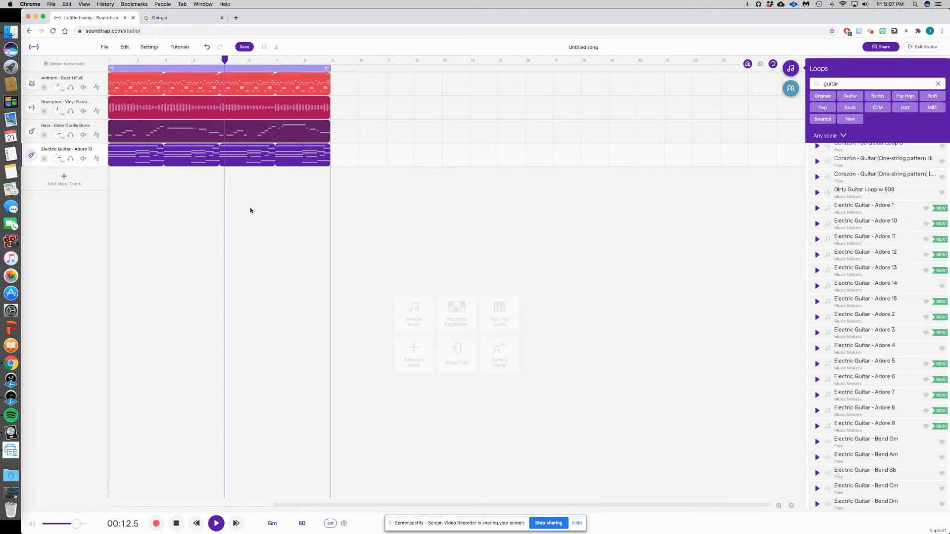
key("space")
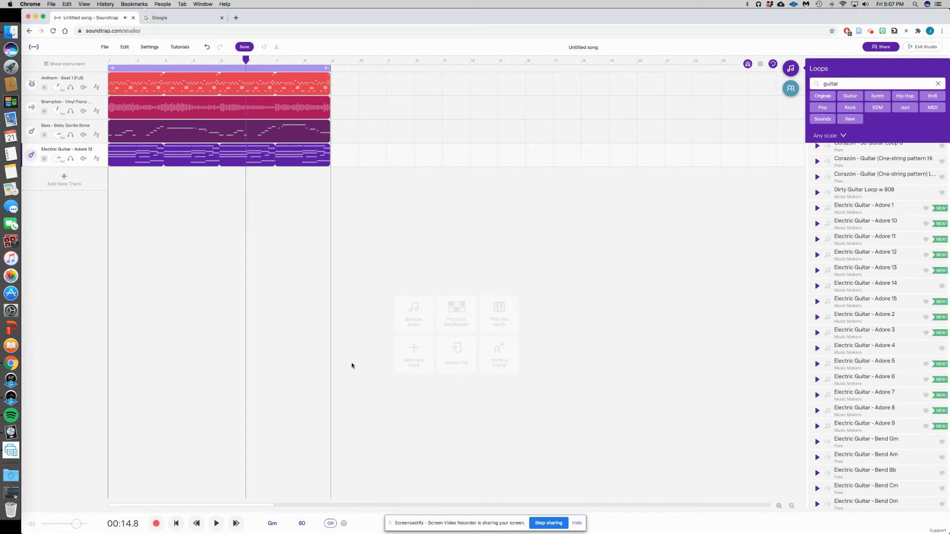